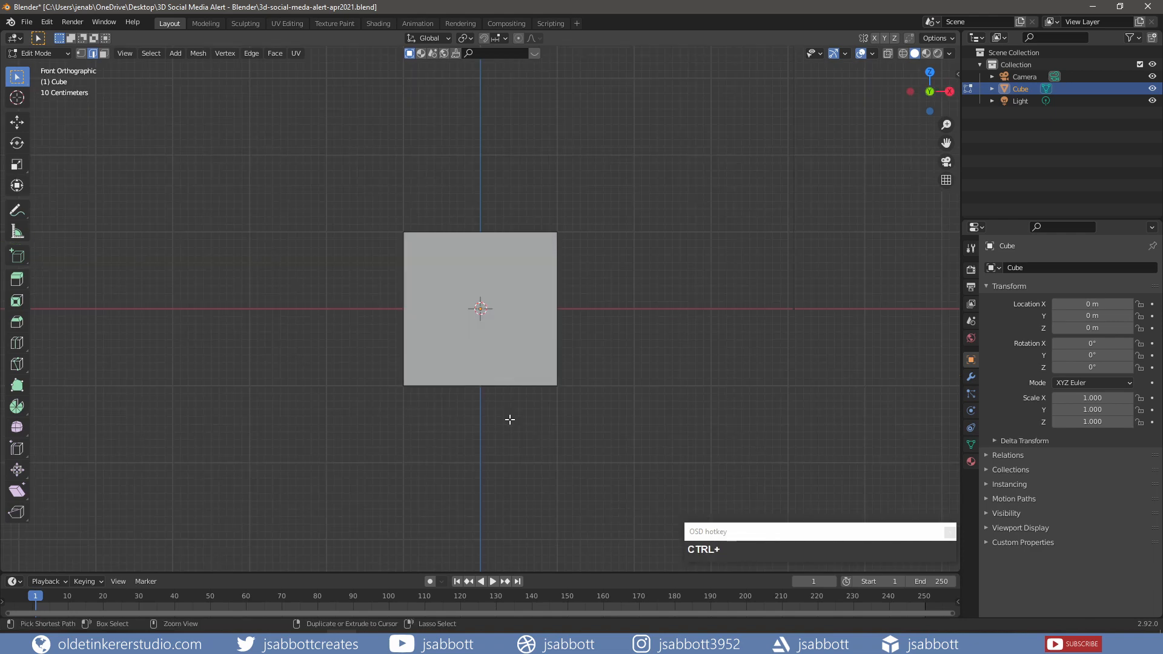
- Bevel the panel's corner edges with extra segments to round them
key(ctrl+b)
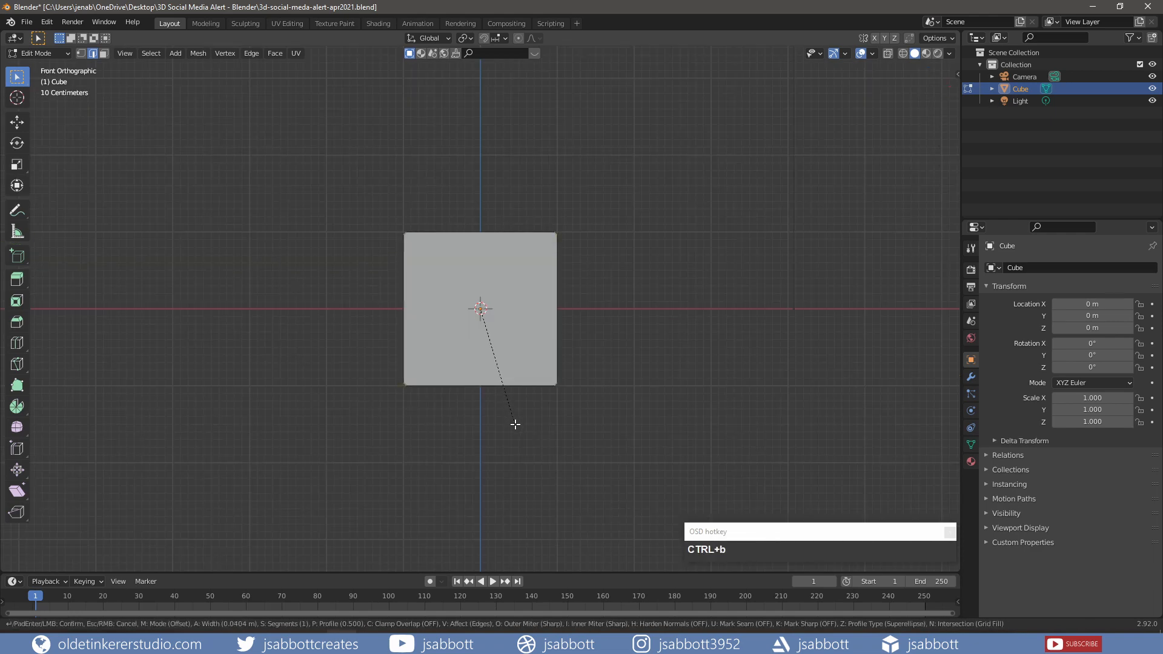
scroll(523, 430, up, 4)
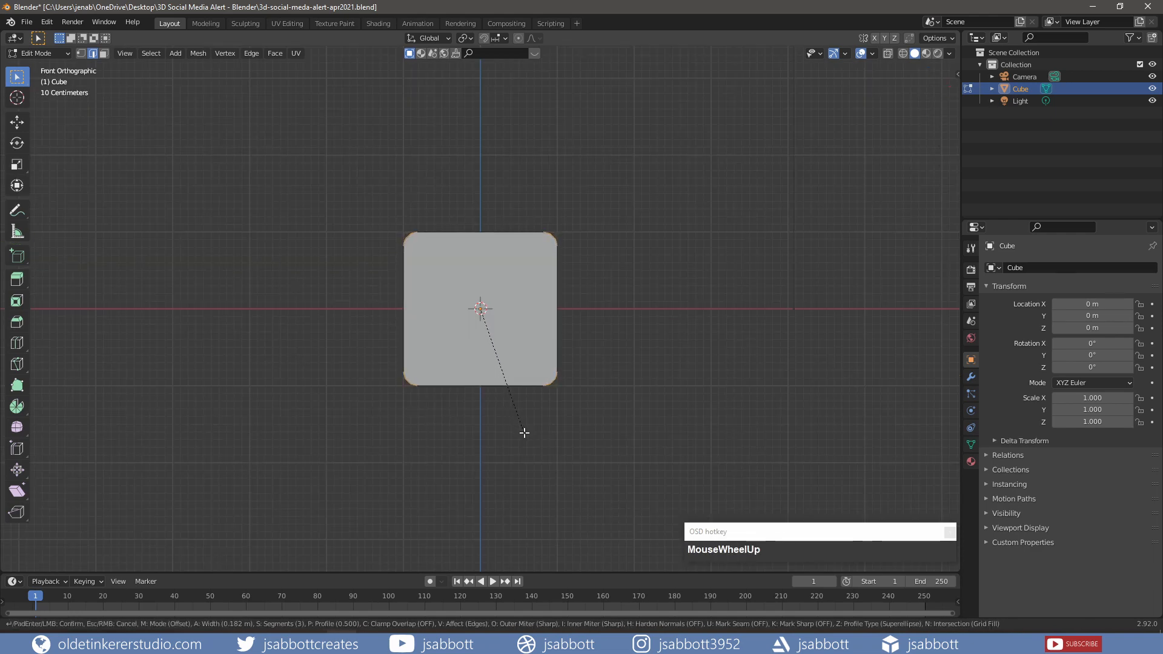
click(525, 432)
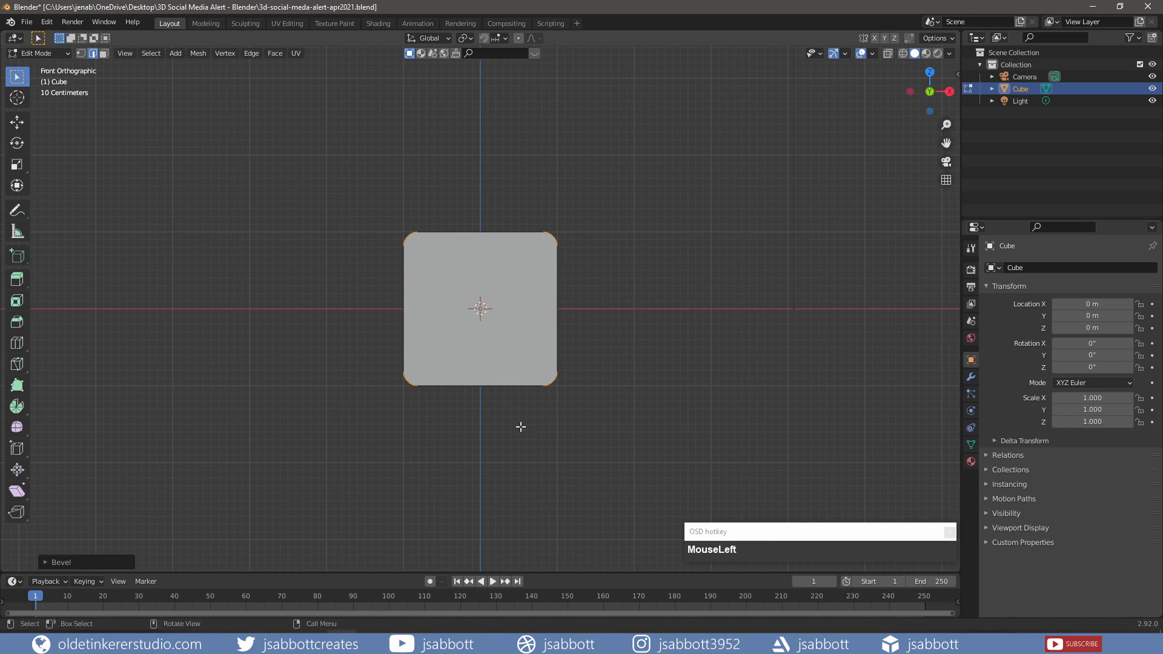
- Duplicate the front face in face mode and scale the copy to about 0.86
key(3)
click(515, 276)
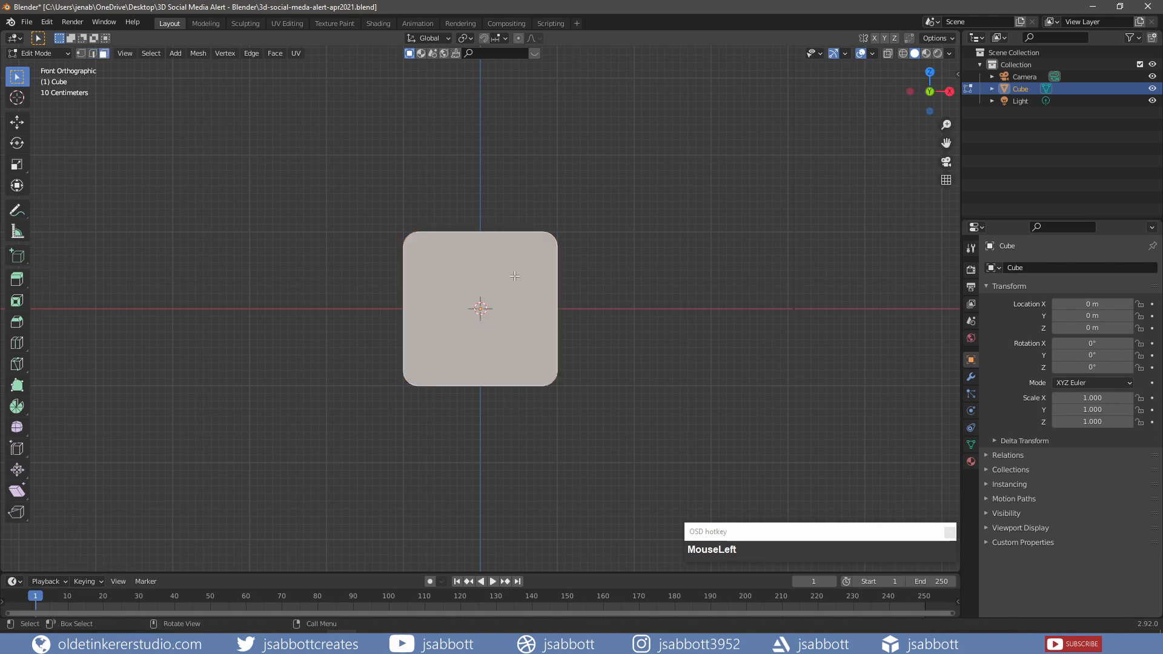
key(shift+d)
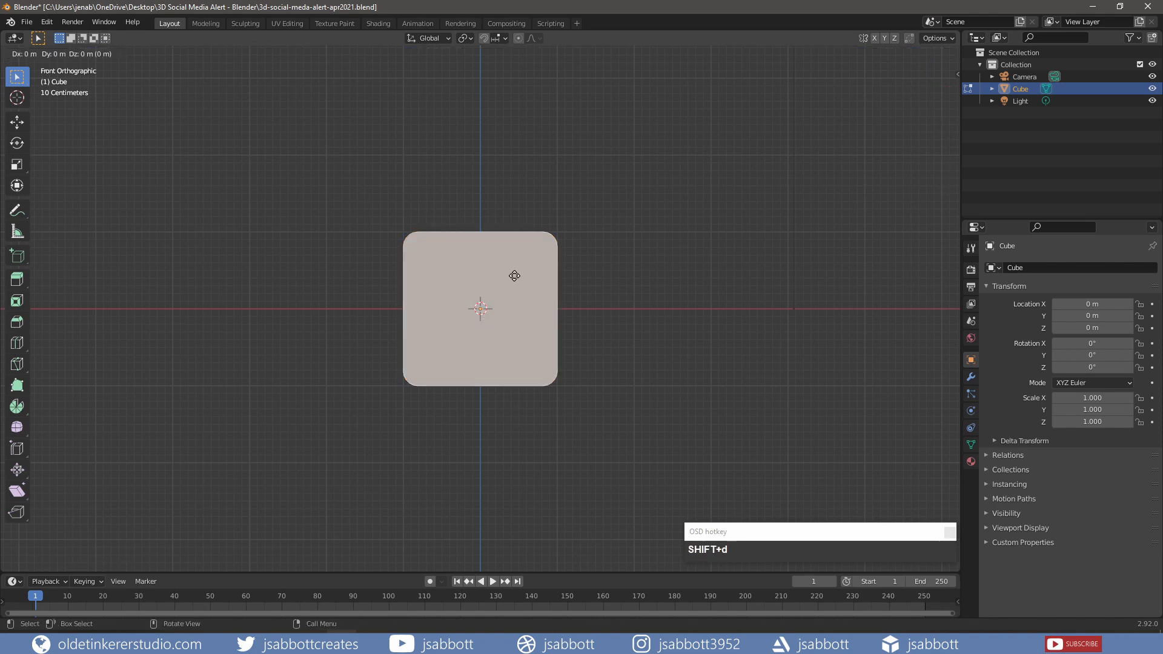
click(515, 276)
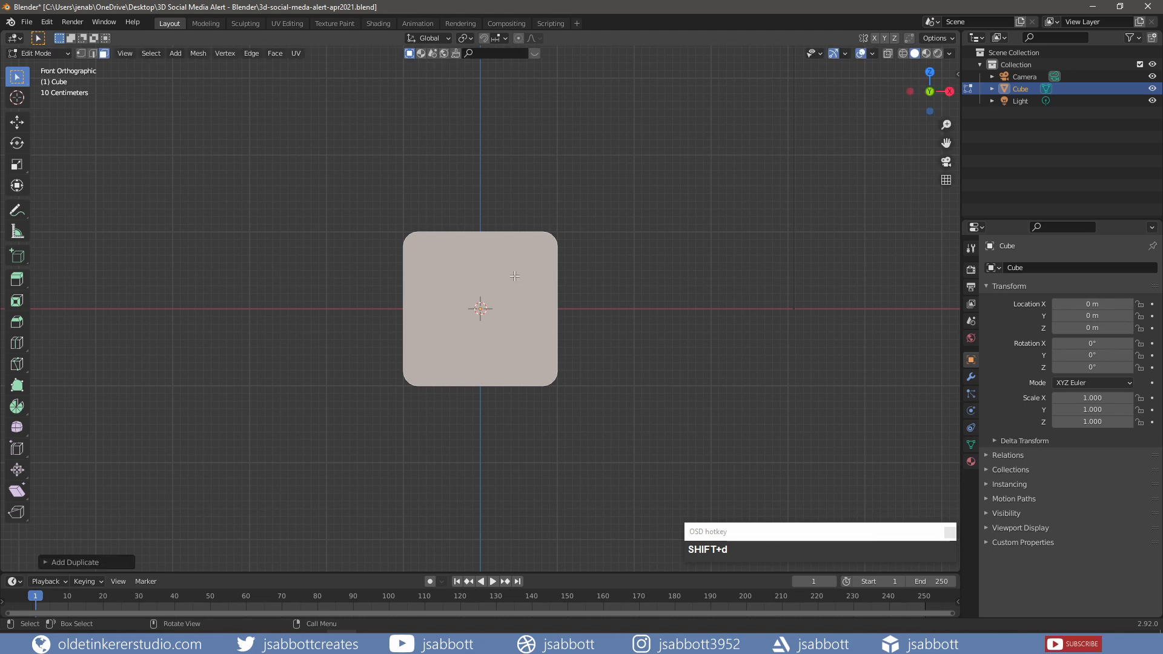
key(s)
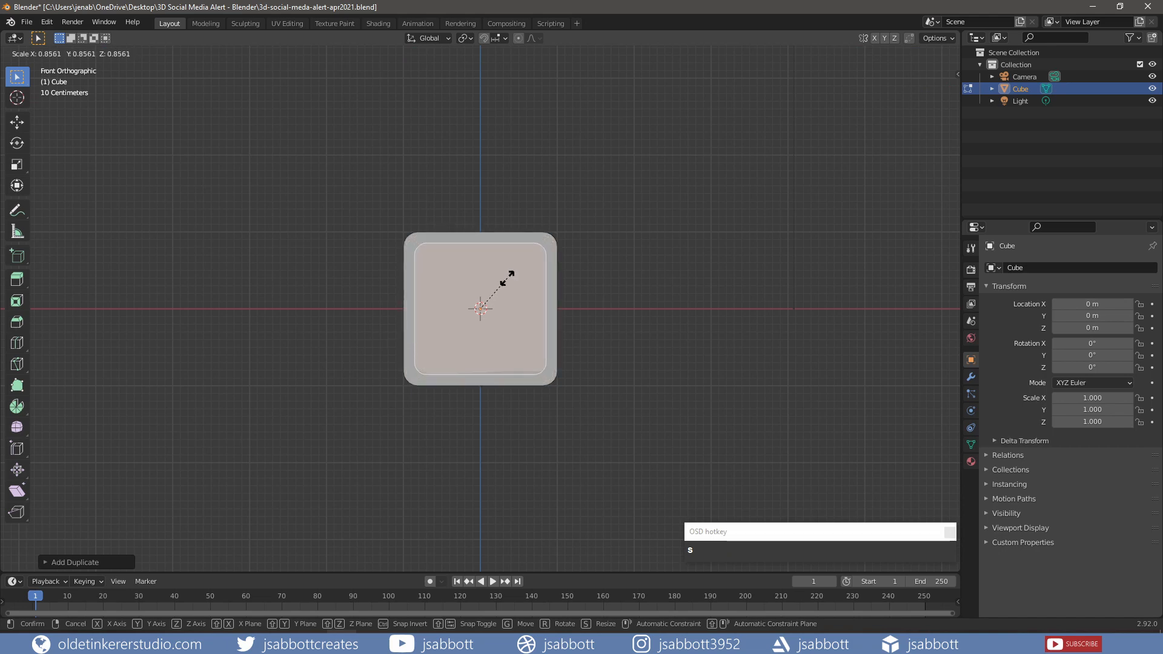
click(505, 280)
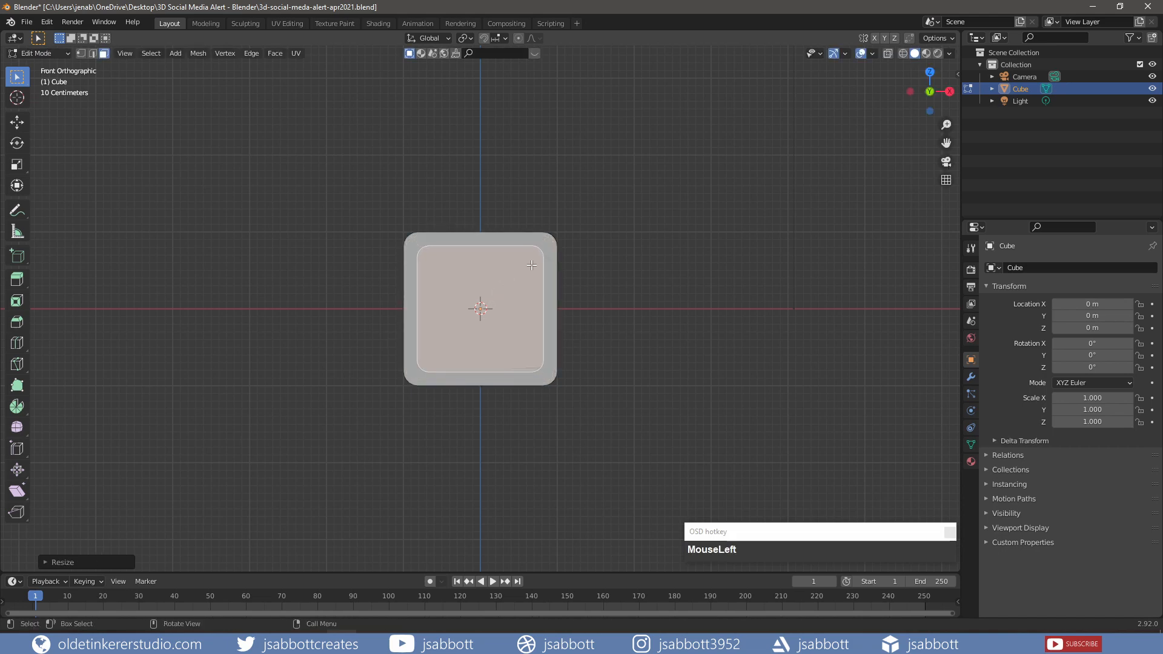
- Inset the inner face and delete its centre faces, leaving a rounded ring
key(i)
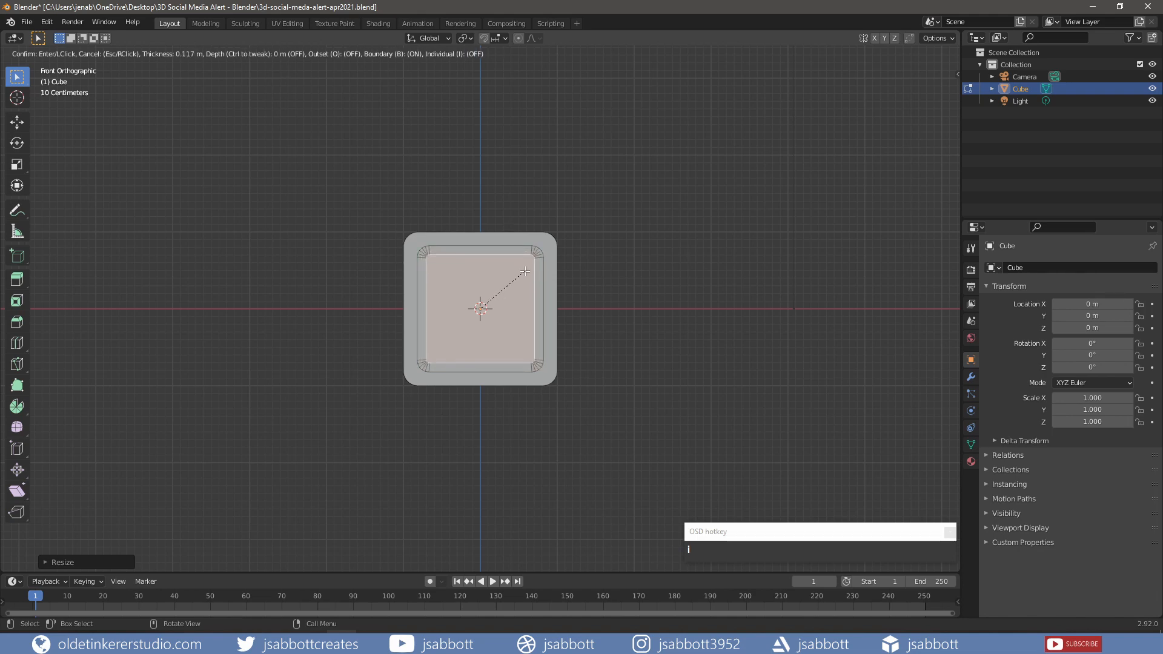
click(524, 272)
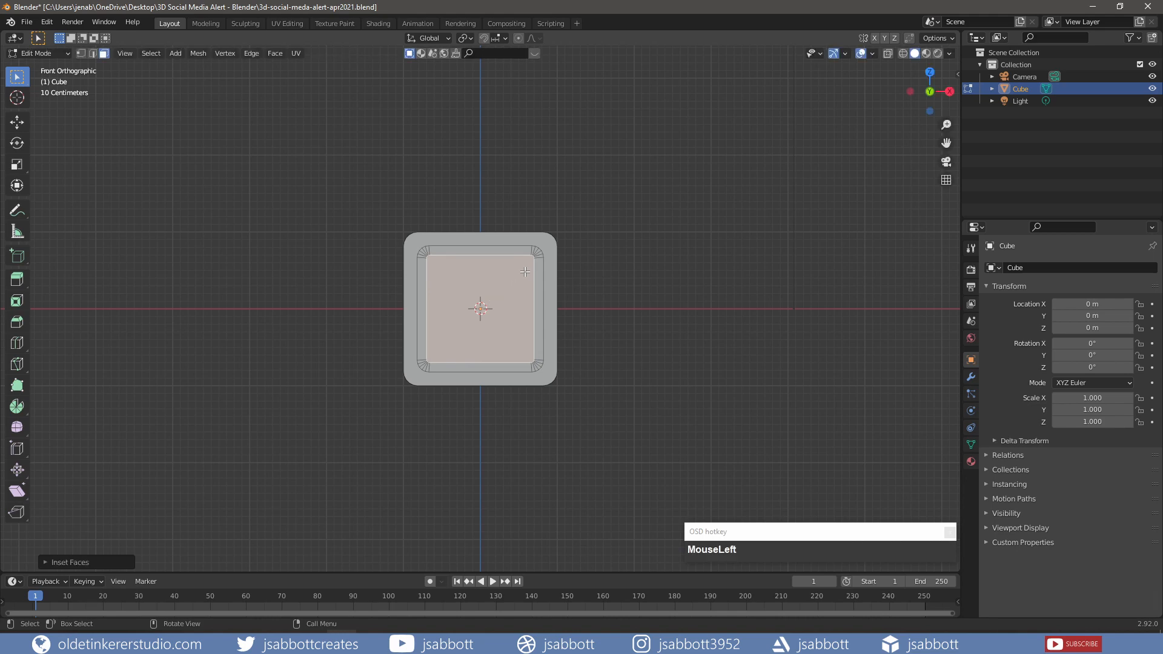
key(x)
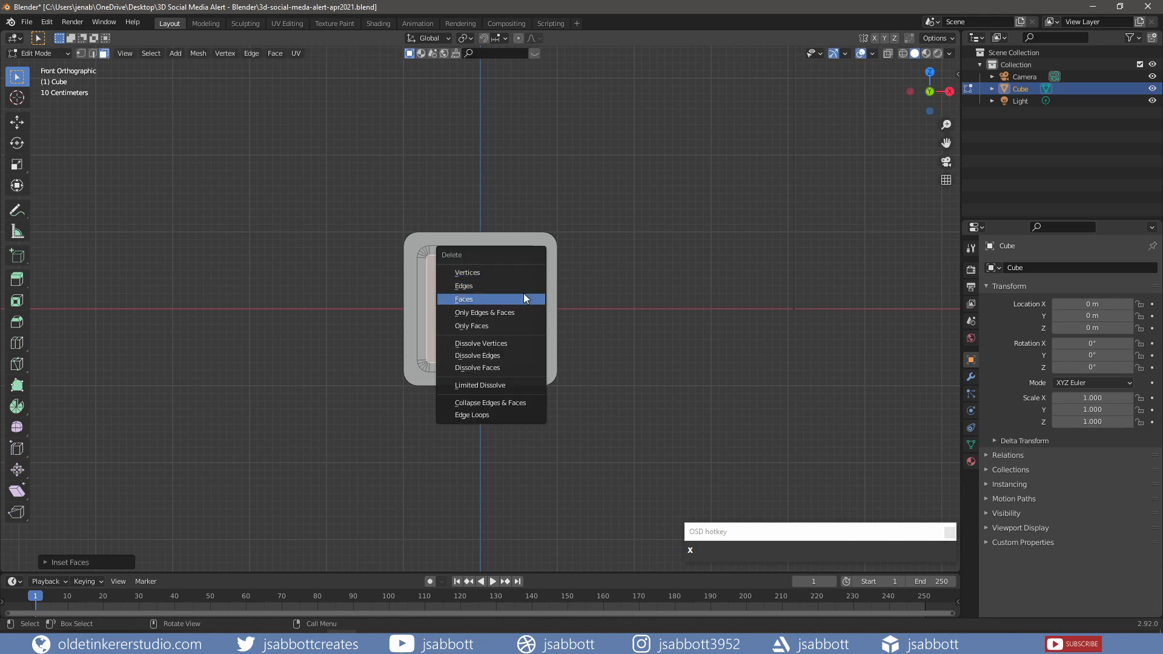
click(523, 297)
- Extrude the ring -0.1 along the Y axis, 10 cm deep
middle_drag(523, 298, 550, 263)
scroll(550, 263, up, 1)
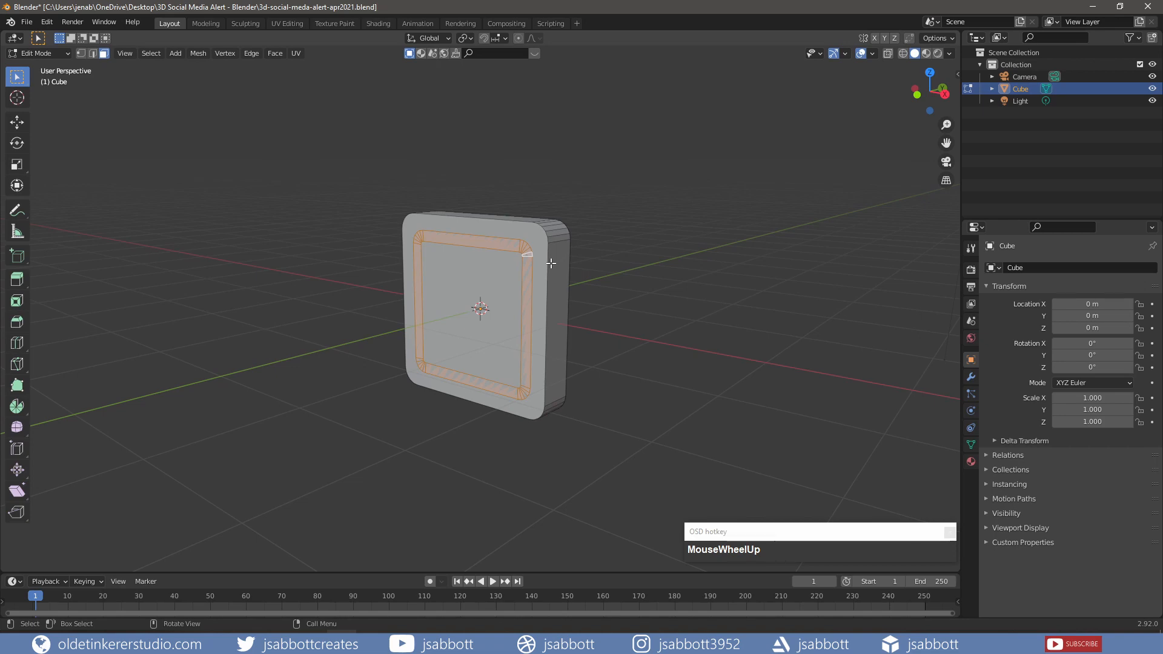
key(e)
text(y)
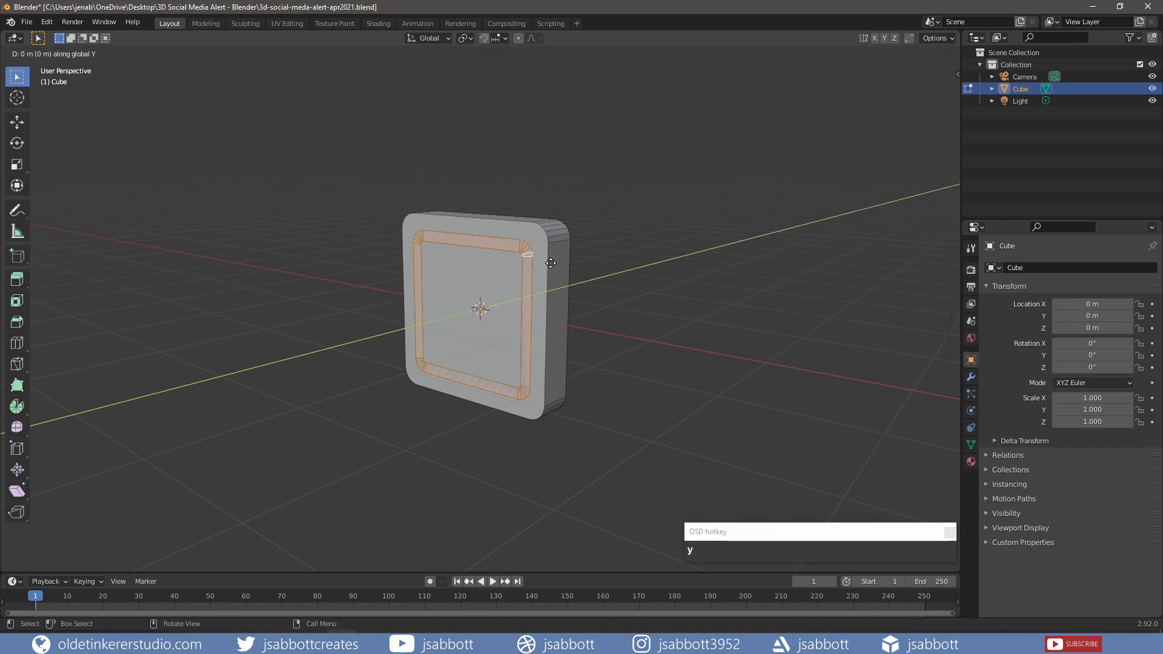
text(.1)
key(Return)
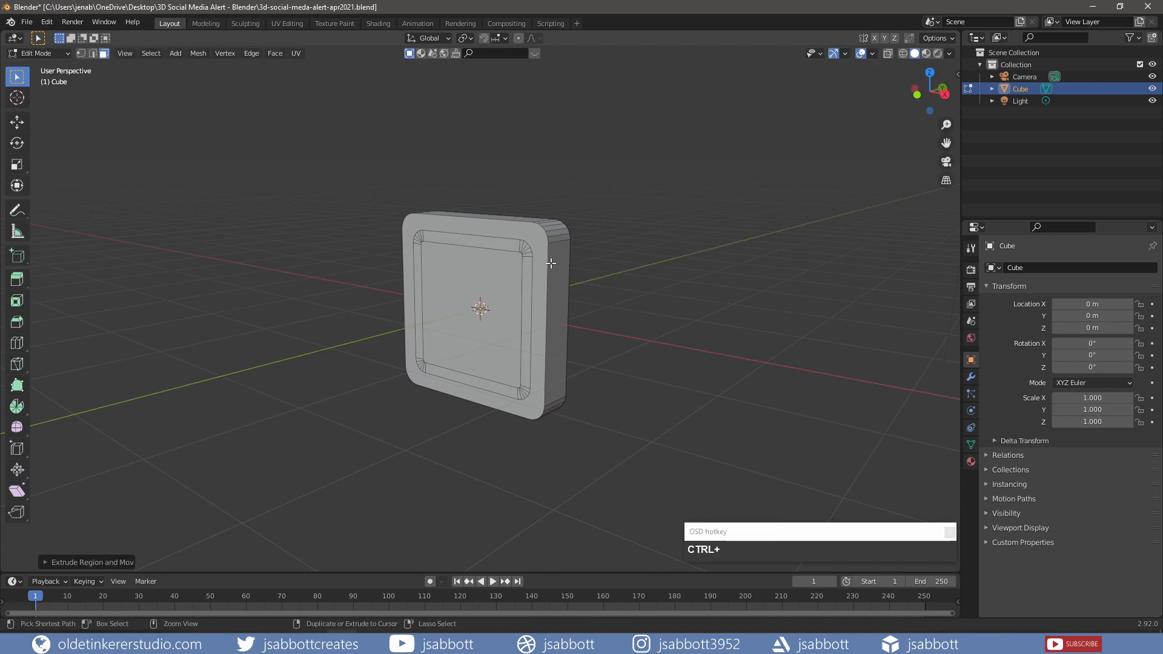
key(ctrl+z)
key(e)
key(y)
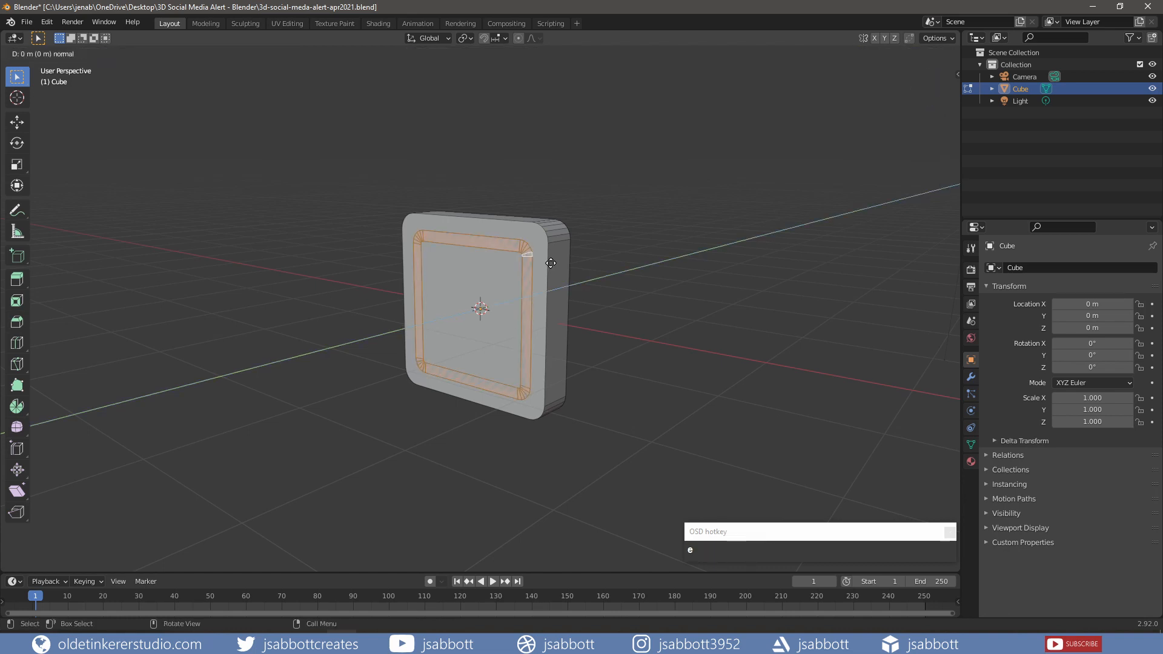
text(-.1)
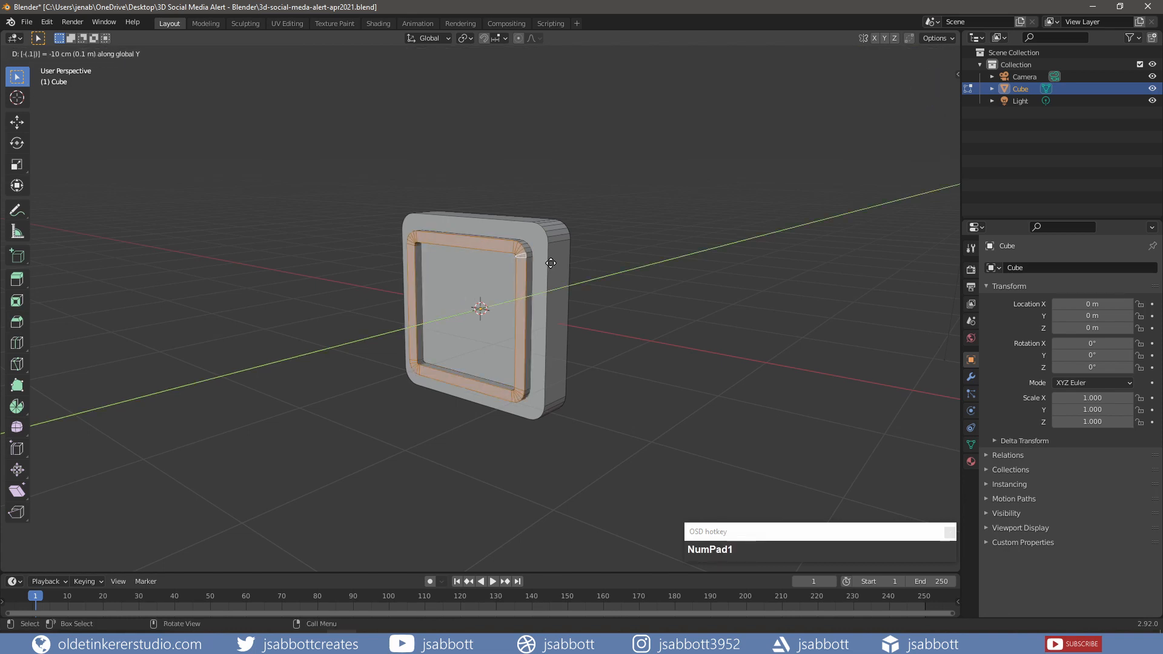
click(551, 263)
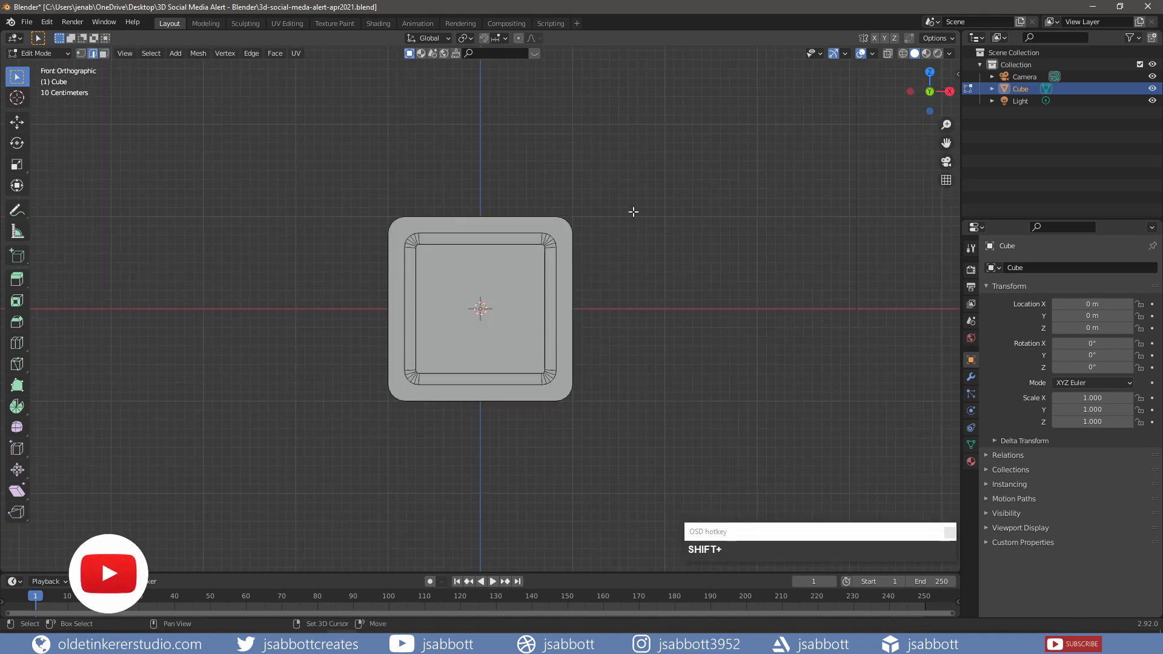
- Add a cylinder with Triangle Fan cap fill
key(shift+a)
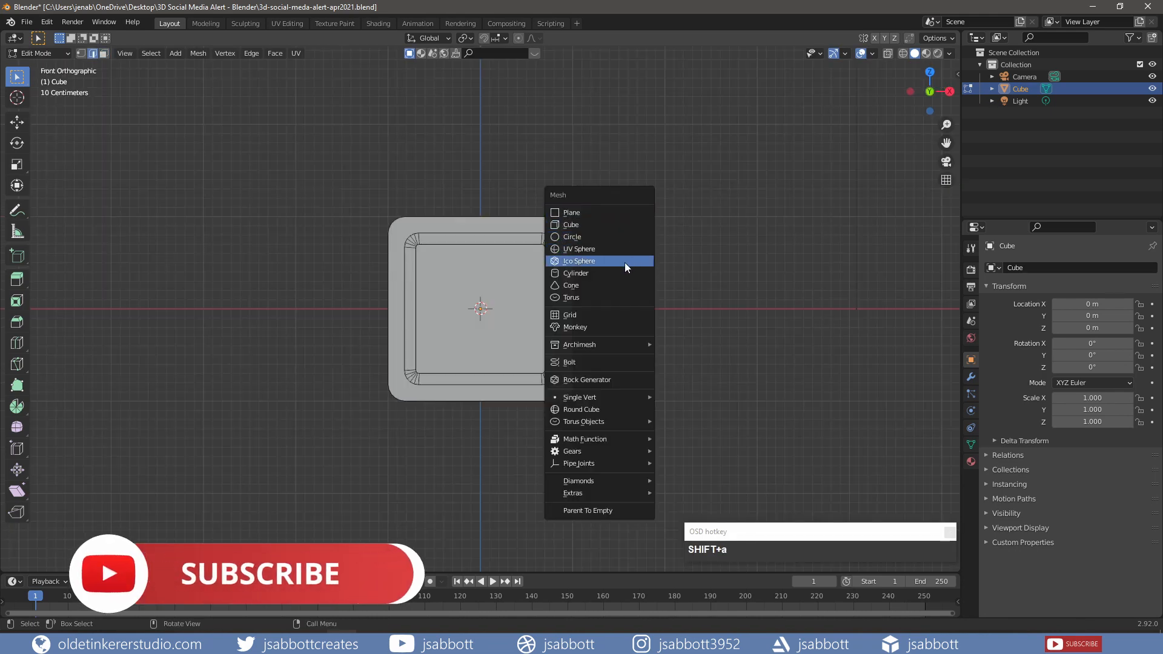
click(624, 272)
click(47, 562)
click(157, 457)
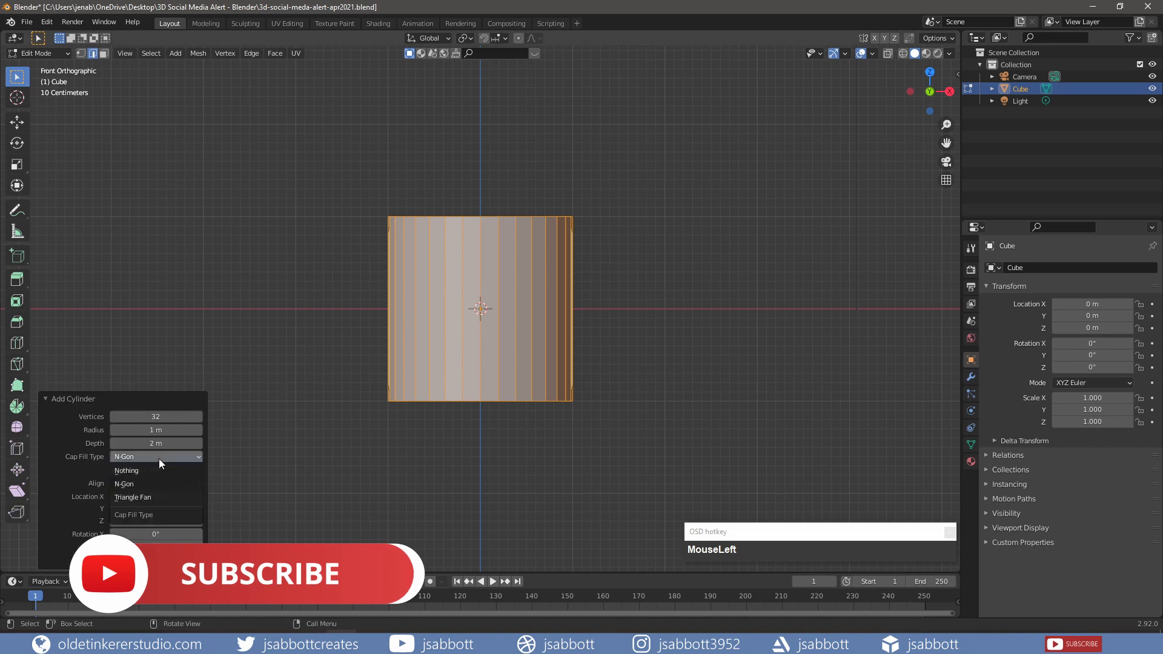
click(150, 497)
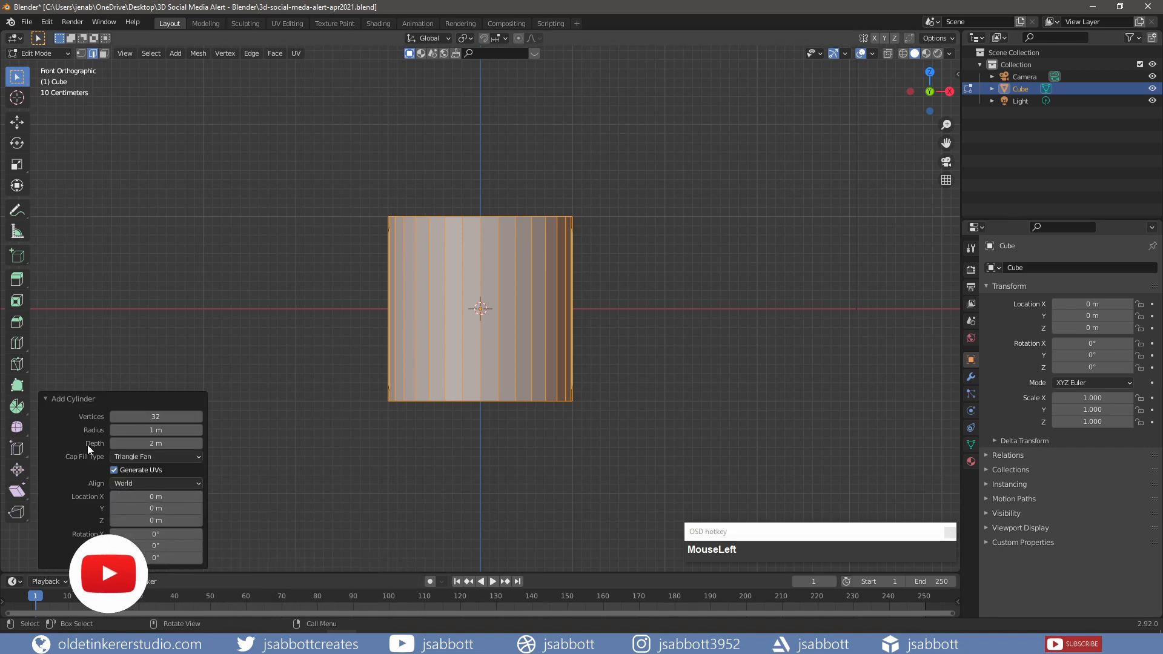
click(44, 398)
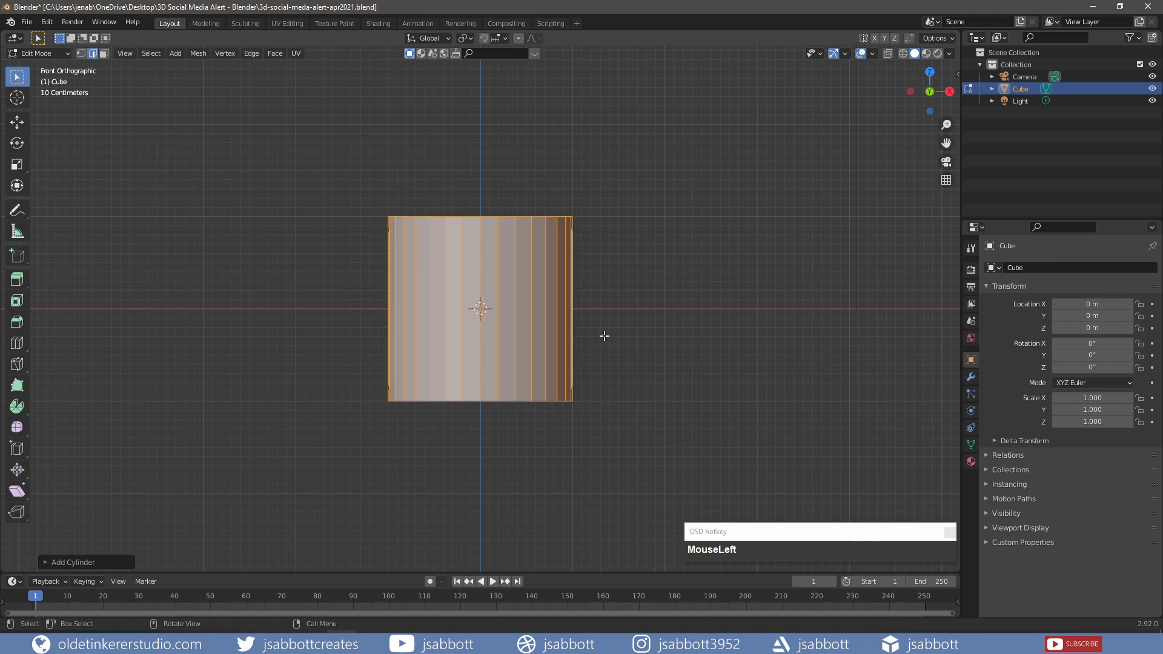
- Rotate the cylinder 90° about X and scale it to about 0.45
key(r)
key(x)
key(KP_9)
key(KP_0)
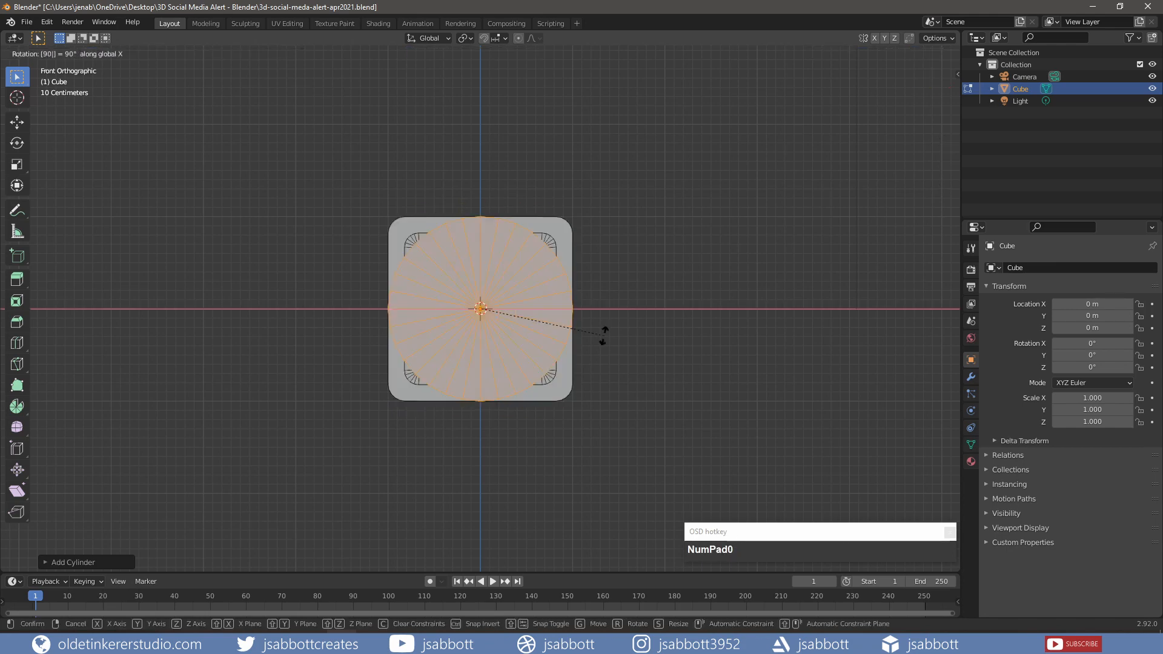
click(604, 335)
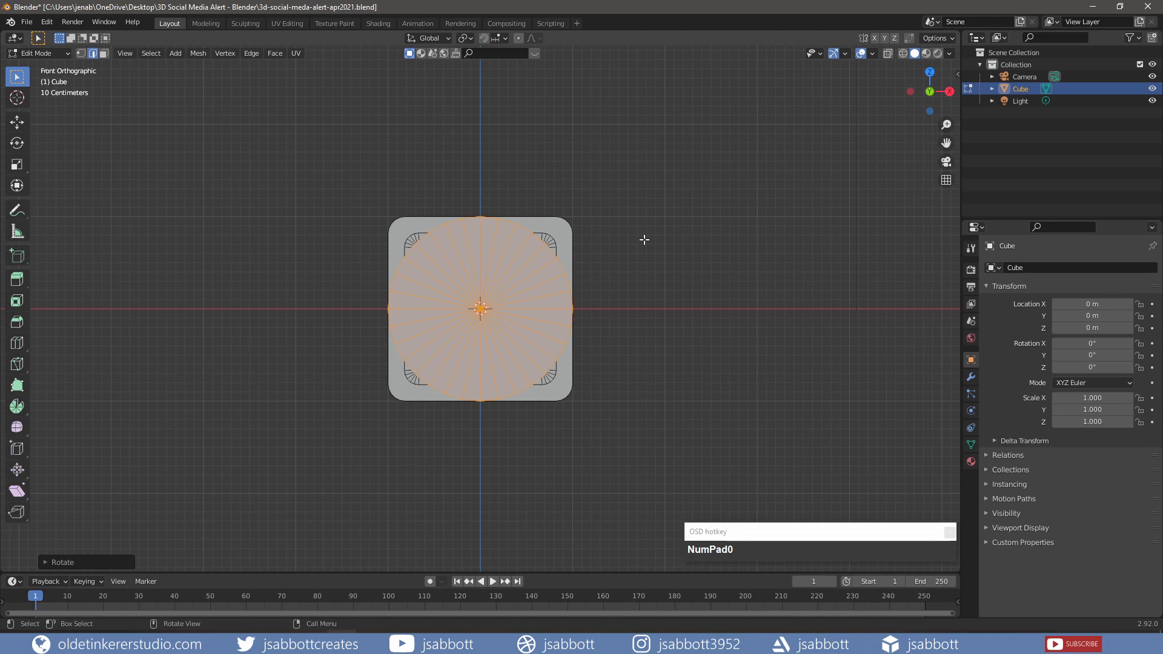
key(s)
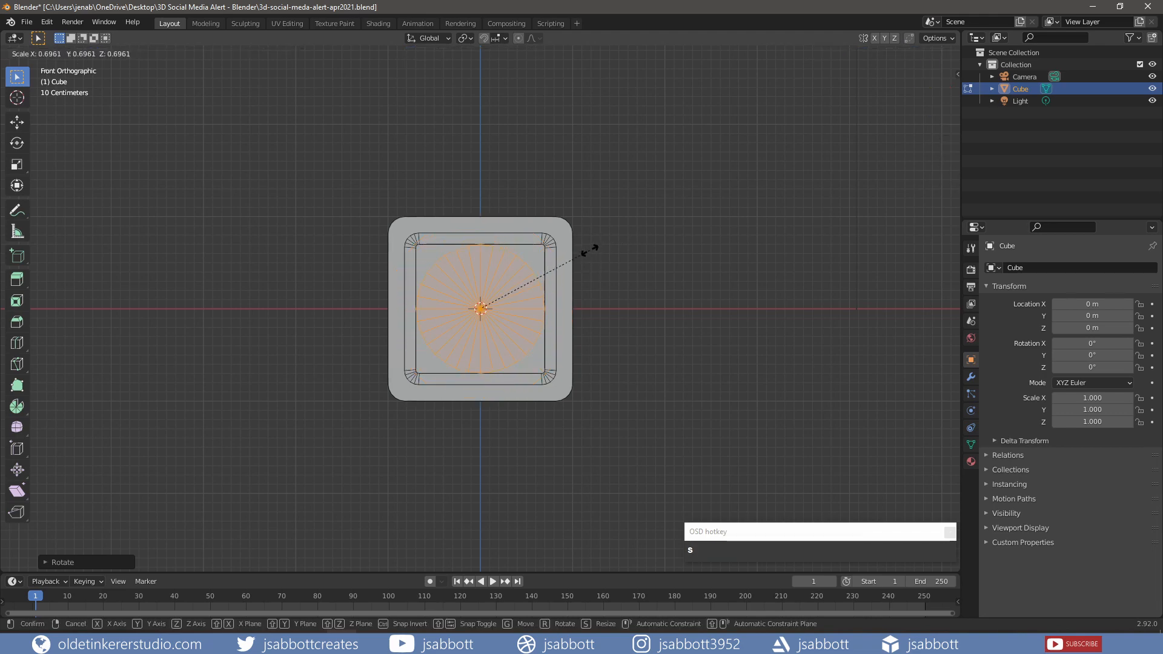
click(545, 266)
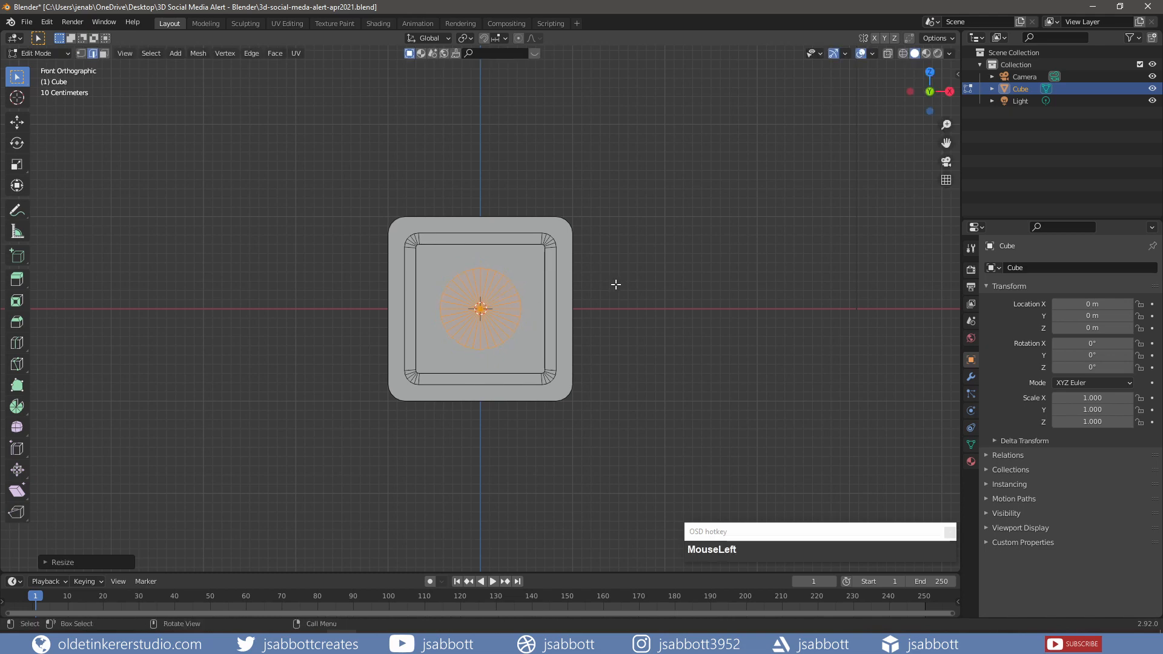
- Select the faces of the round disc
middle_drag(623, 287, 624, 289)
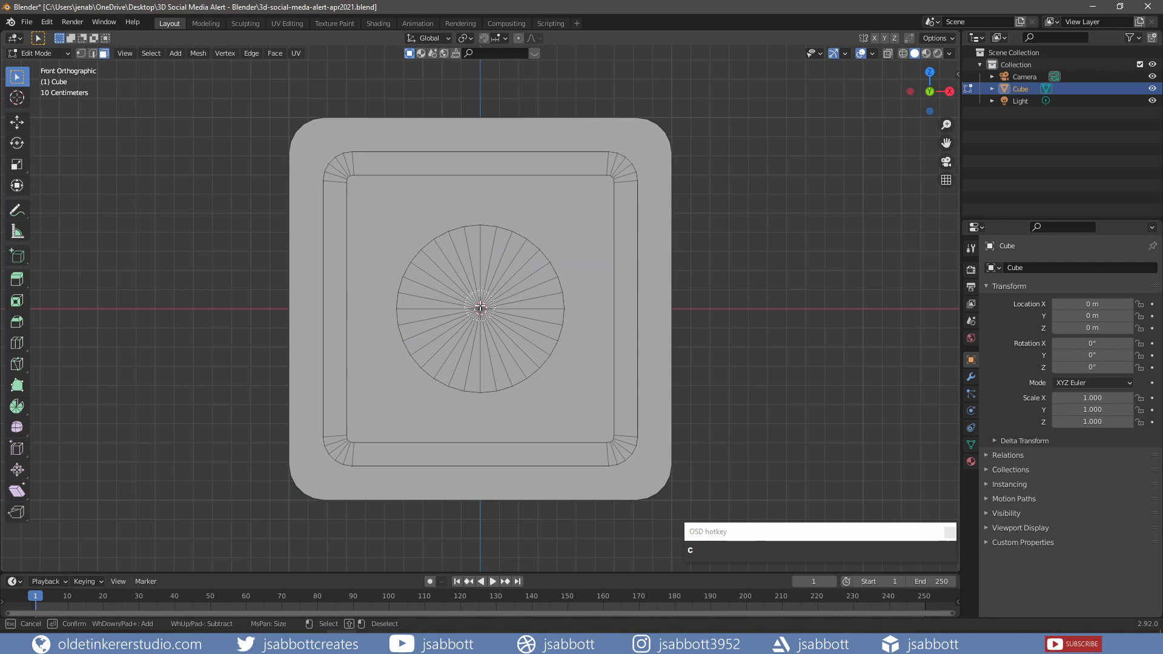
click(481, 308)
right_click(481, 308)
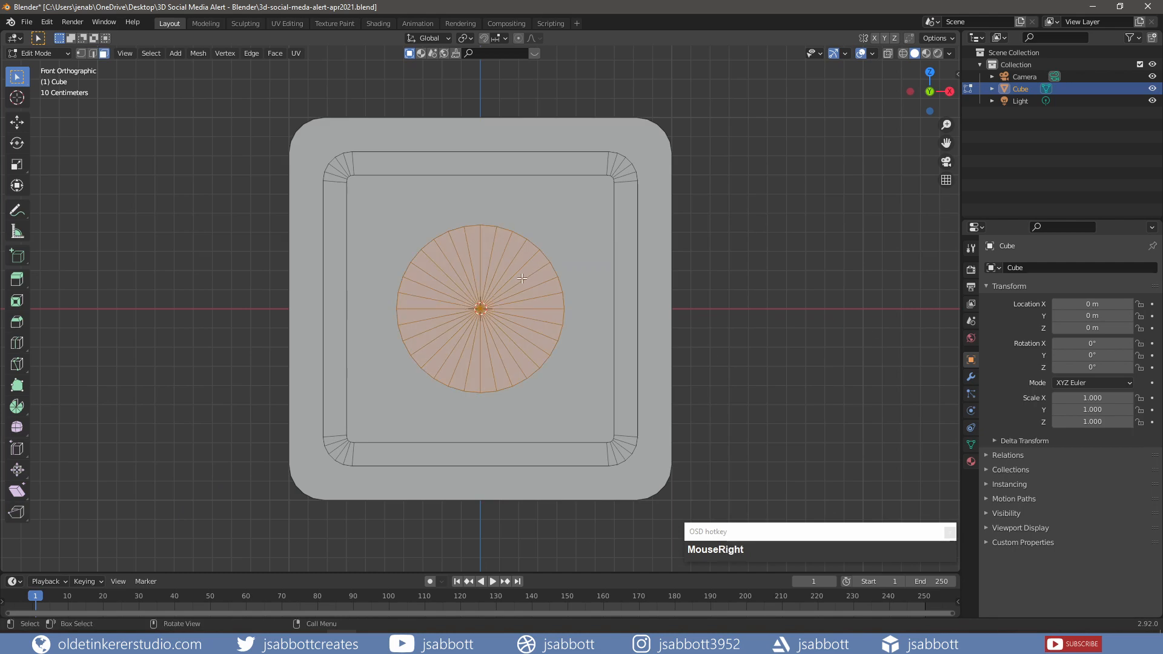
- Hide the connected panel piece and select the whole disc from its front face
middle_drag(536, 257, 418, 286)
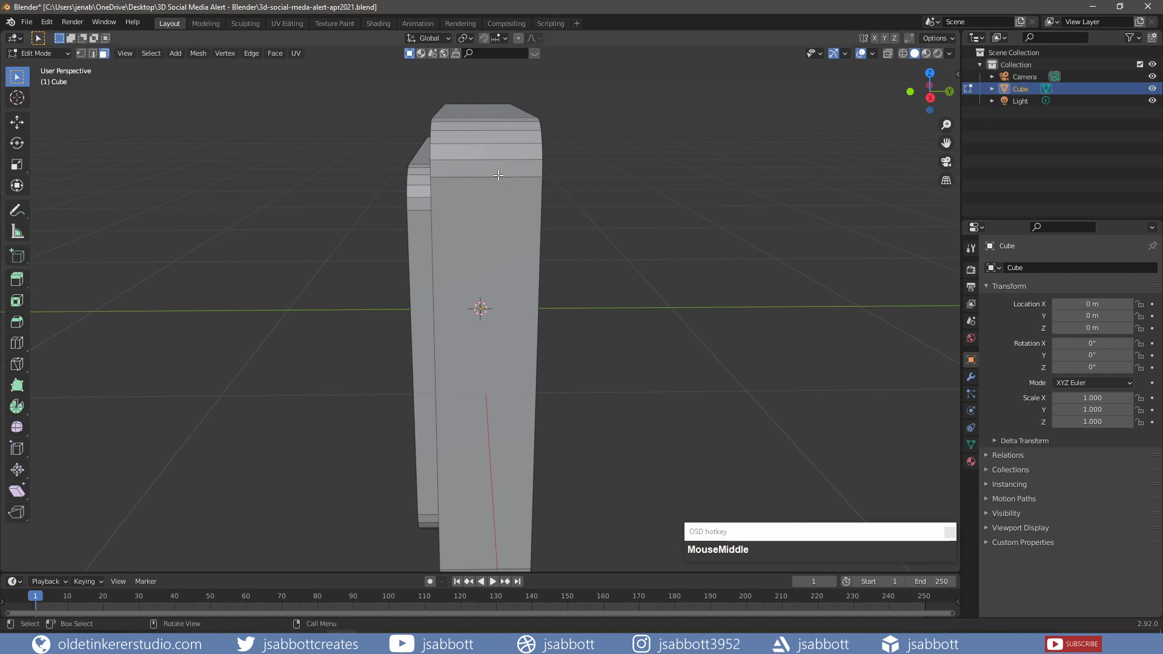
key(l)
key(h)
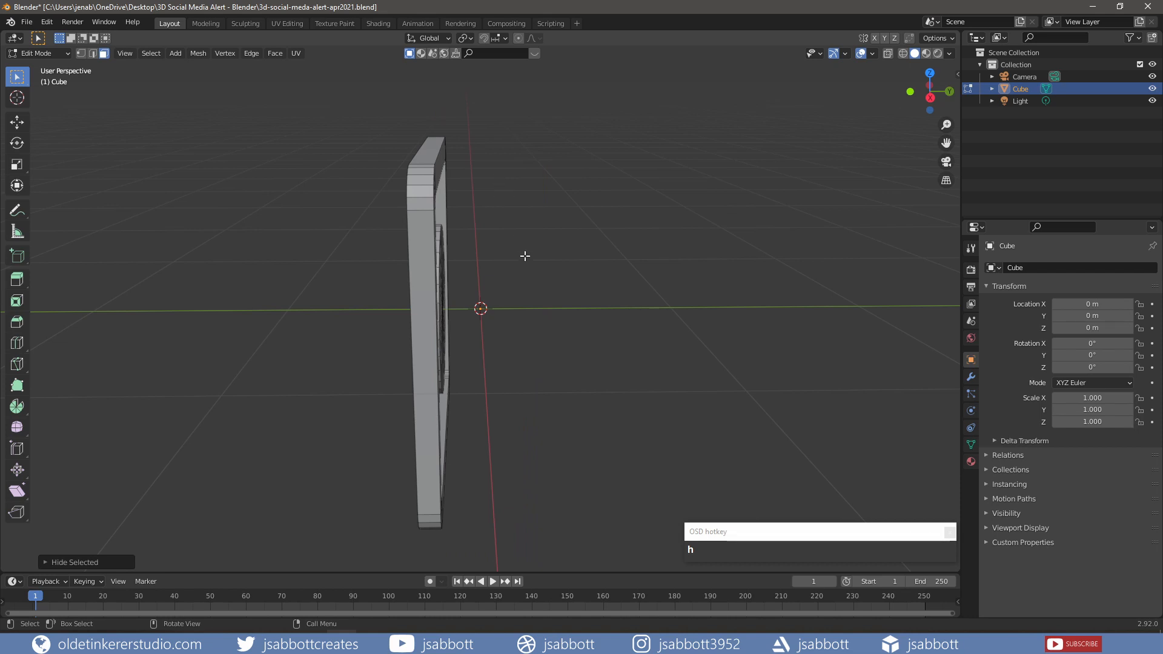
middle_drag(525, 255, 471, 267)
key(c)
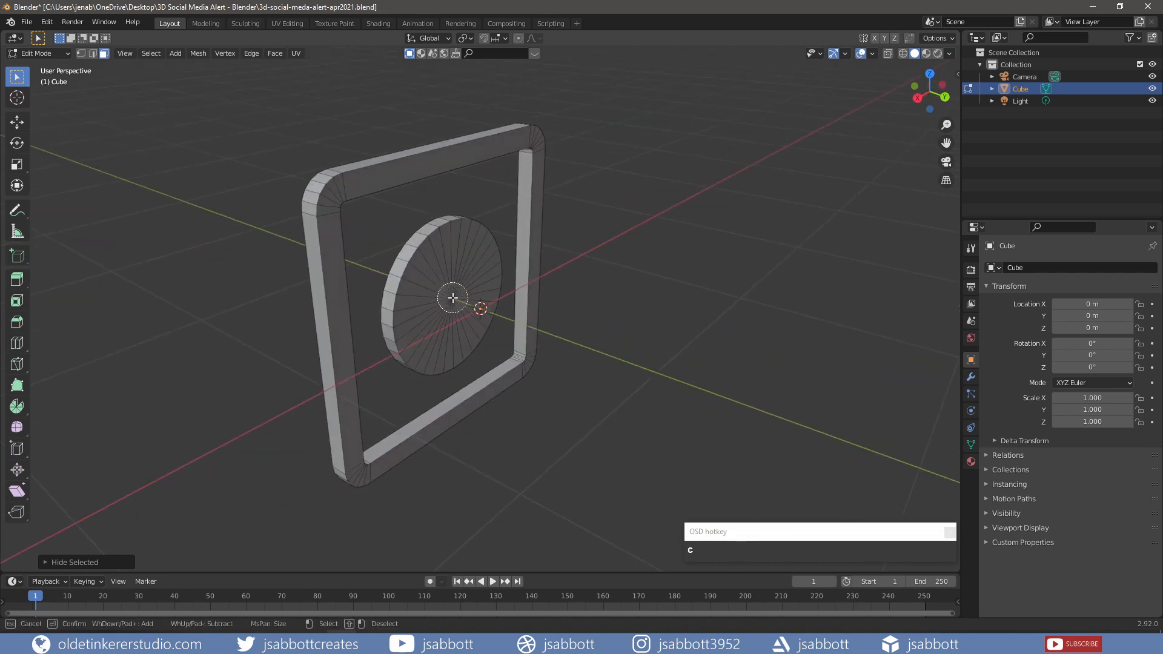
click(454, 298)
right_click(454, 298)
key(ctrl+l)
key(KP_1)
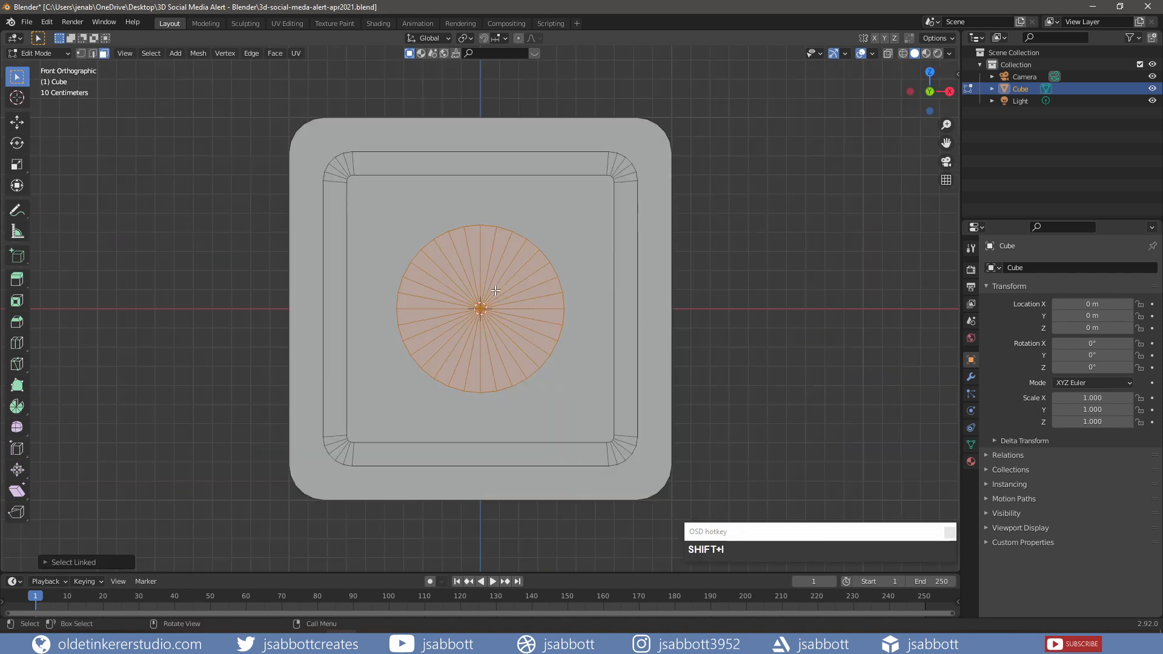
- Inset the disc face and delete its centre, leaving a circular hole
key(i)
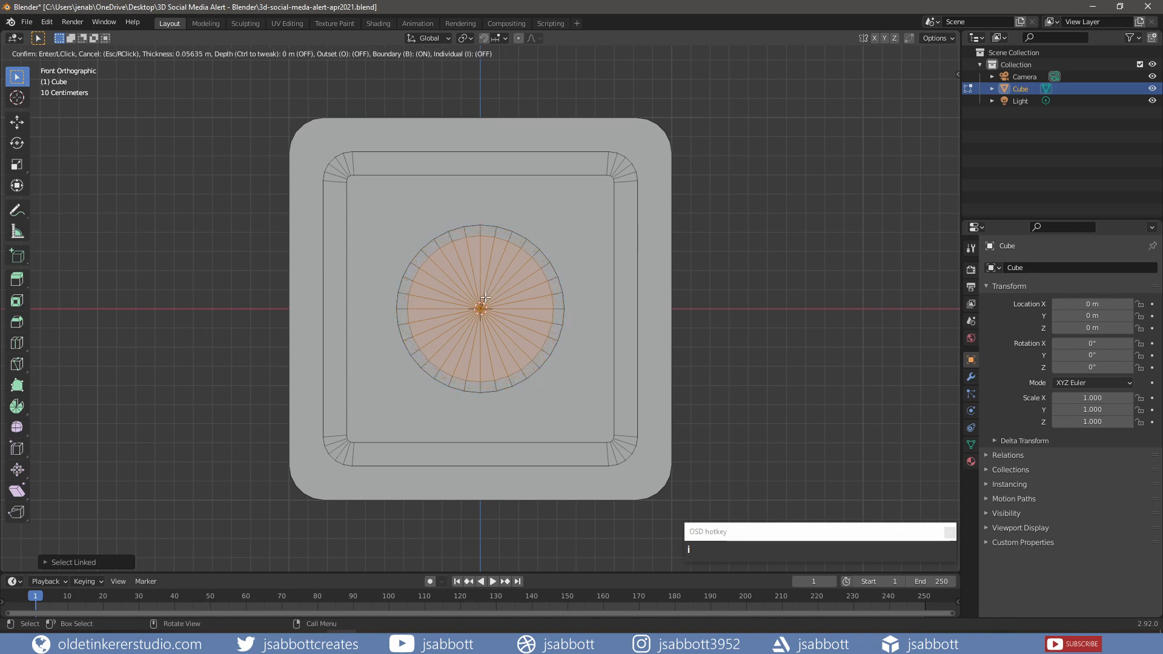
click(483, 299)
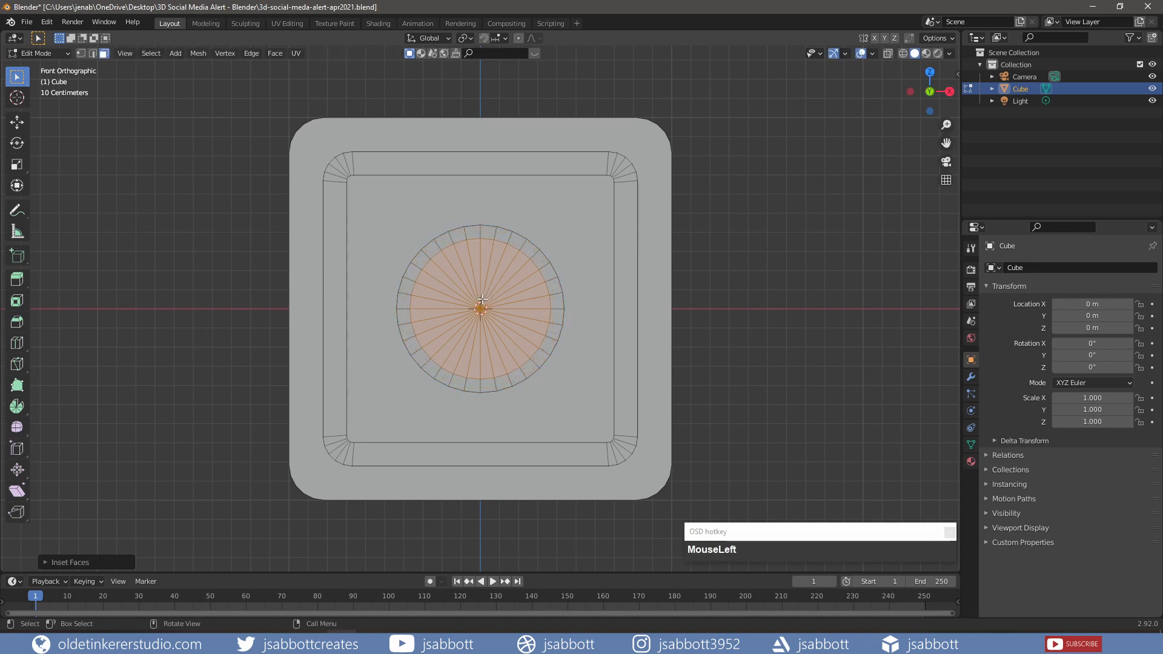
key(x)
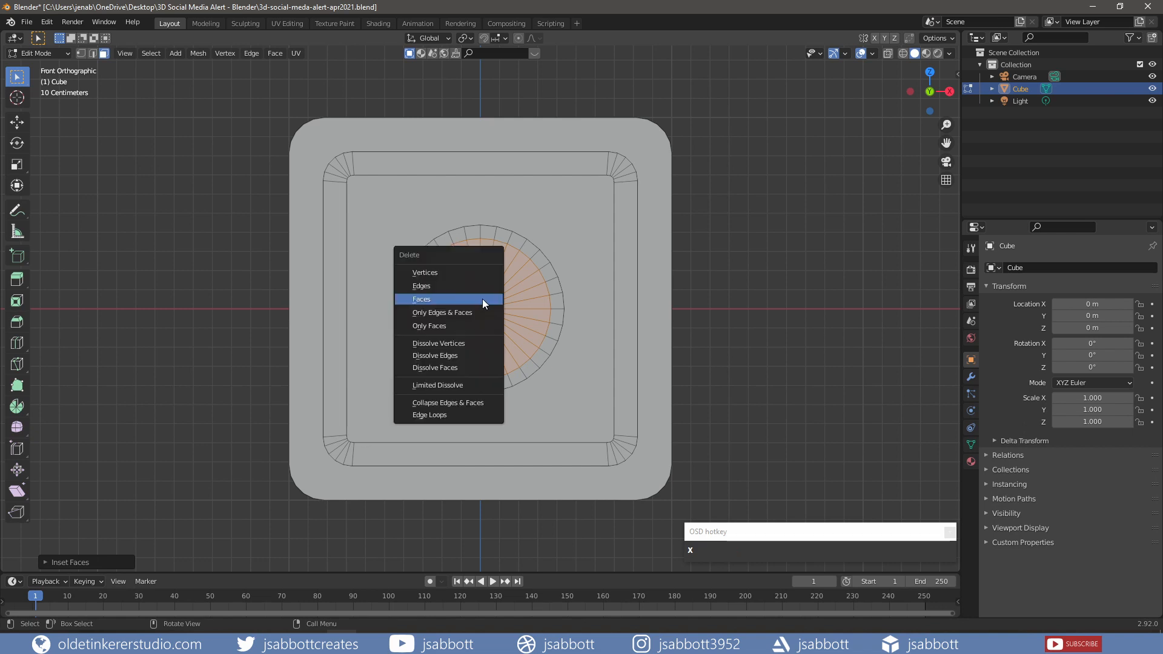
click(483, 301)
middle_drag(483, 301, 565, 336)
- Bridge the hole's two edge loops into a ring
key(2)
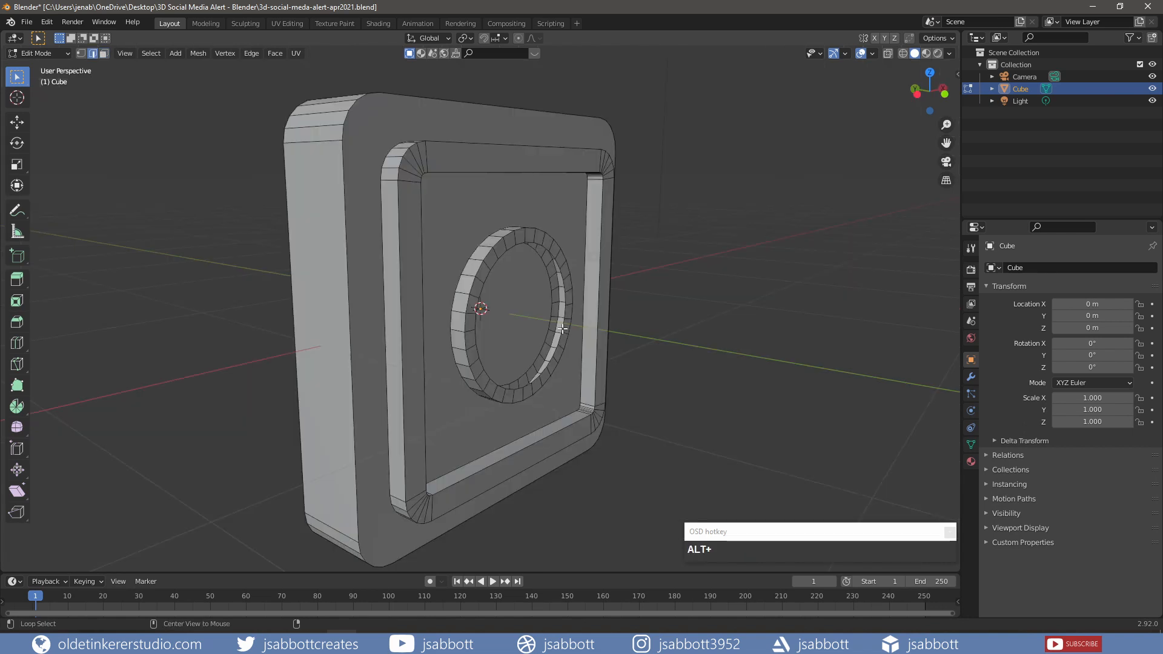
alt+click(562, 329)
alt+shift+click(550, 322)
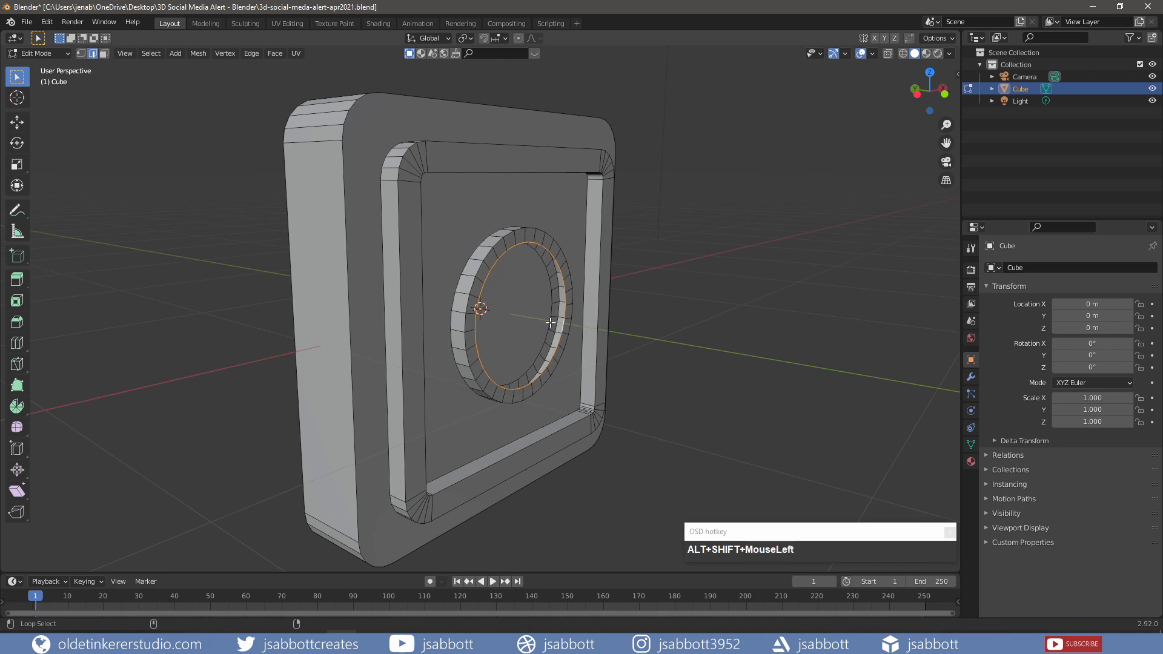
right_click(550, 323)
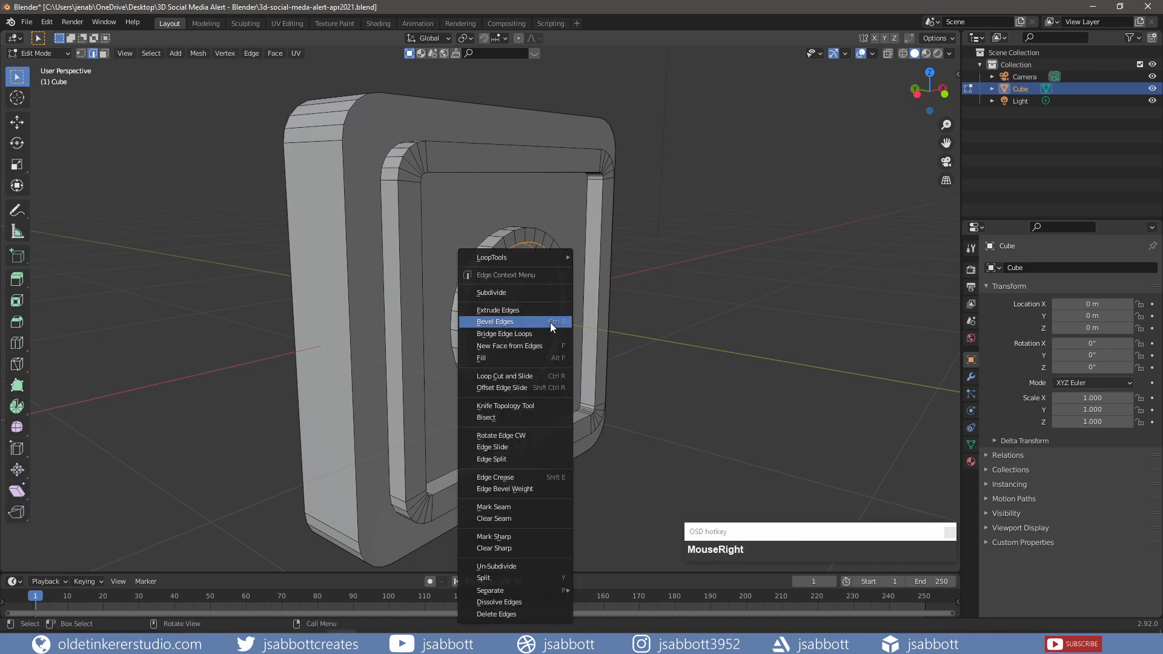
click(532, 334)
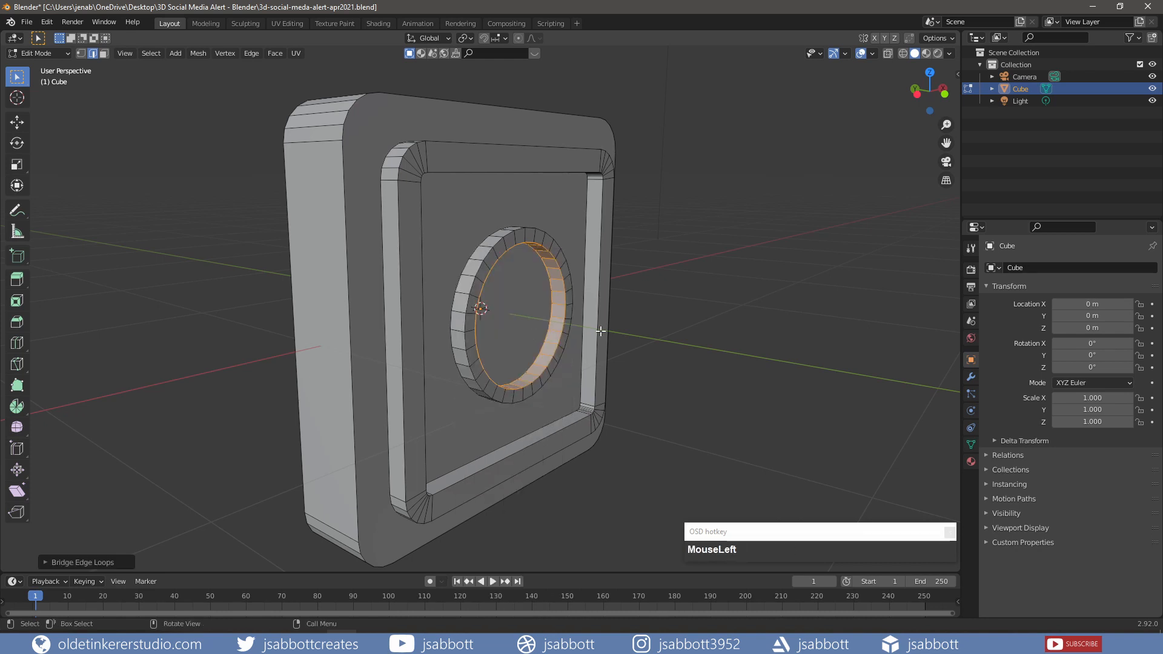
- Duplicate the ring, shrink the copy, and place a small copy near the upper-right corner
key(ctrl+l)
key(KP_1)
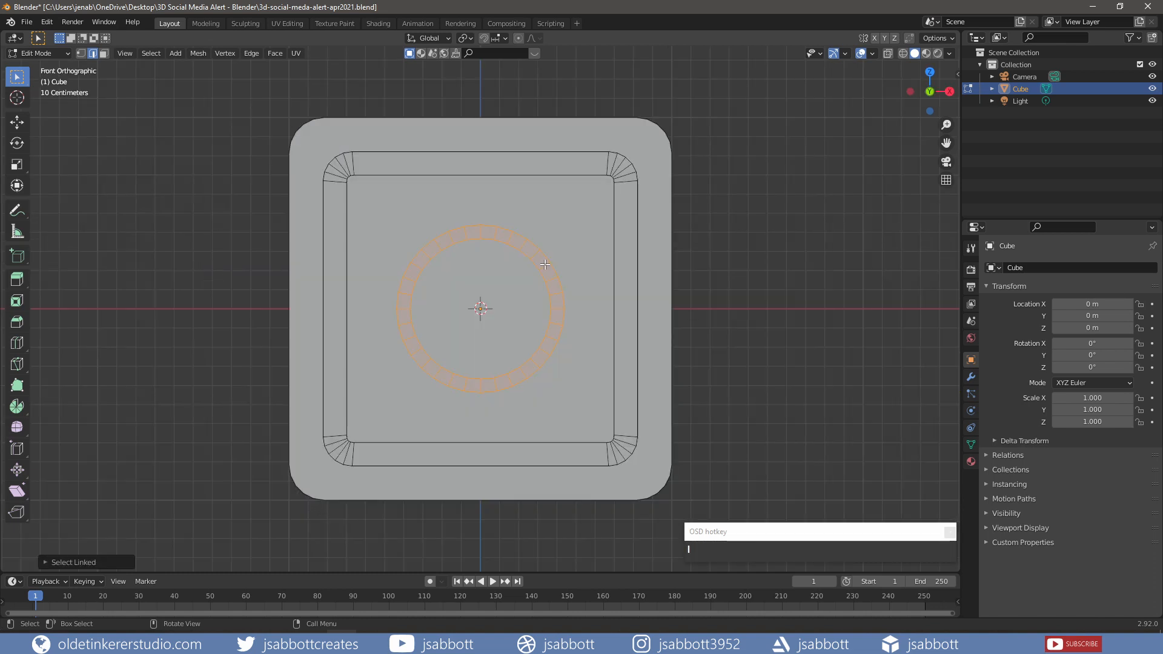
key(shift+d)
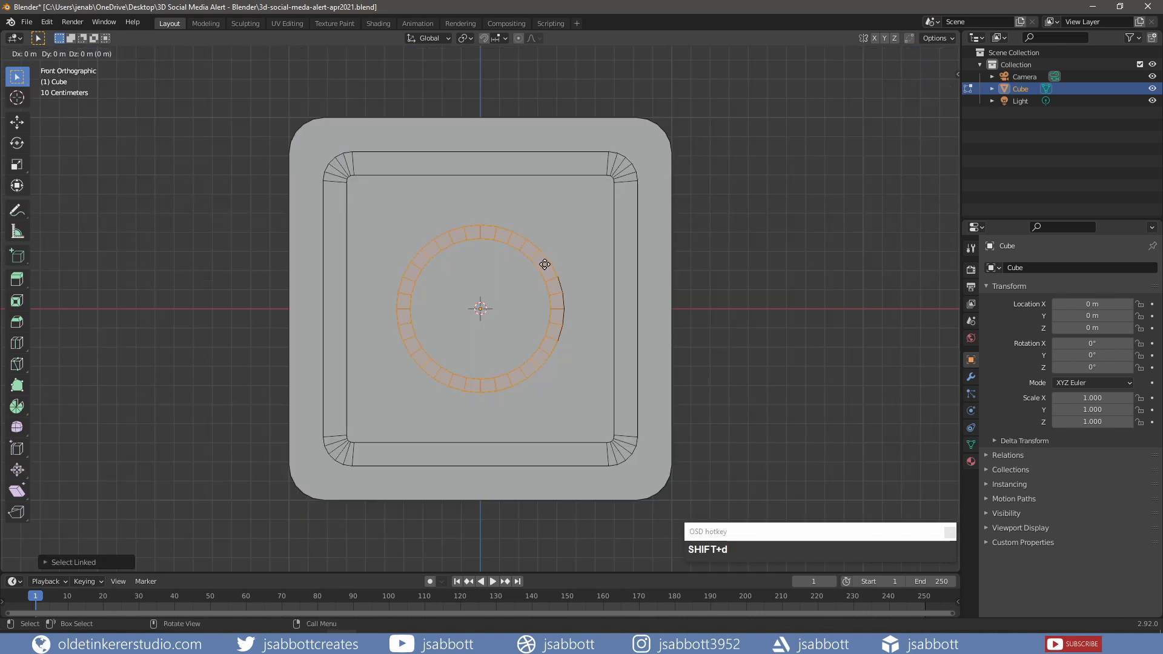
right_click(544, 265)
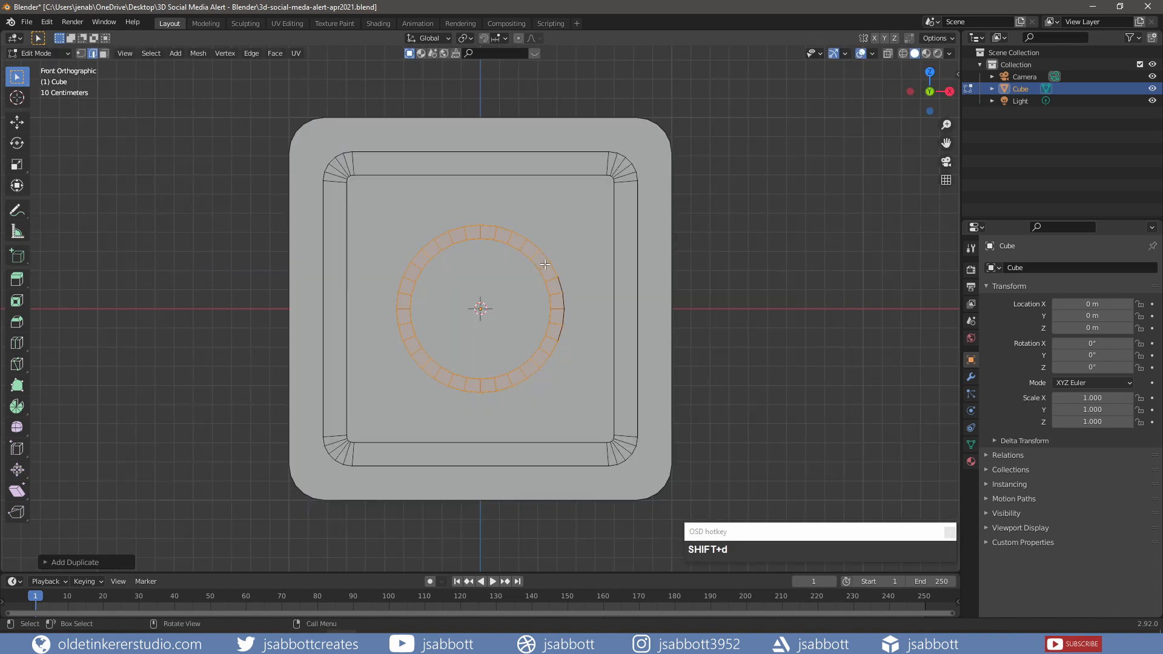
key(s)
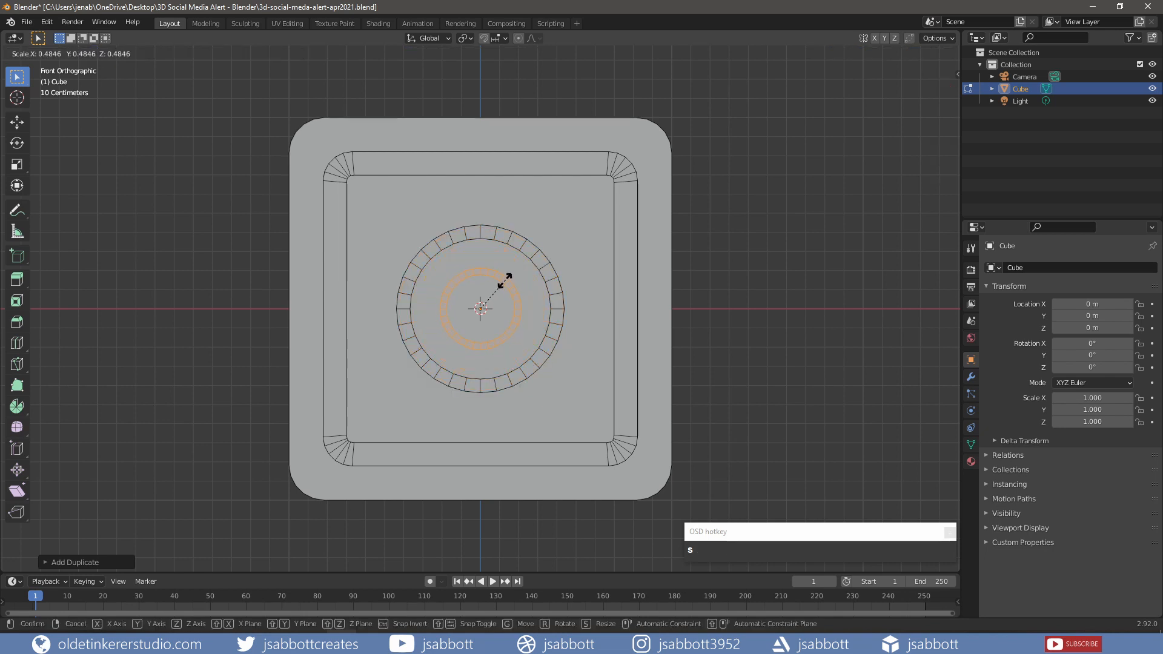
click(491, 297)
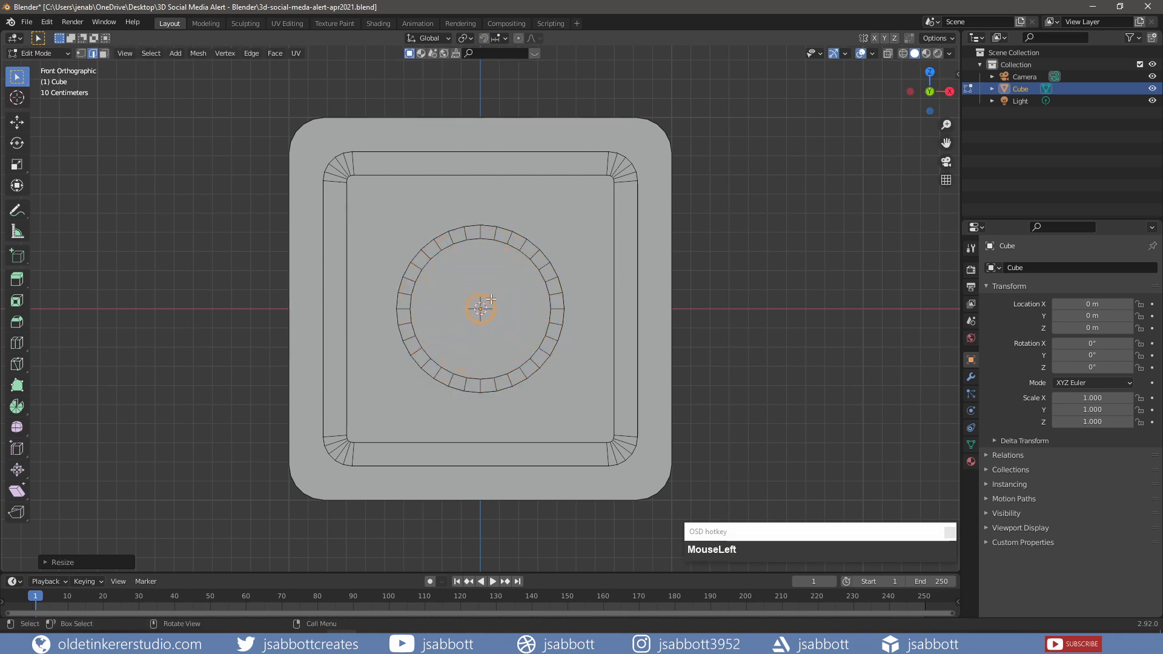
key(shift+d)
key(shift+y)
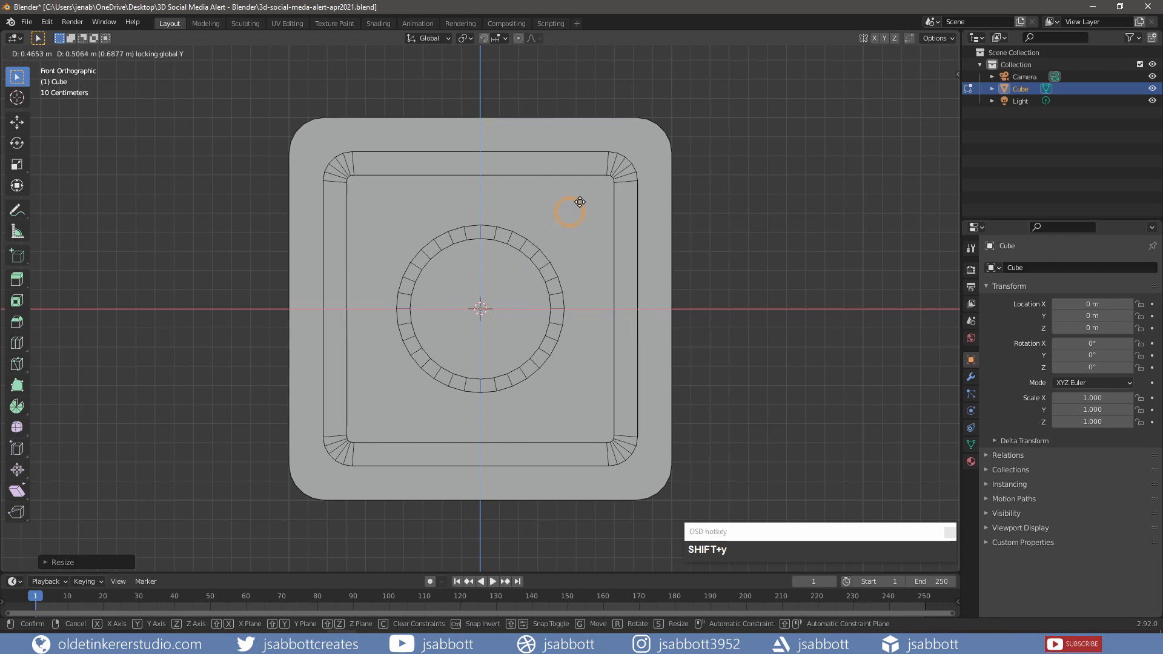
click(579, 201)
click(379, 23)
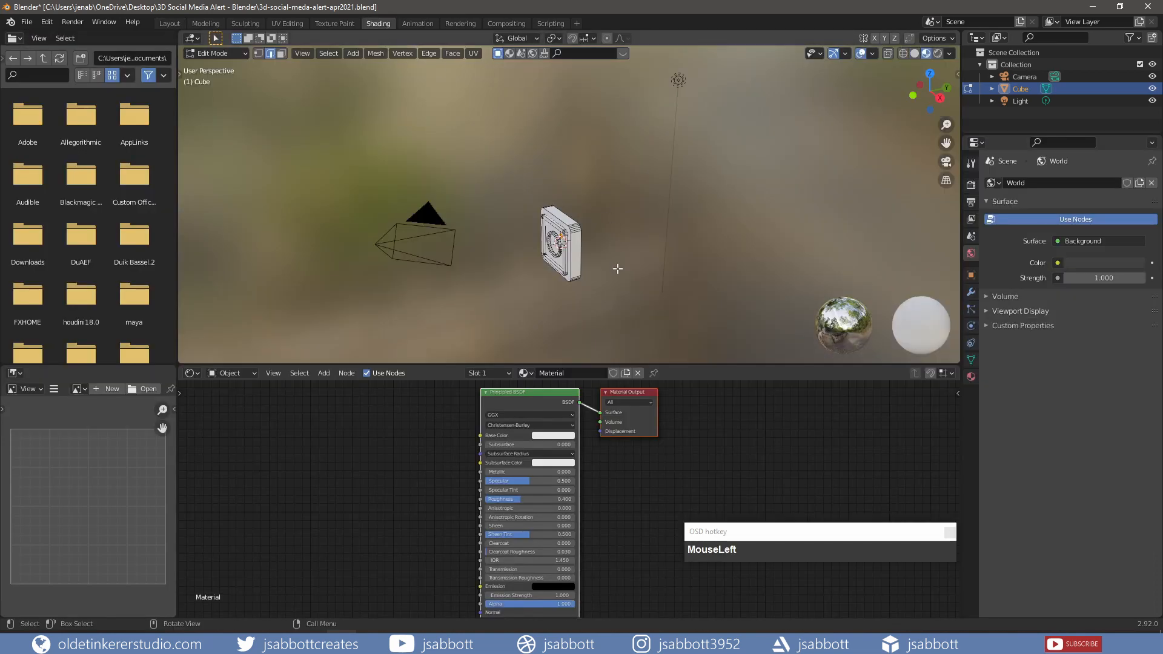
- Give the cube's material a pure white base colour and Roughness 1.000, then add a second slot
key(KP_1)
key(Tab)
middle_drag(617, 268, 582, 261)
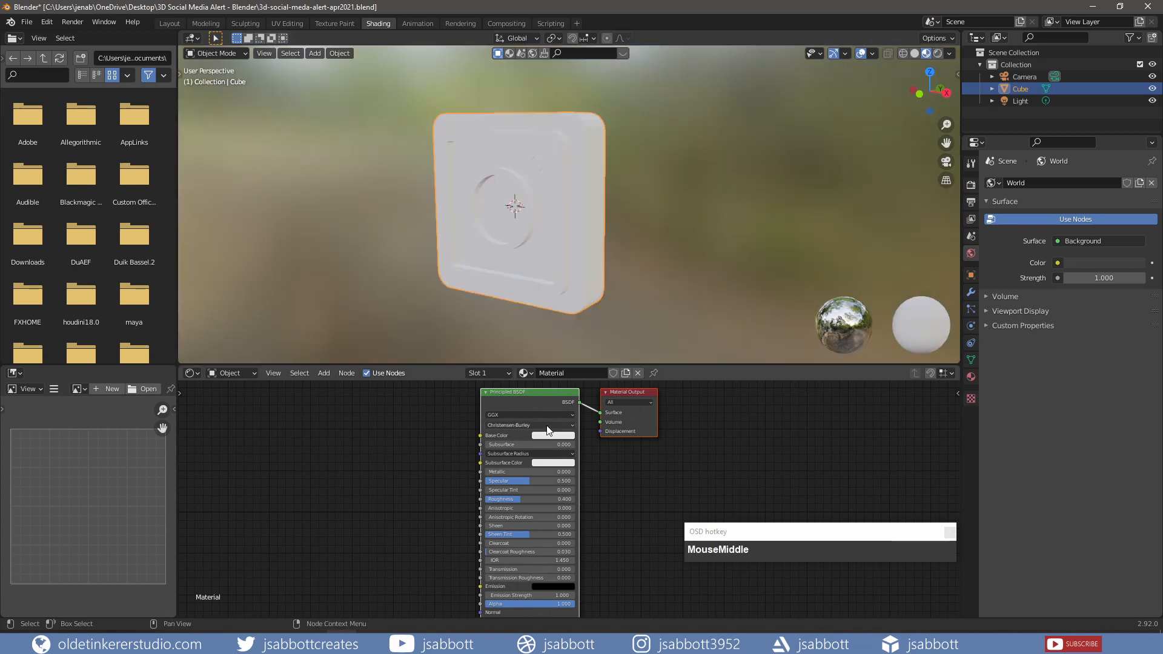
click(549, 445)
click(561, 435)
click(561, 435)
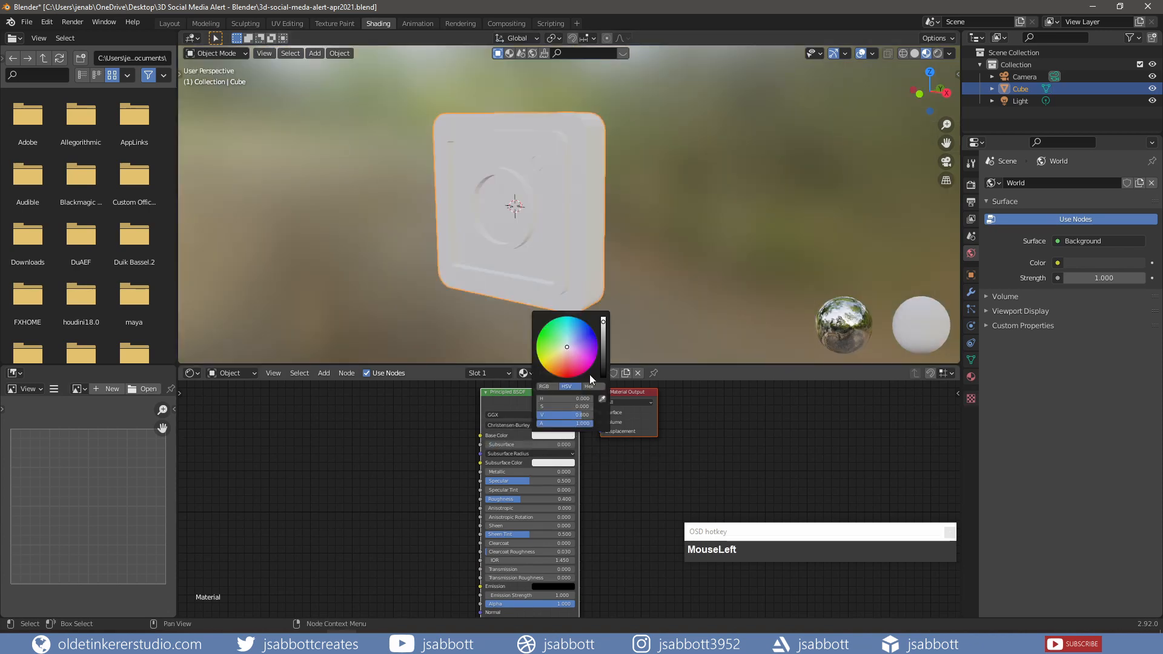
drag(603, 326, 604, 319)
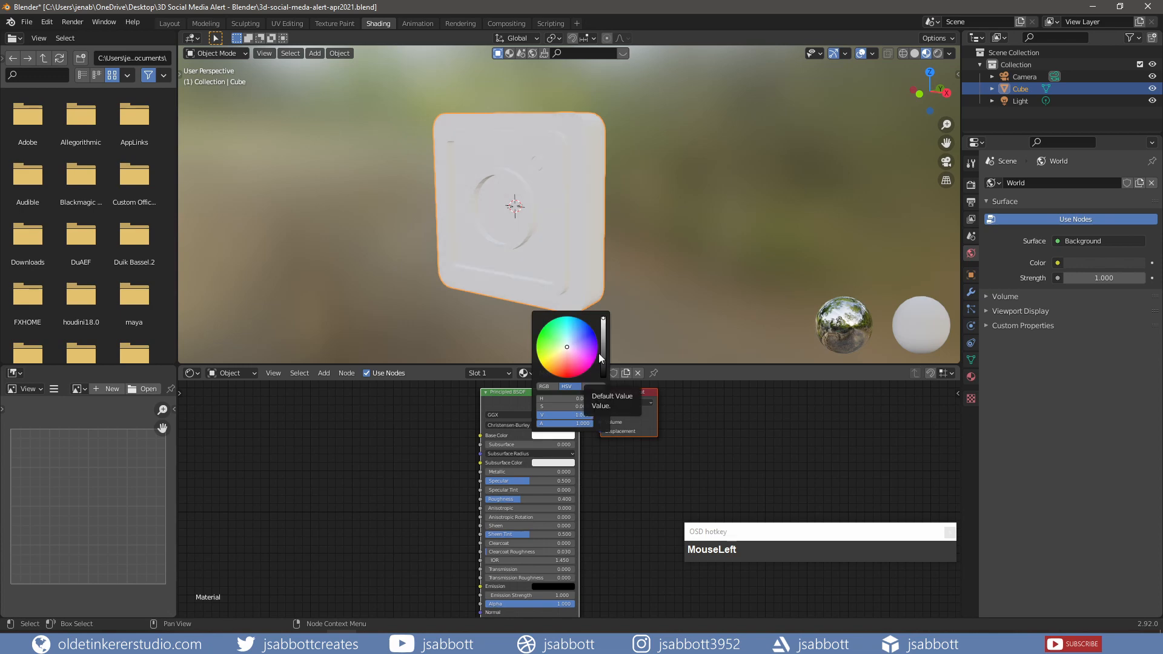
drag(522, 499, 576, 499)
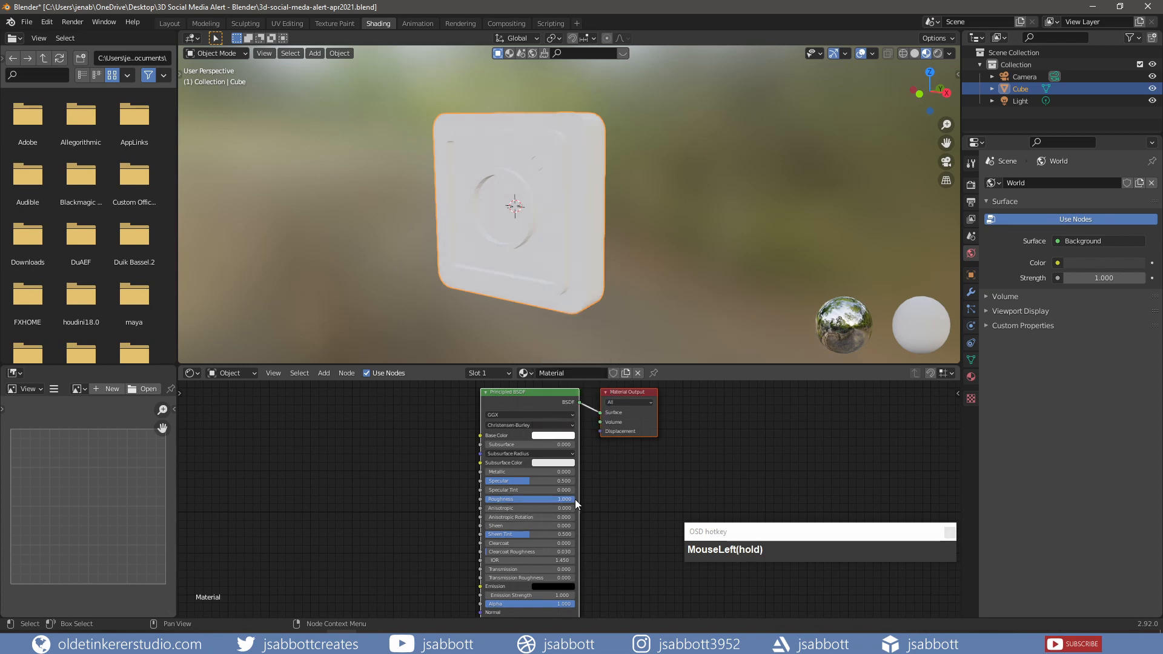
click(971, 376)
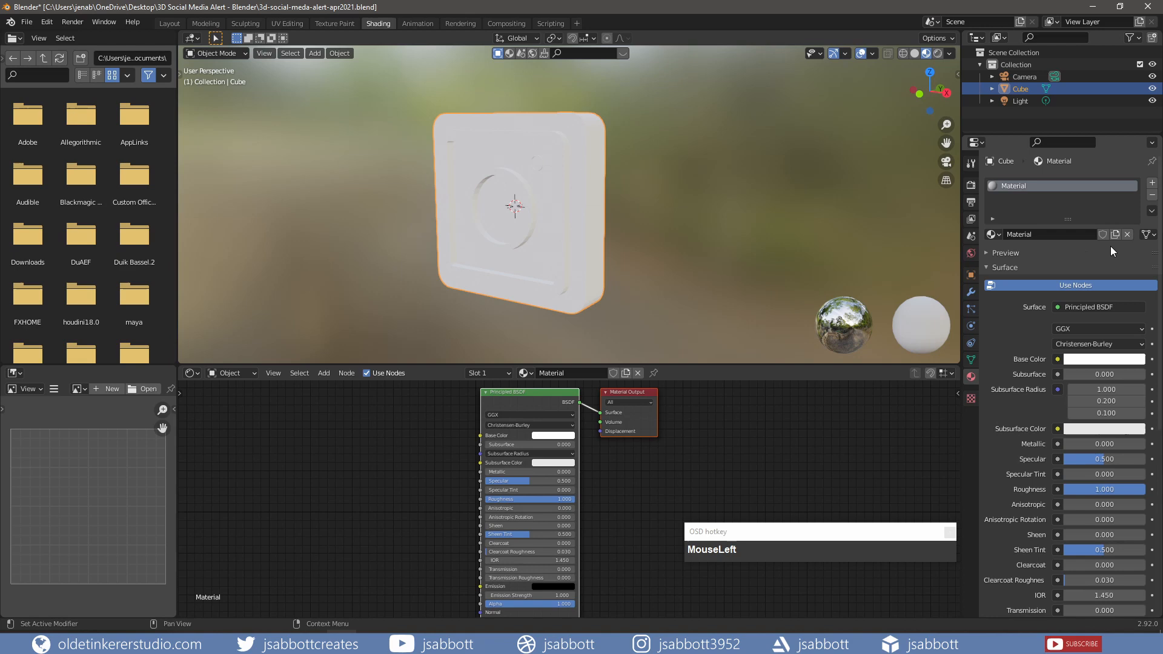
click(1152, 184)
- Create Material.001, assign it to a linked part of the mesh, and set Roughness 1.000
click(1043, 256)
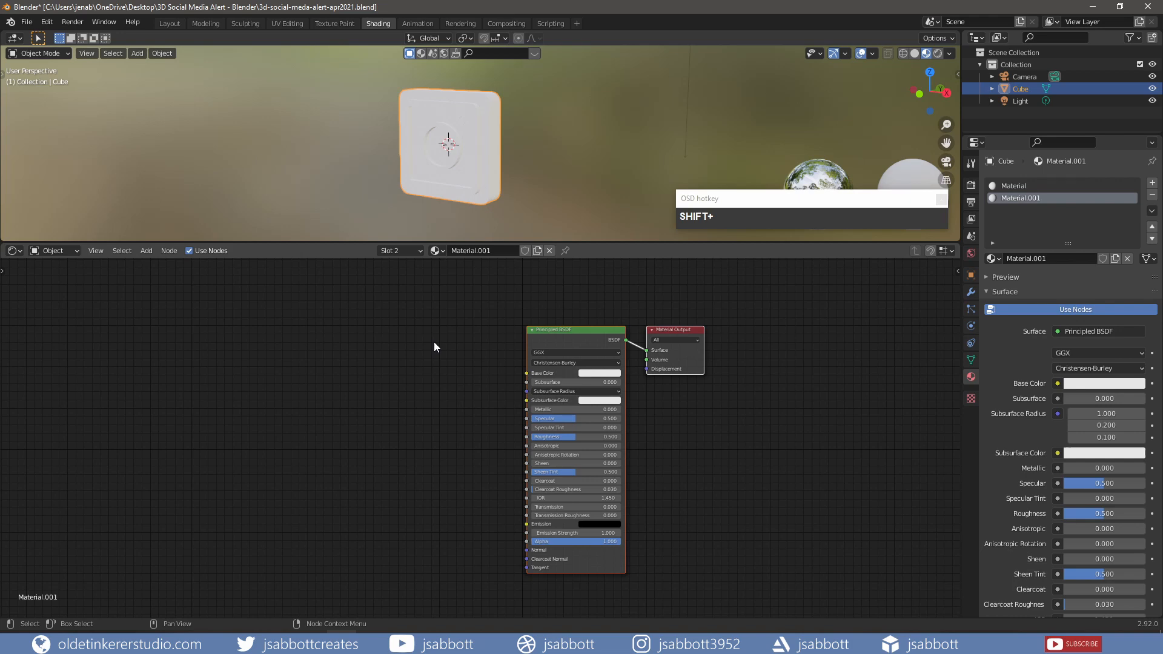
key(Tab)
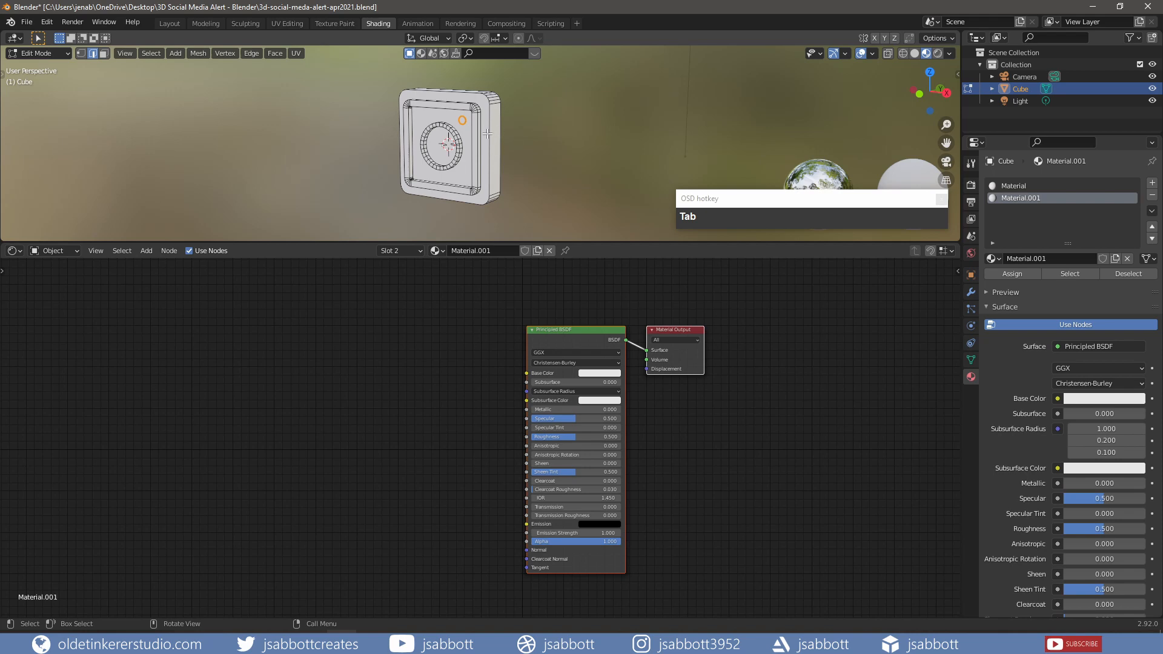
key(alt+a)
key(l)
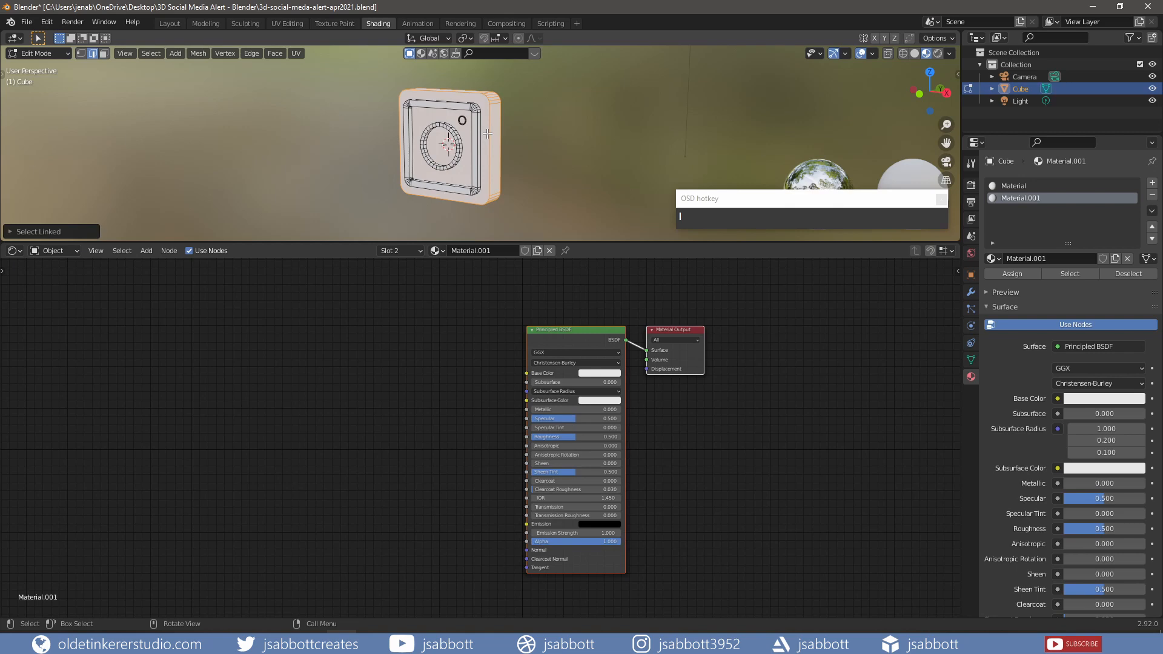
click(1016, 276)
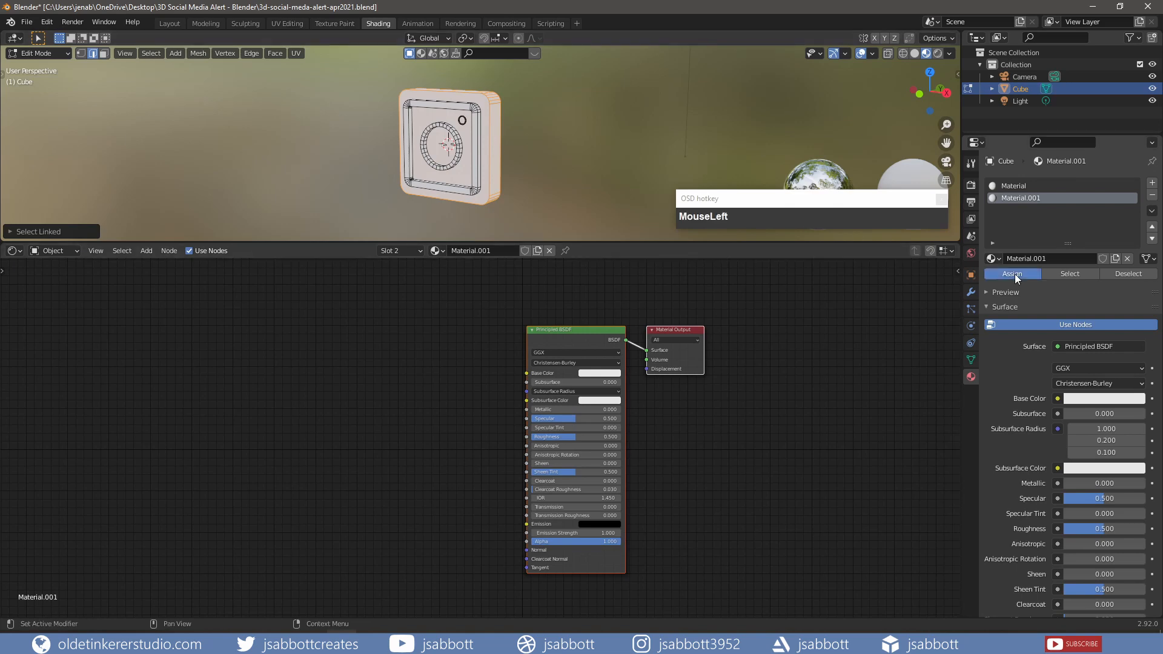
key(Tab)
drag(575, 437, 386, 453)
key(shift+a)
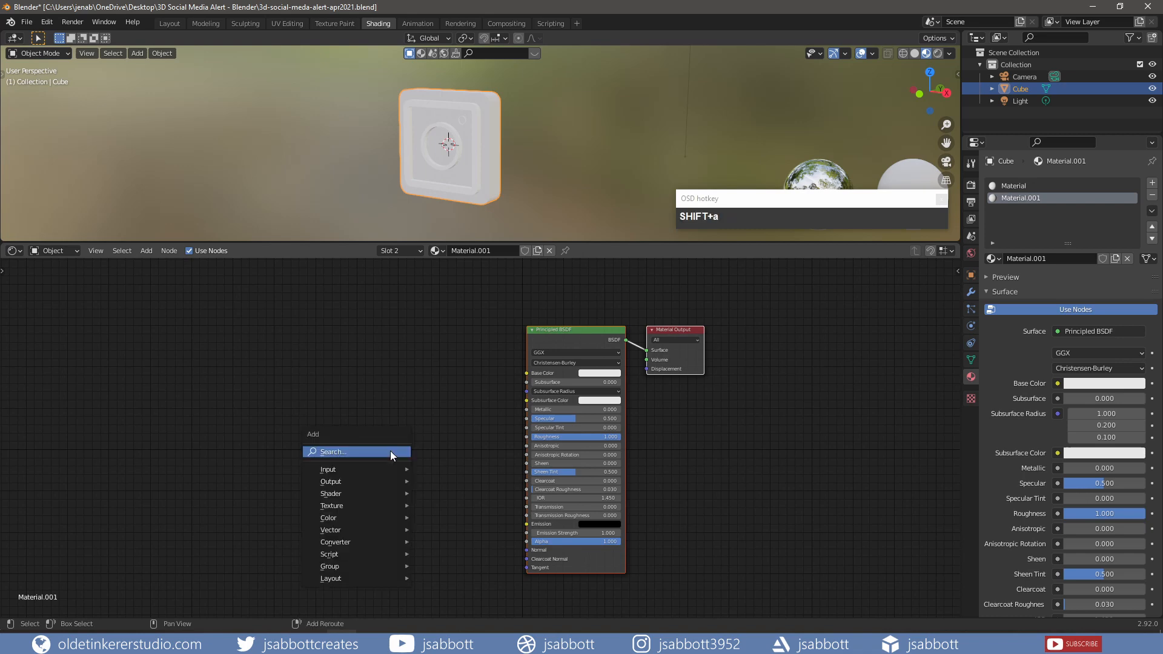
- Add a ColorRamp node feeding the Principled BSDF Base Color
mouse_move(383, 542)
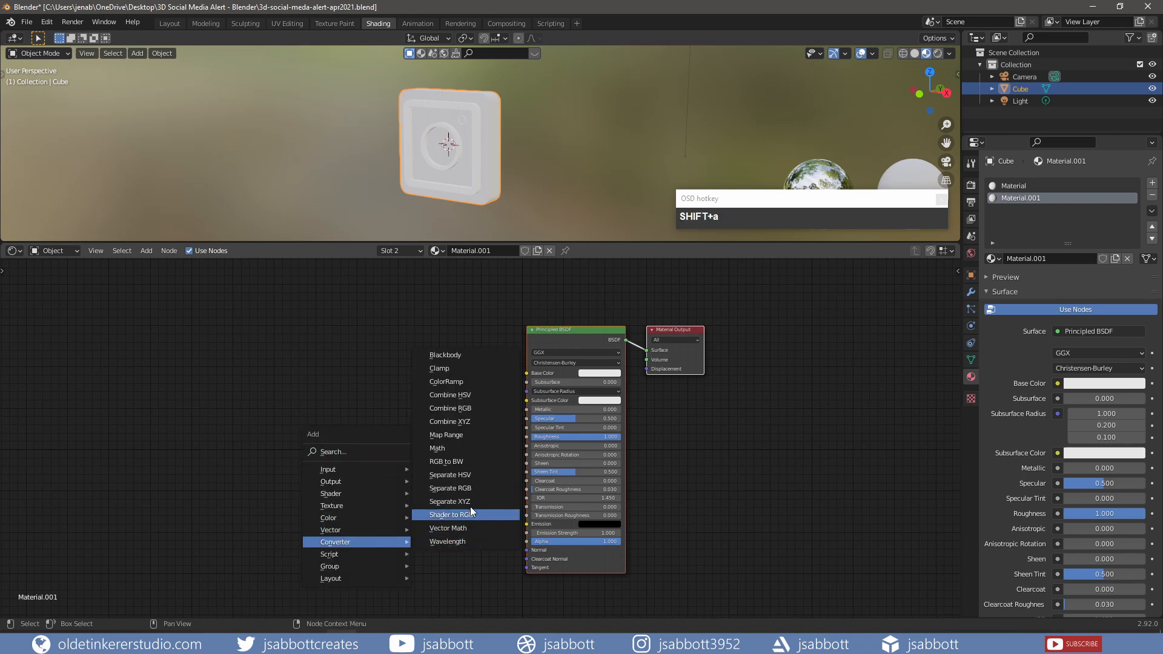
click(471, 383)
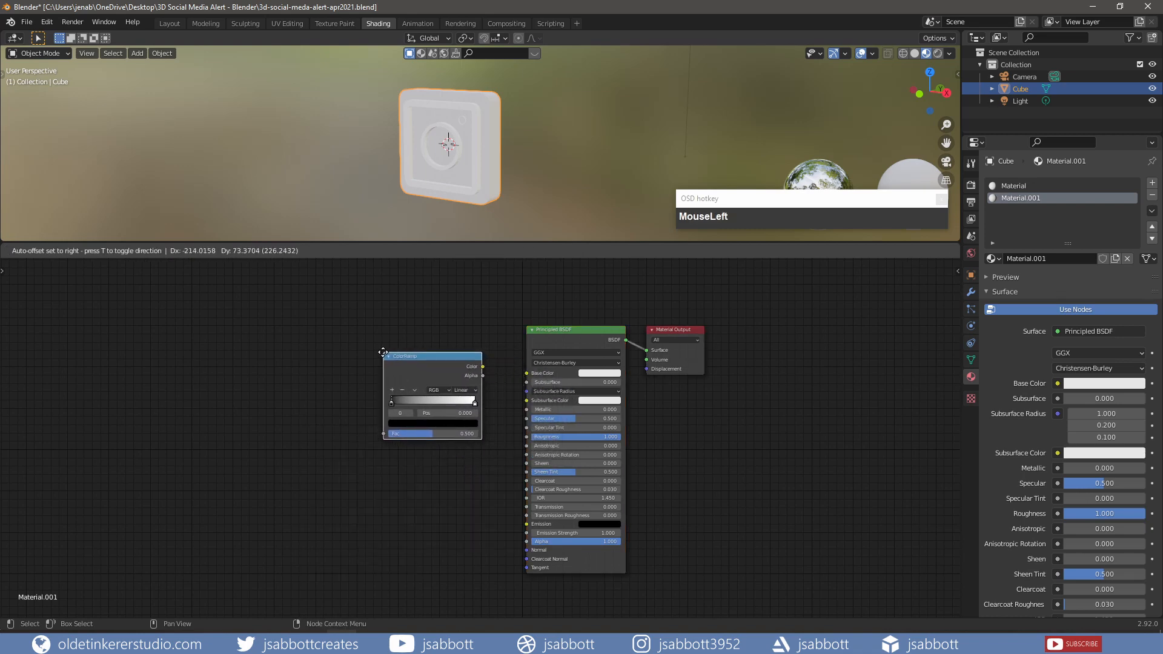
click(478, 378)
drag(483, 366, 528, 379)
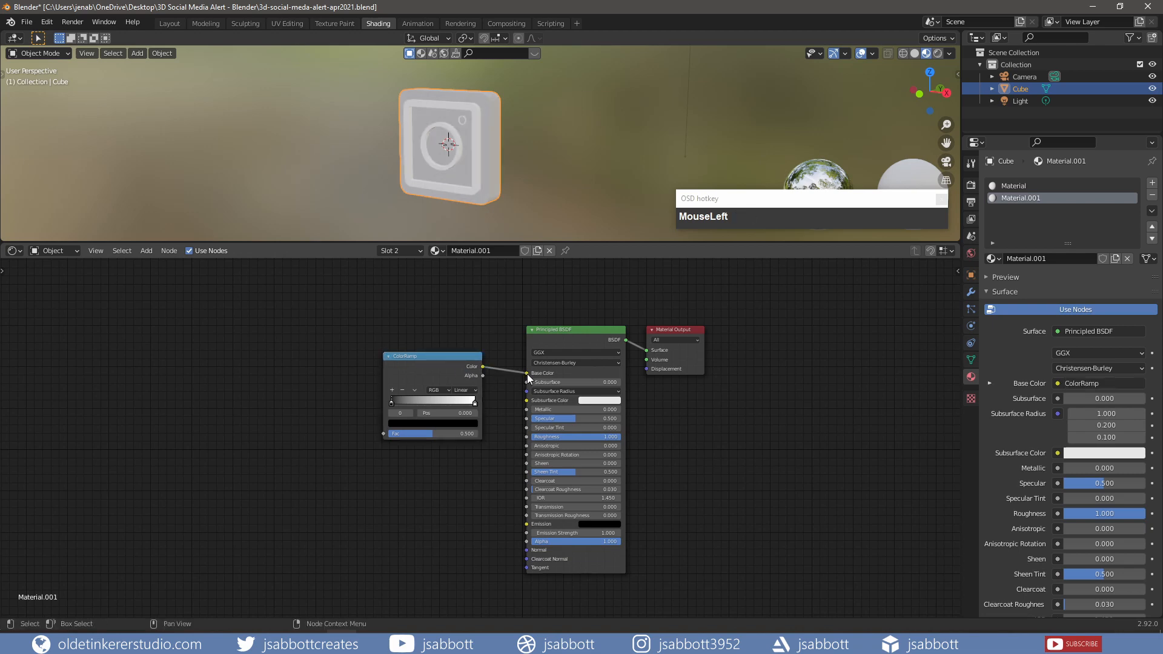
- Add a Gradient Texture into the ColorRamp Fac, plus Texture Coordinate and Mapping via Ctrl+T
key(shift+a)
mouse_move(237, 383)
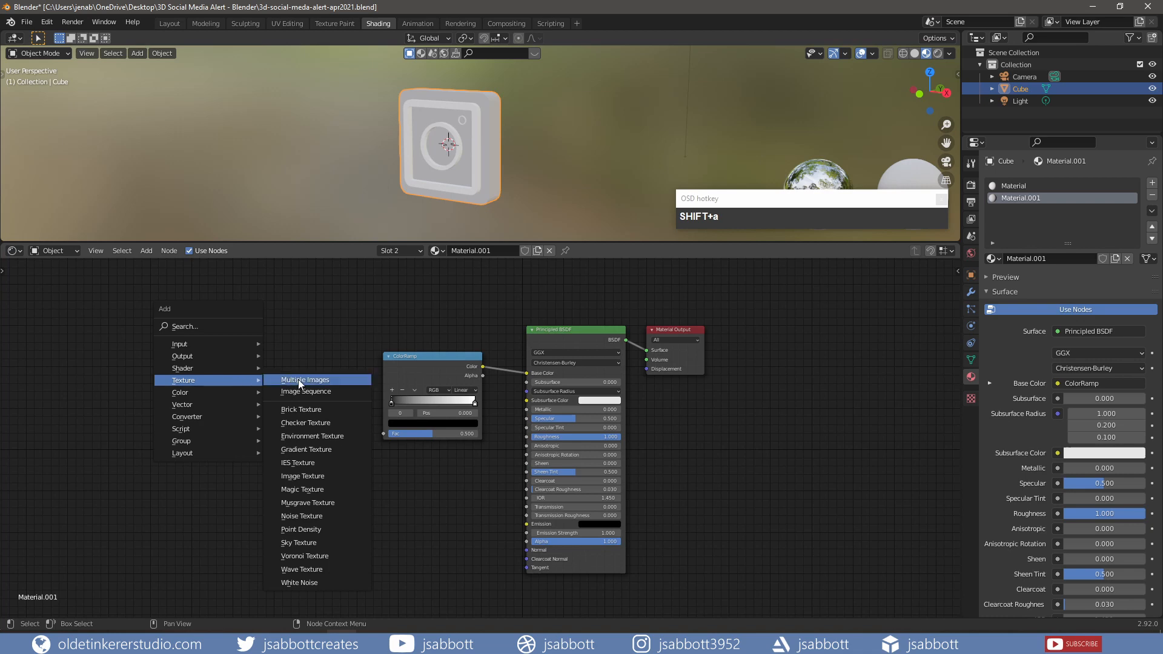
click(320, 456)
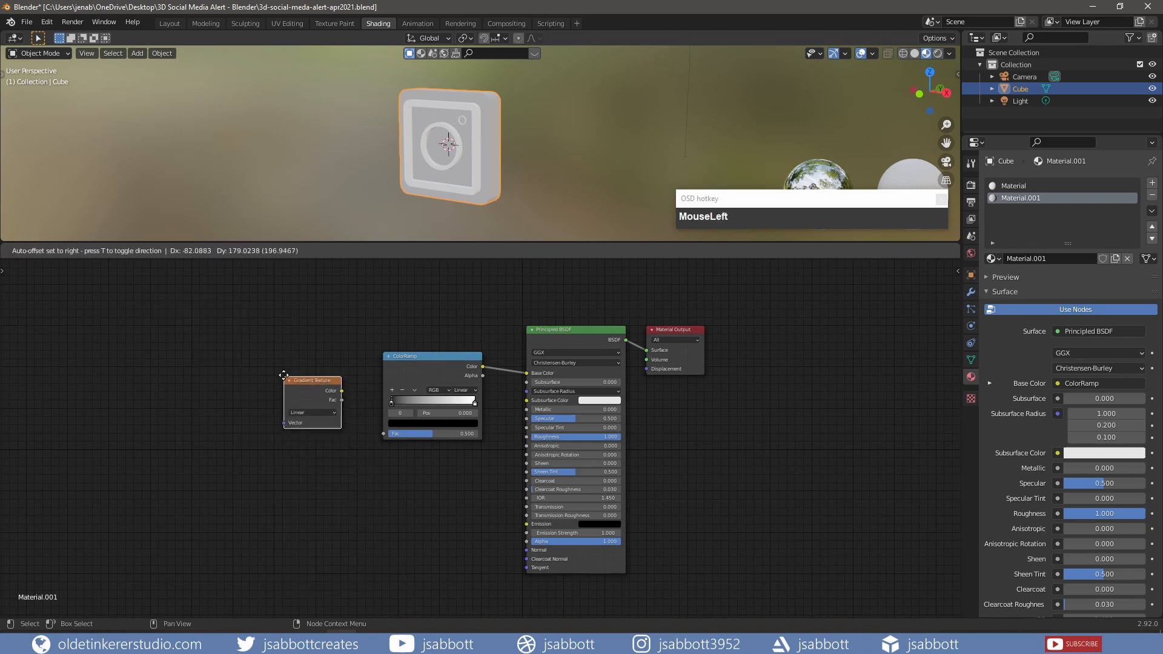
click(285, 370)
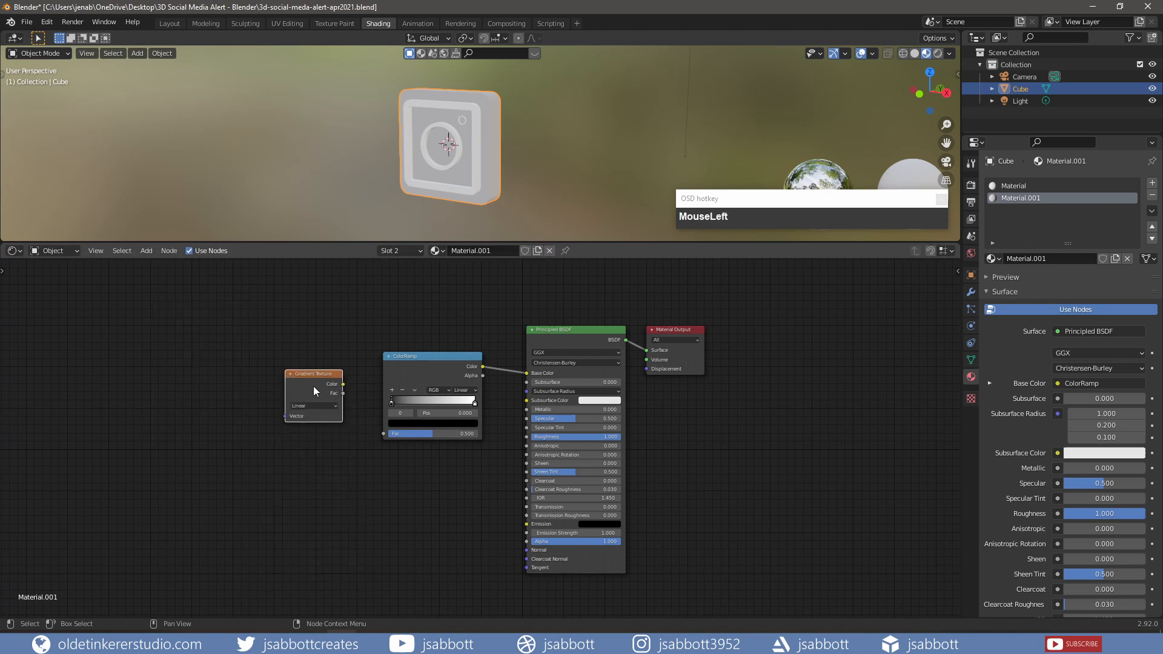
drag(344, 383, 383, 433)
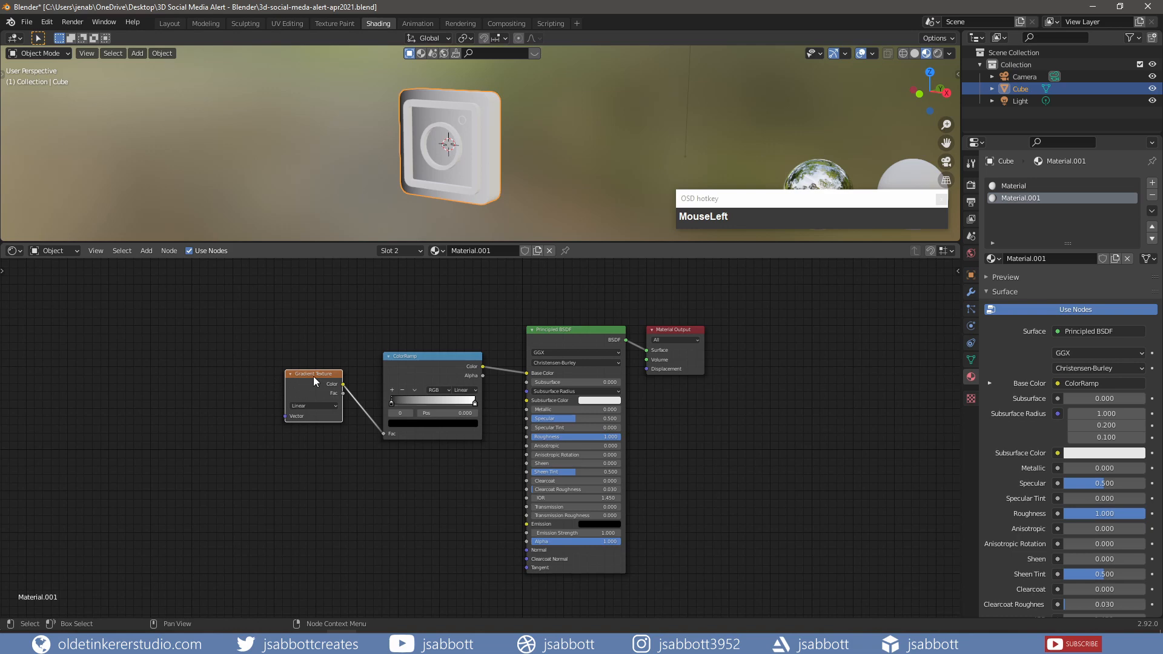
key(ctrl+t)
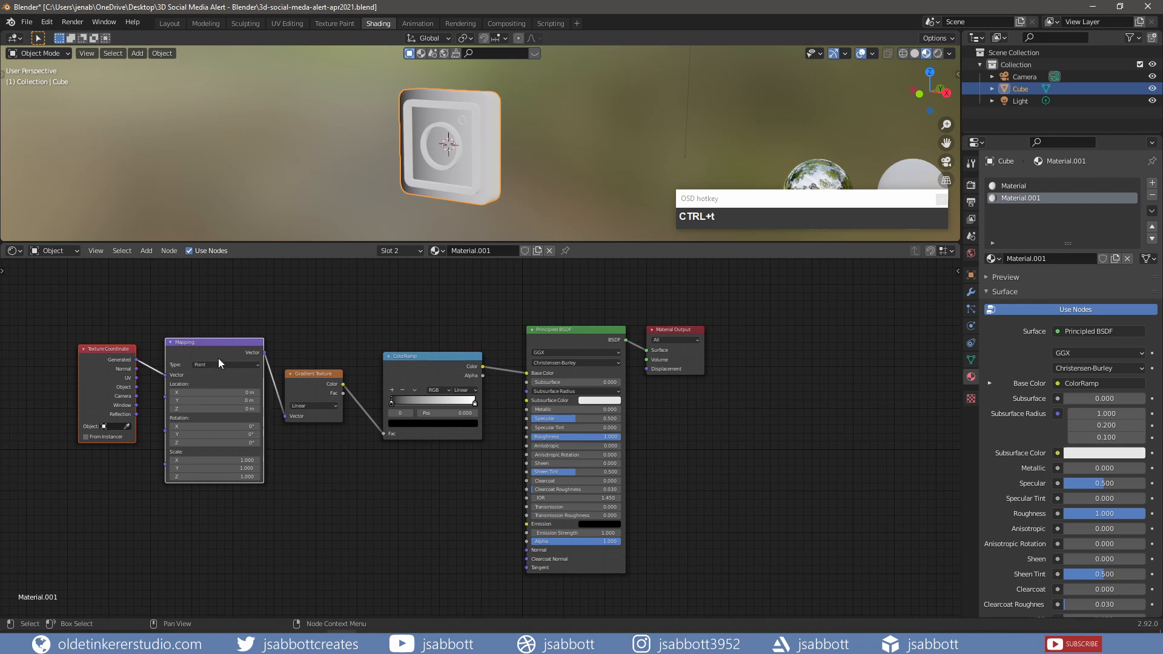
scroll(369, 512, up, 2)
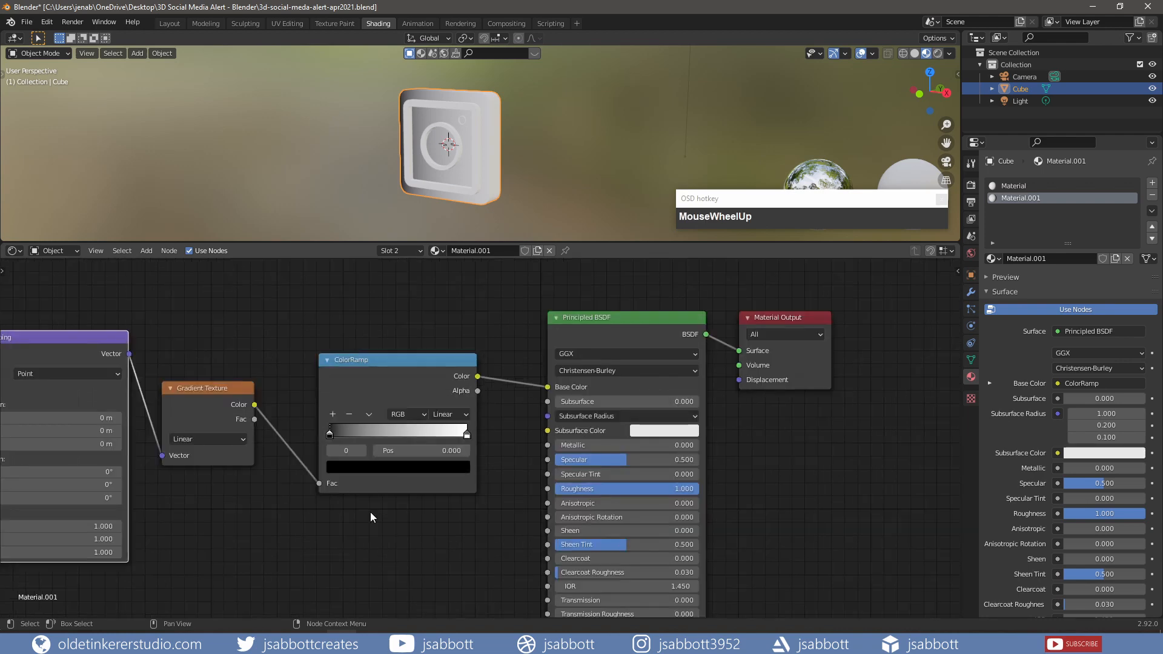
- Set the ColorRamp end stops to purple 7B50A8 and yellow CBB444
click(377, 467)
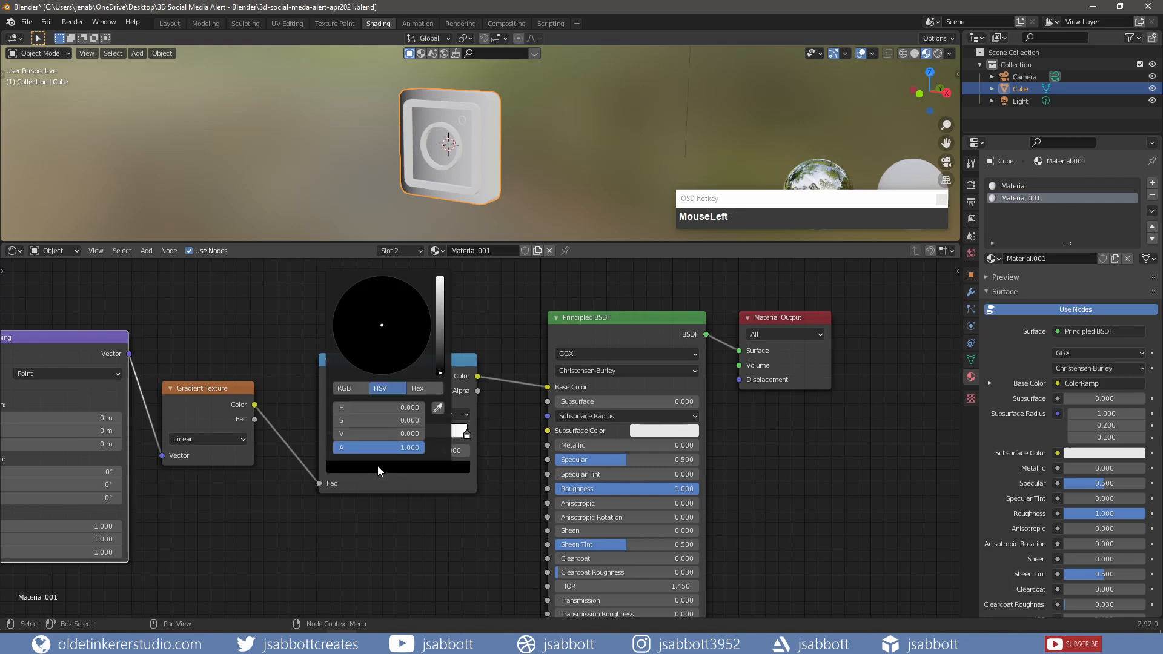
click(419, 389)
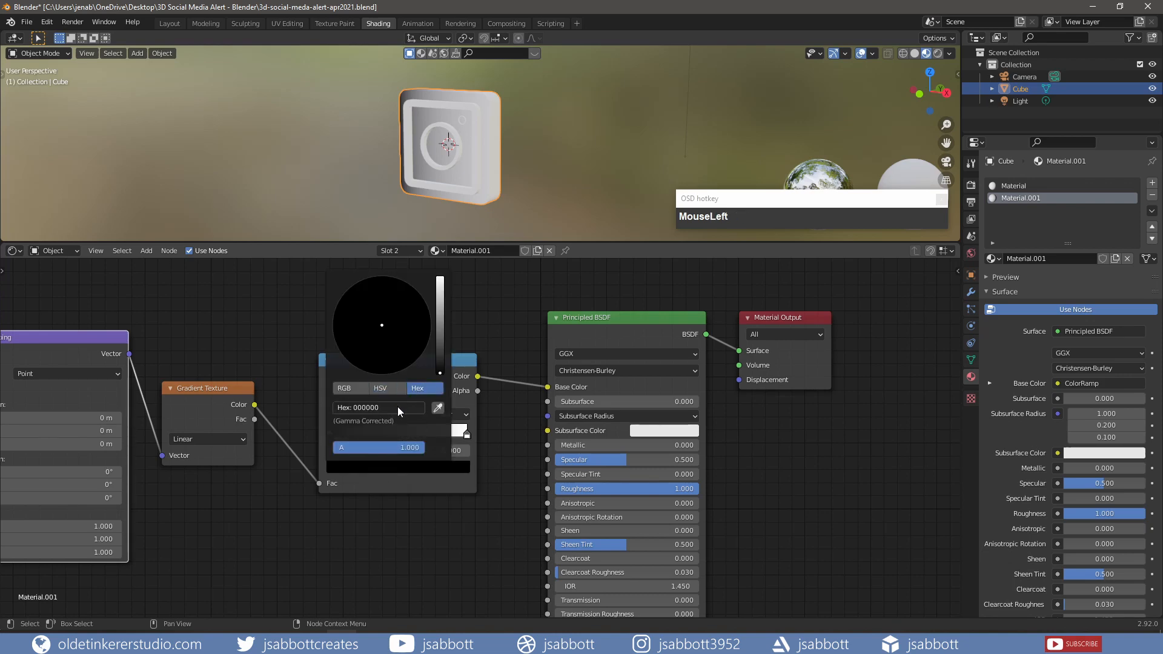
click(399, 407)
text(7)
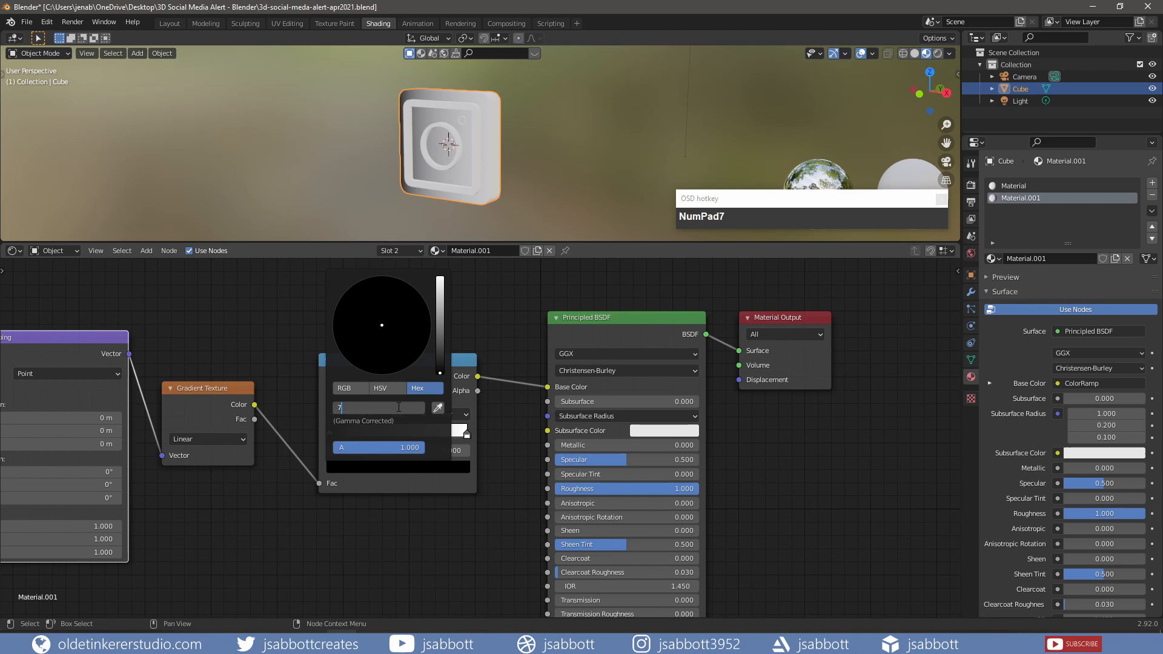
text(b50a8)
key(Return)
click(466, 435)
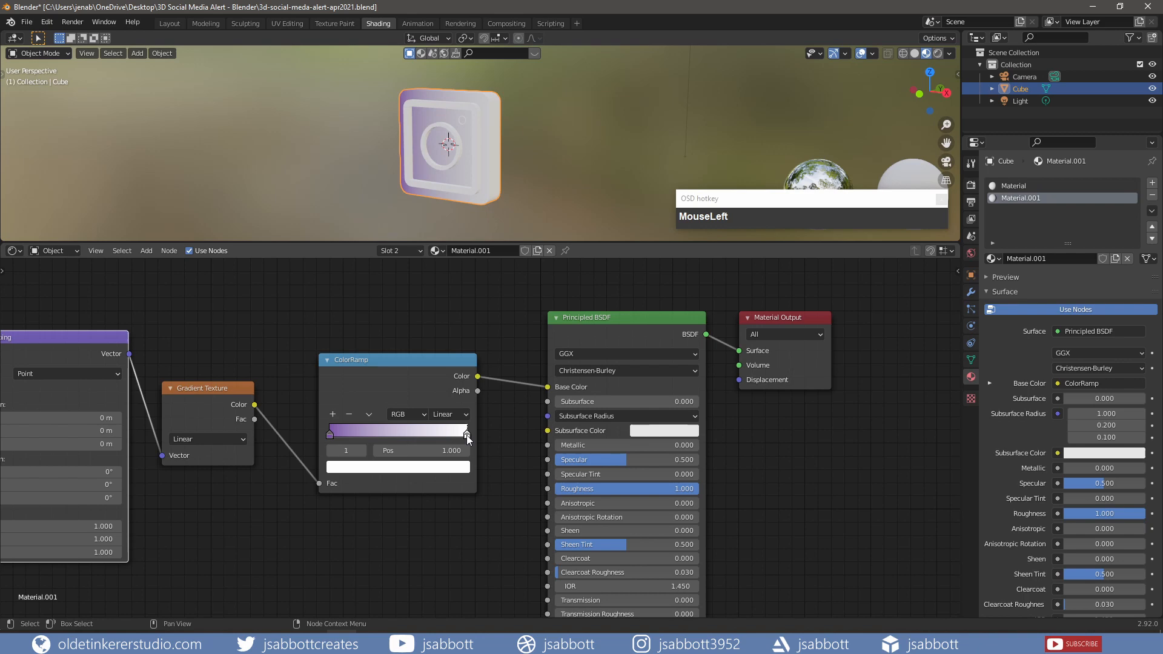
click(446, 470)
click(394, 407)
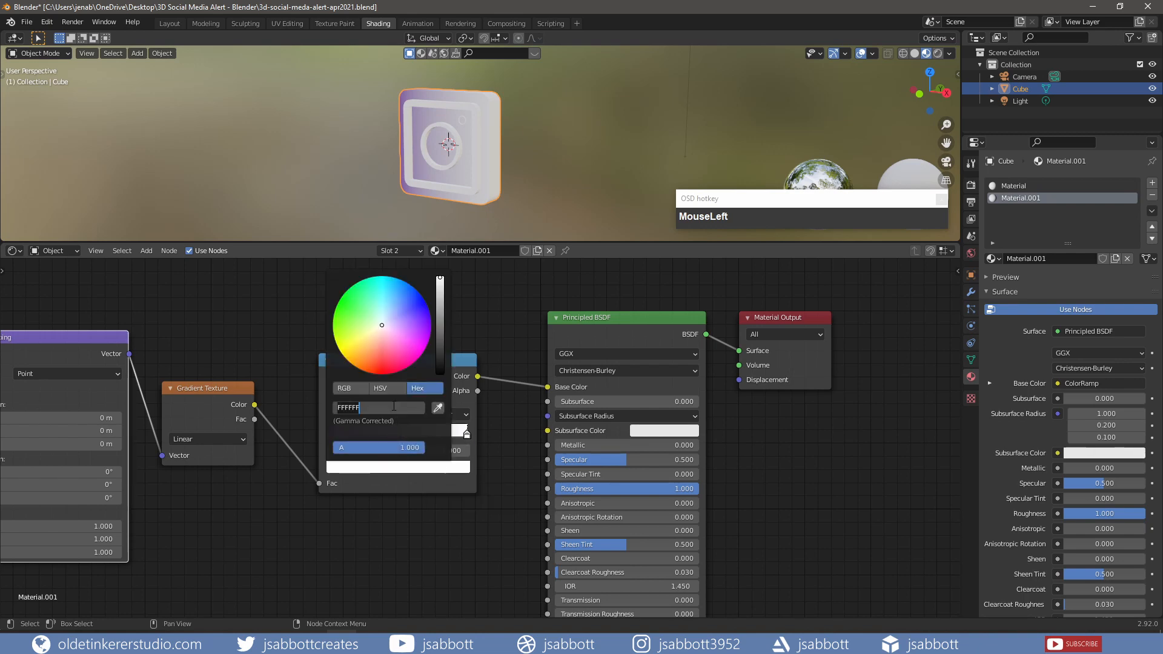
text(cbb444)
key(Return)
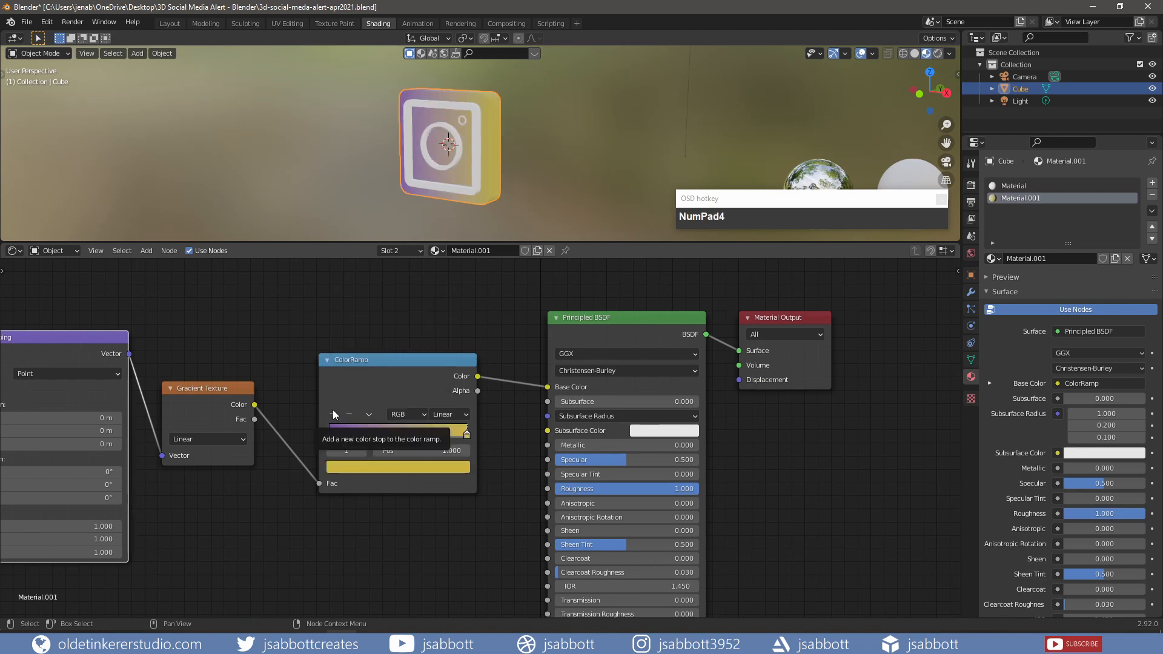
- Add a pink EB6490 middle stop and switch the Gradient Texture to Spherical
click(332, 412)
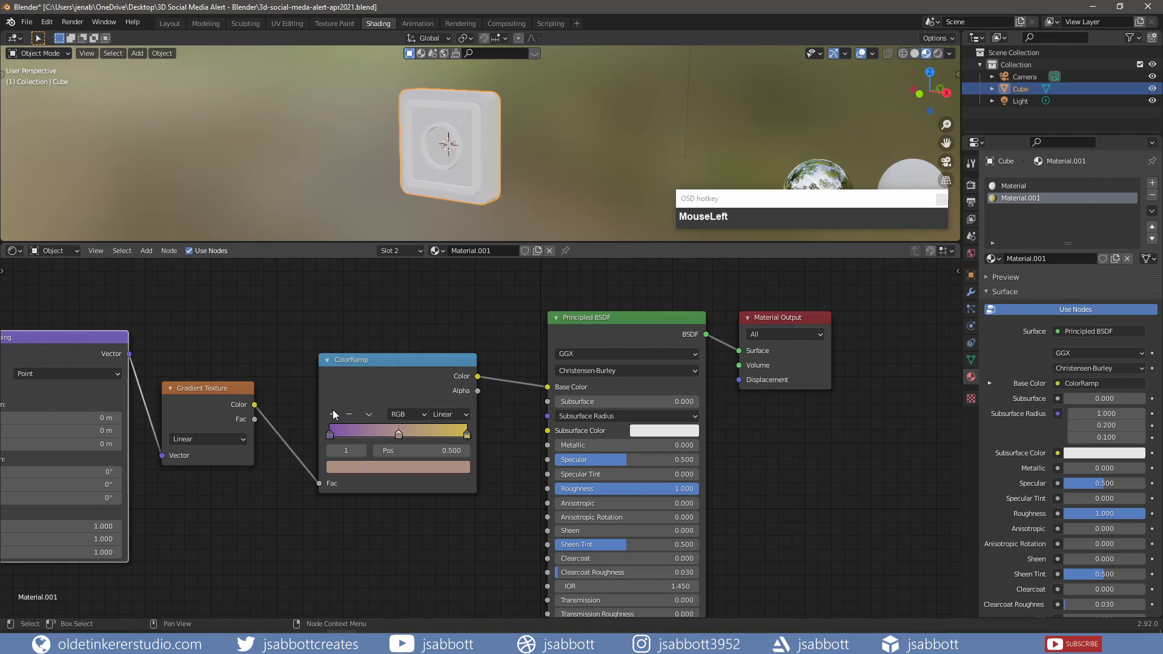
click(427, 467)
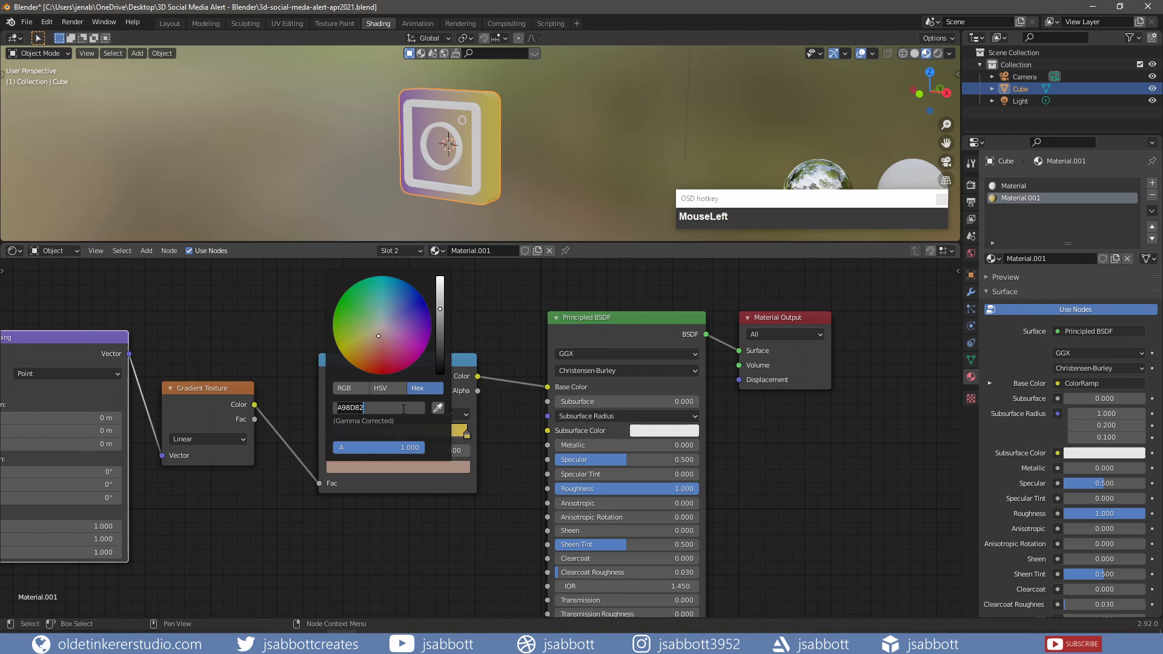
text(eb6490)
key(Return)
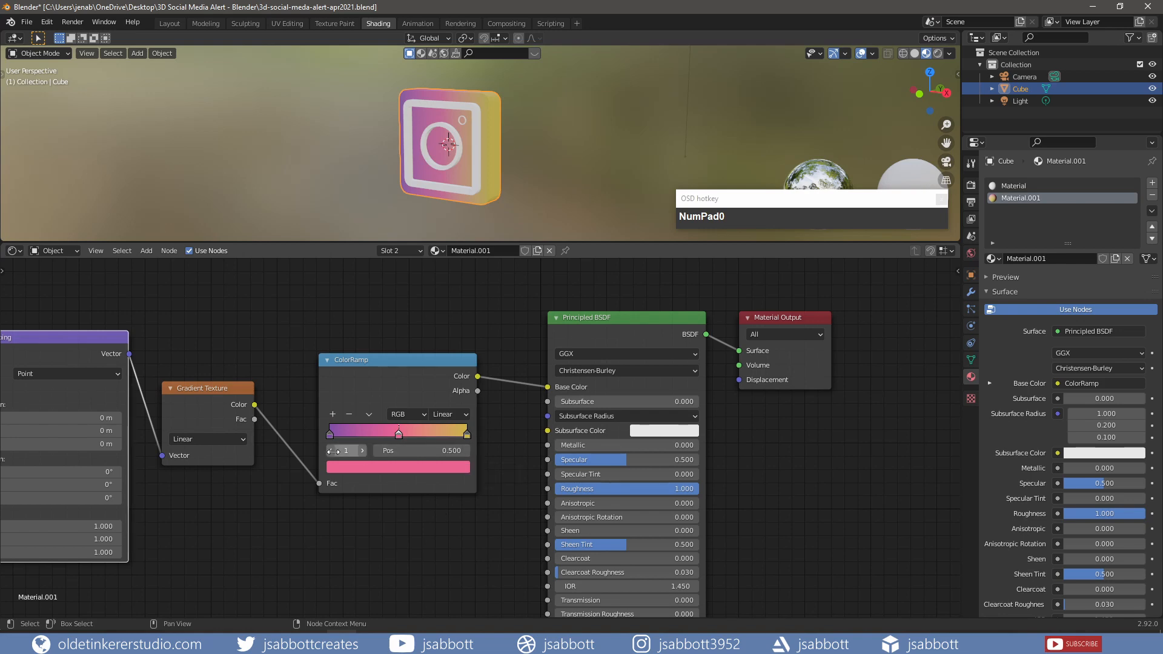
click(244, 441)
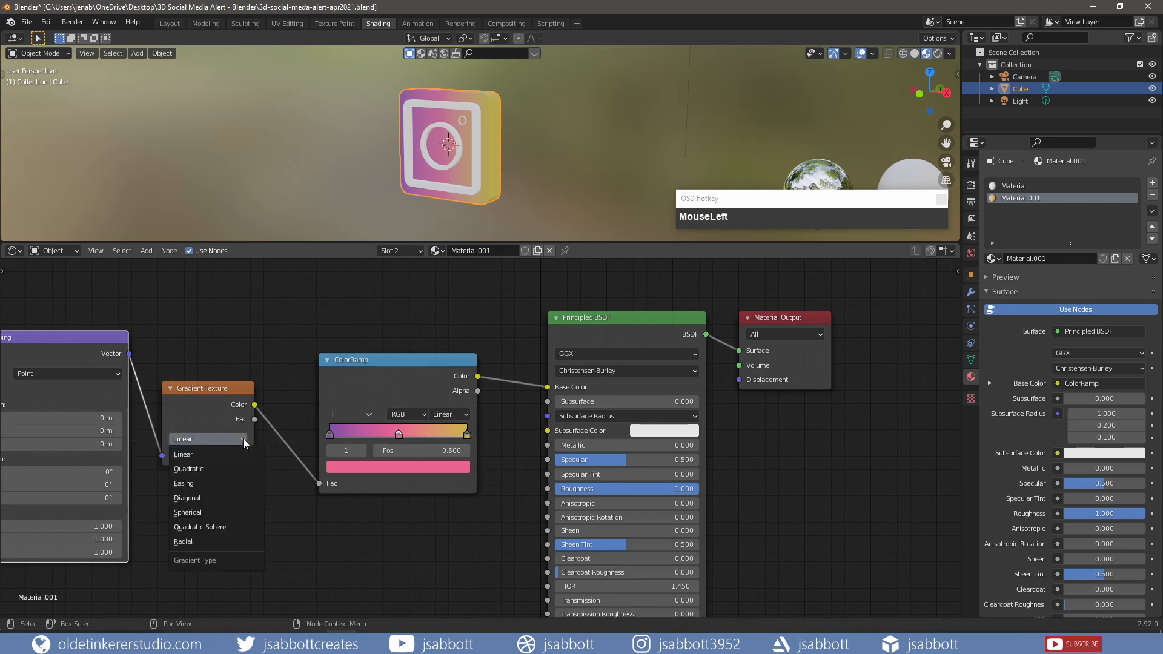
click(226, 513)
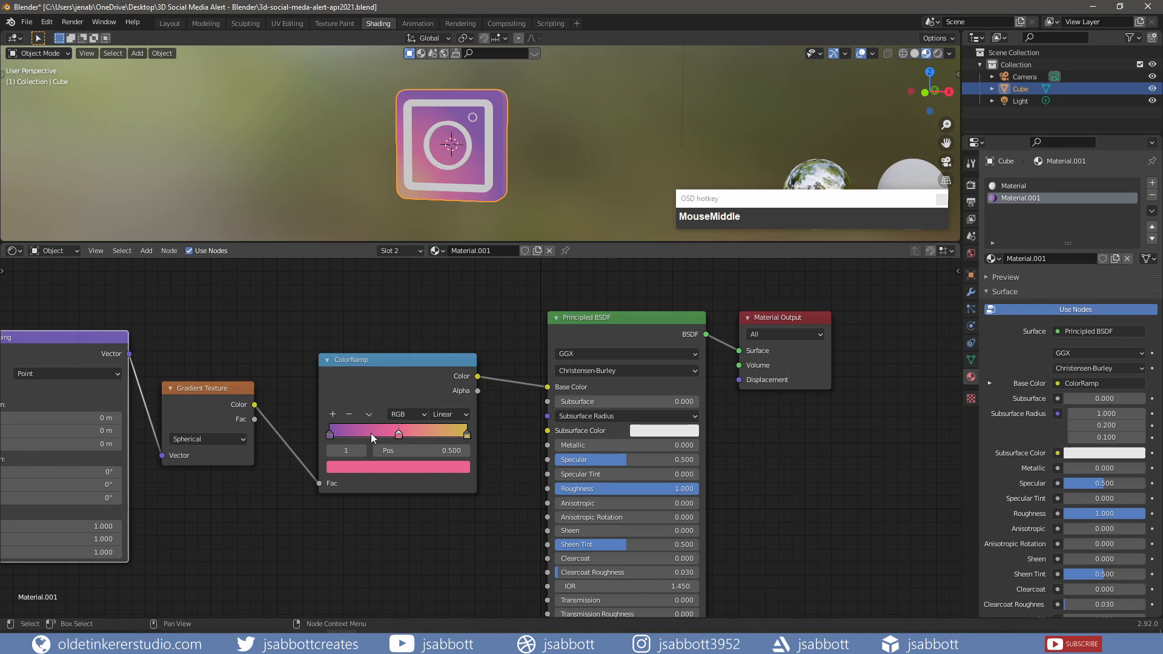
click(398, 438)
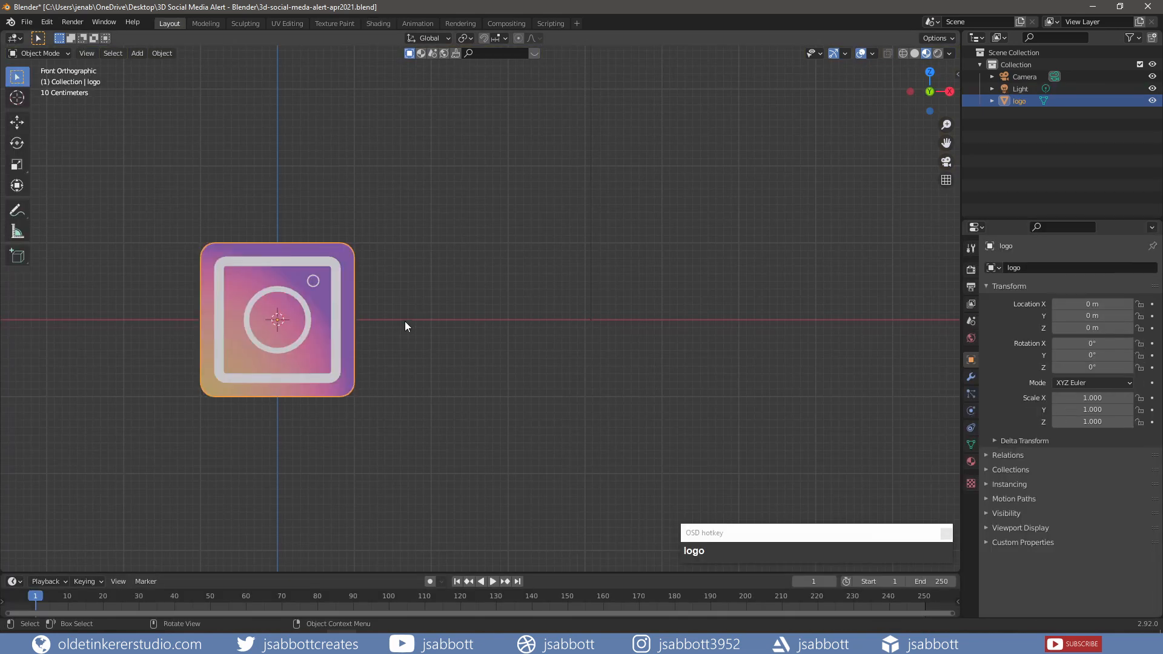
- Add a cube right of the logo and scale it into a flat bar (2.234, 0.122, 0.593)
key(shift)
key(shift+a)
mouse_move(405, 321)
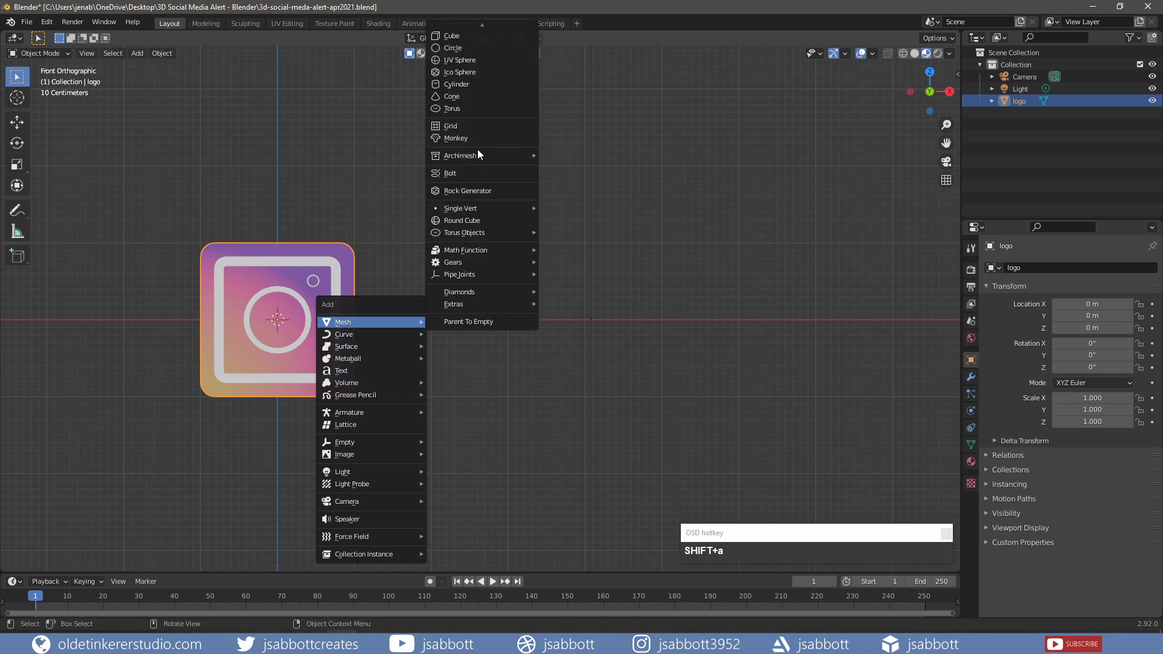
click(481, 39)
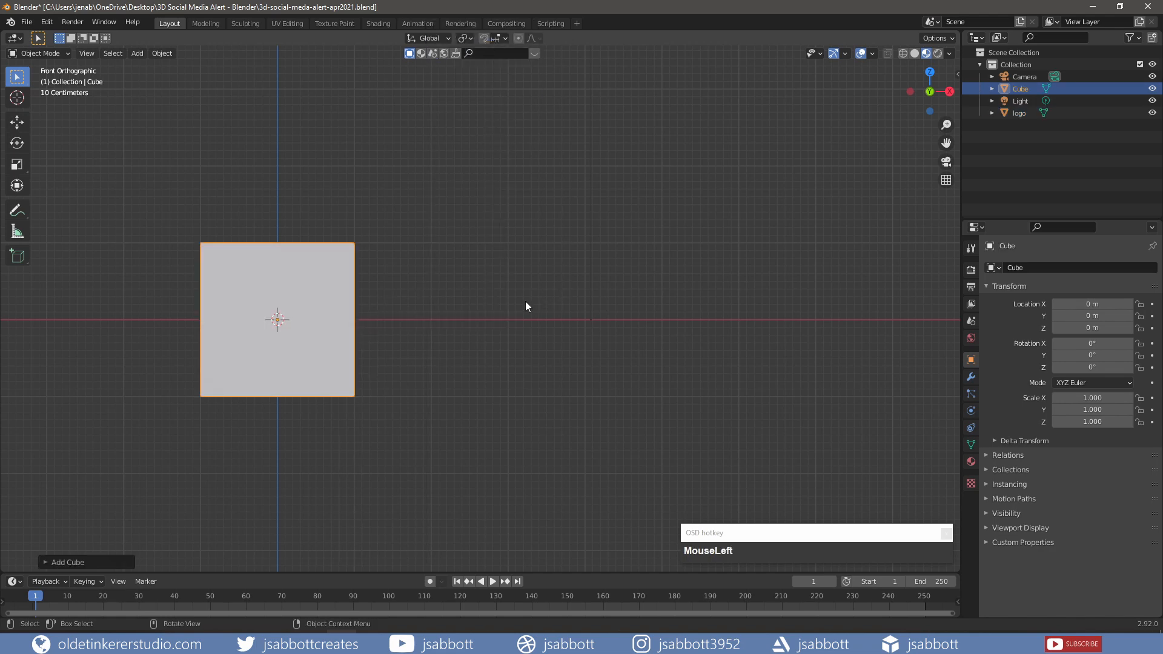
key(g)
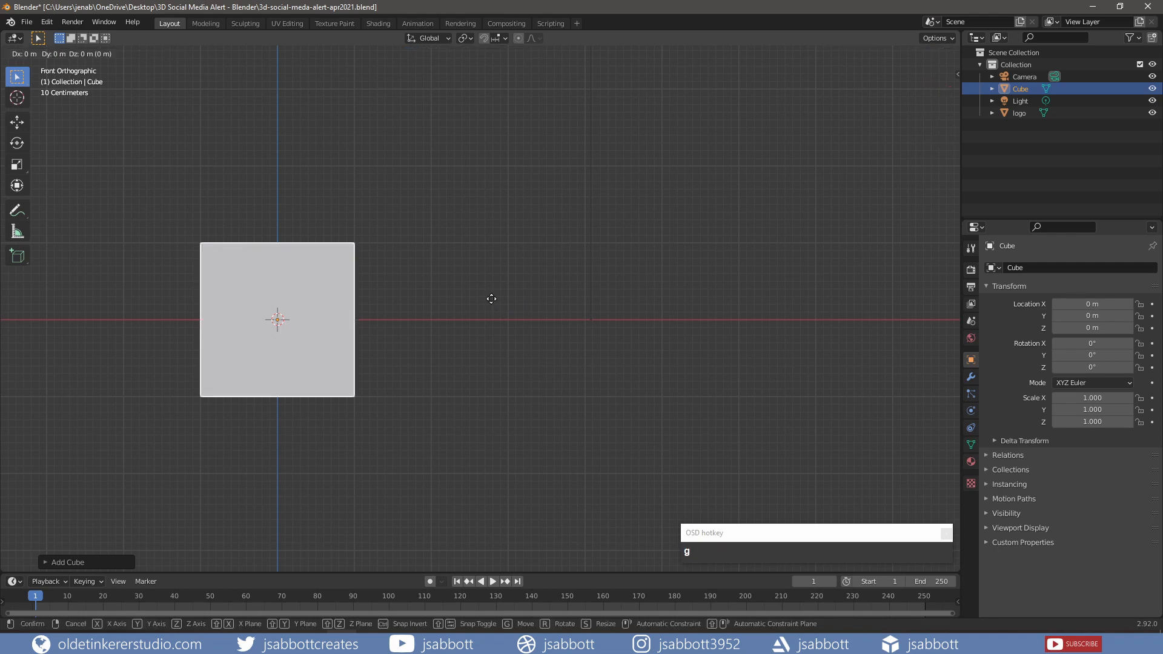
click(795, 283)
key(s)
key(z)
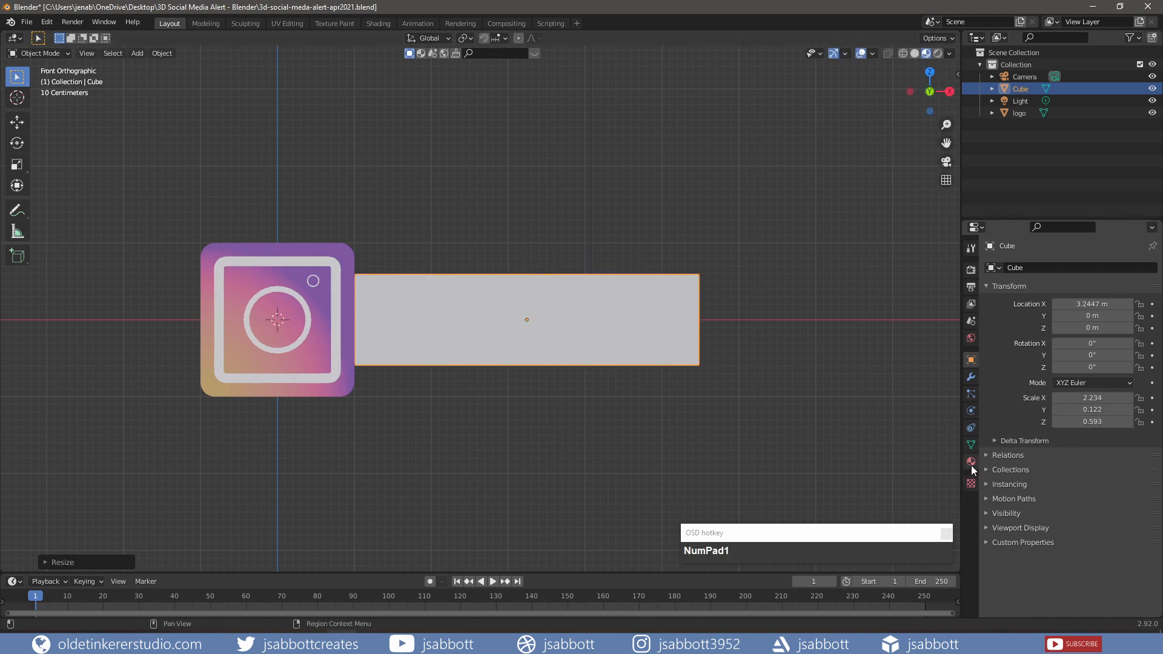
click(971, 464)
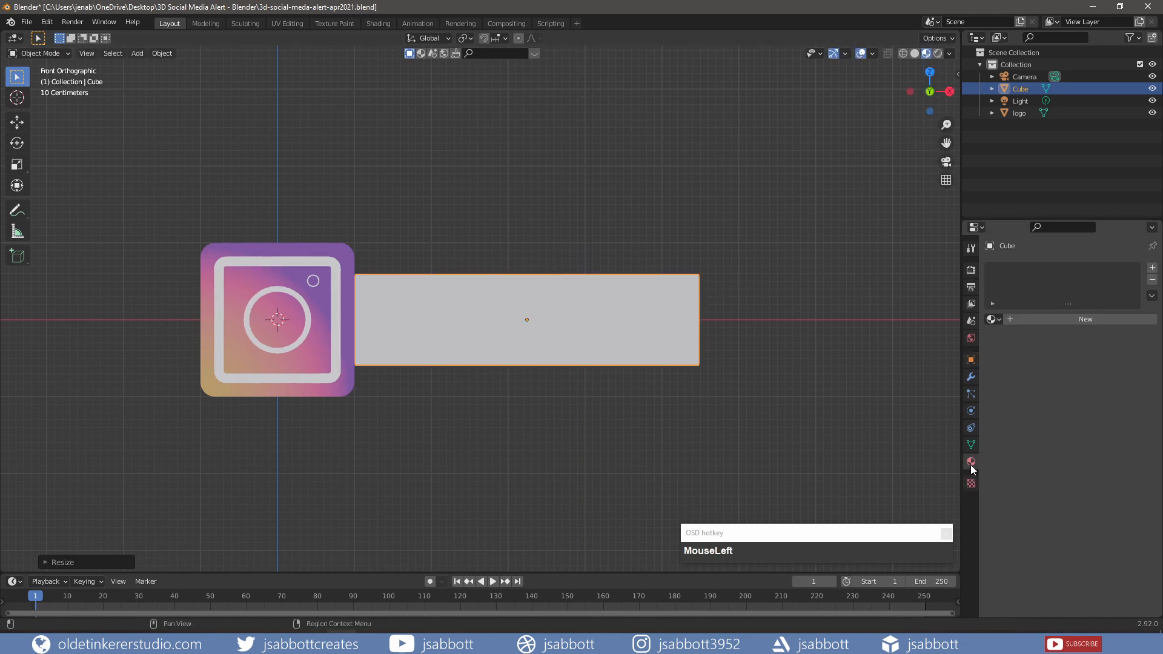
- Create Material.002 for the bar with purple base colour 7B50A8 and roughness 1.000, then deselect it
click(1047, 321)
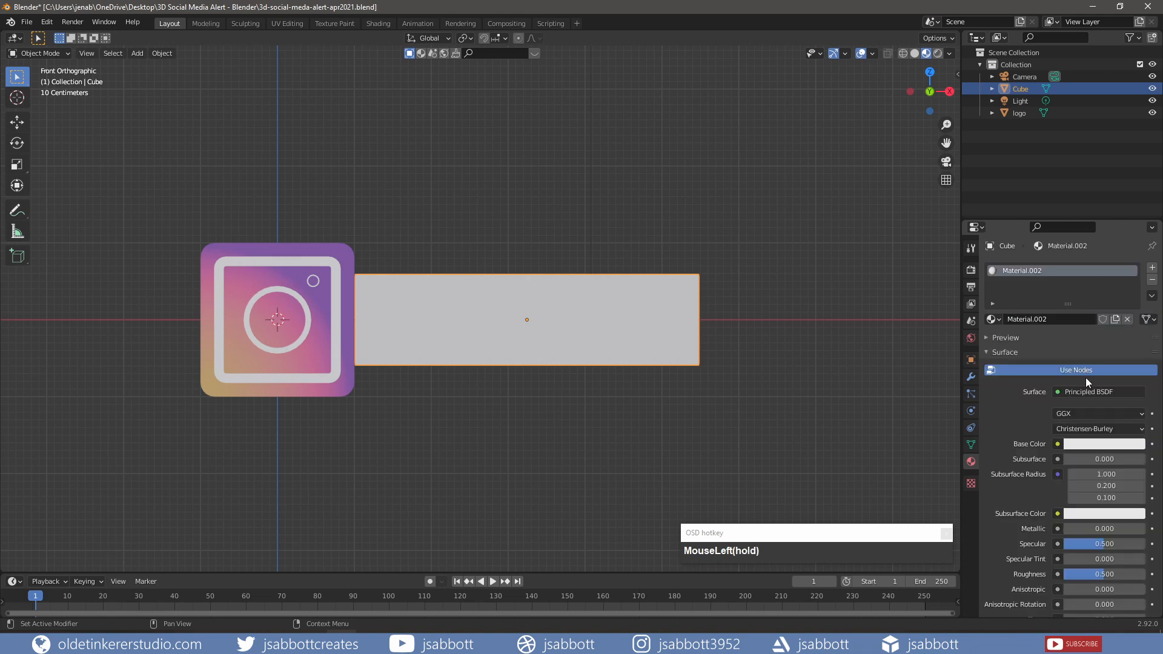
click(1099, 445)
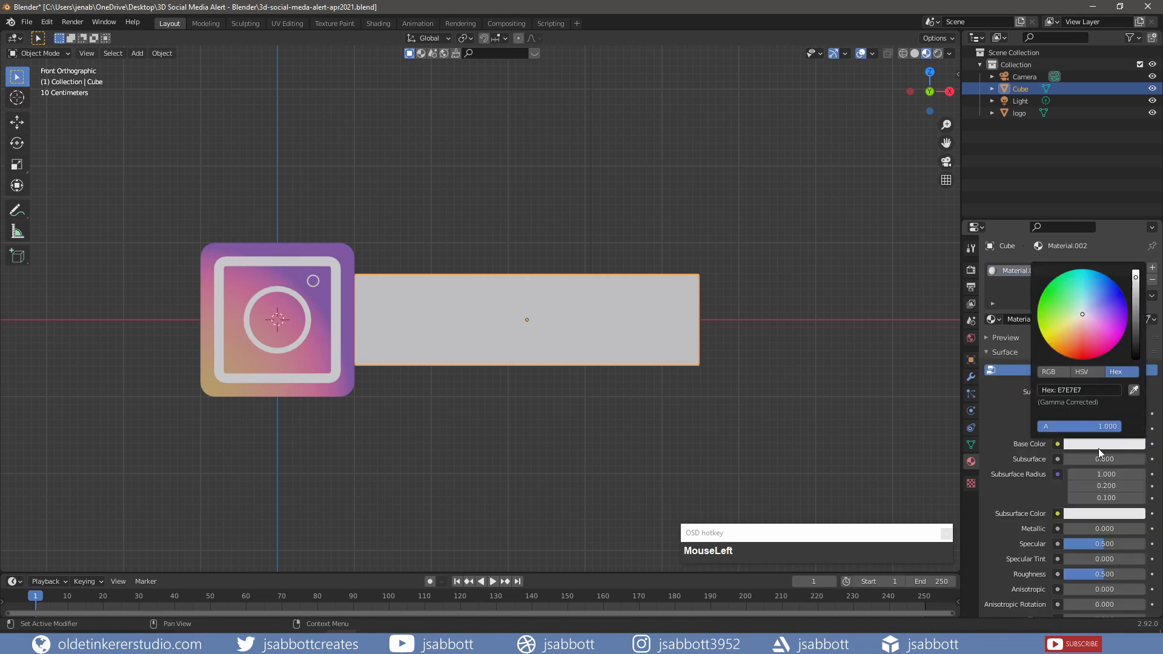
click(1087, 391)
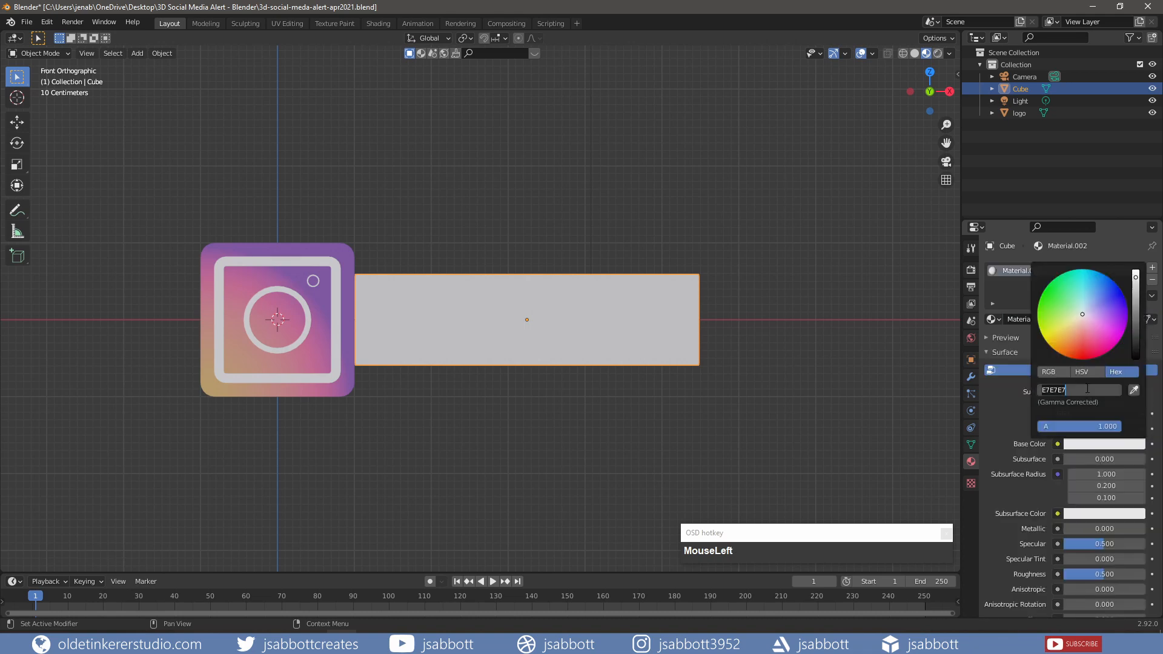
text(7b50a8)
key(Return)
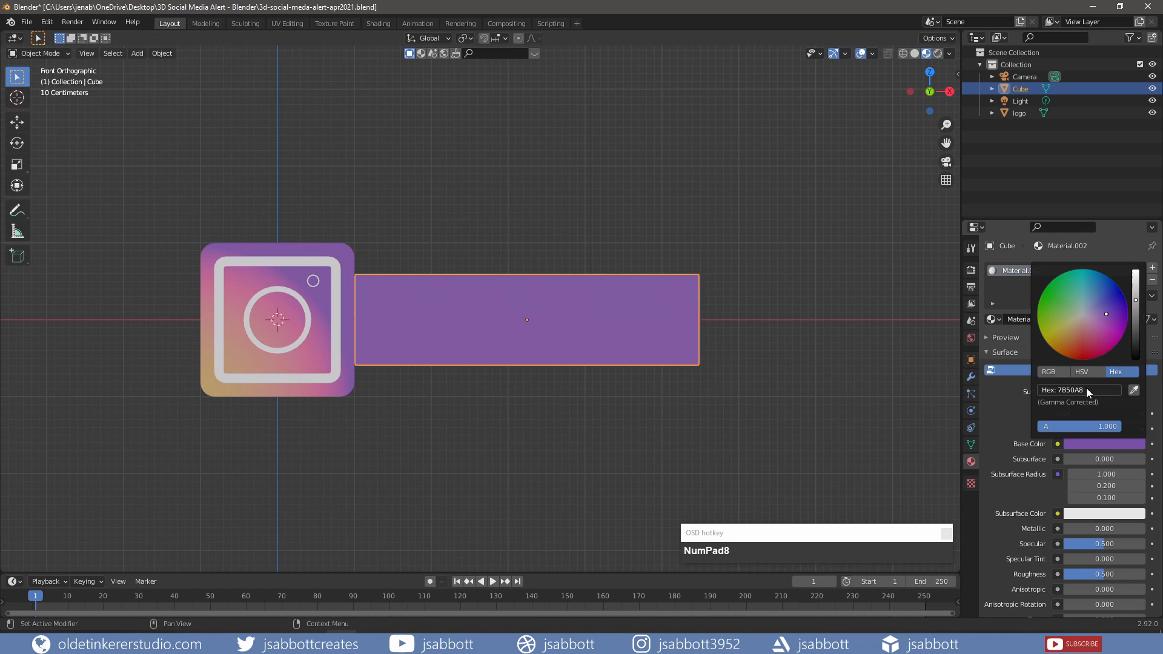
drag(1103, 574, 1120, 563)
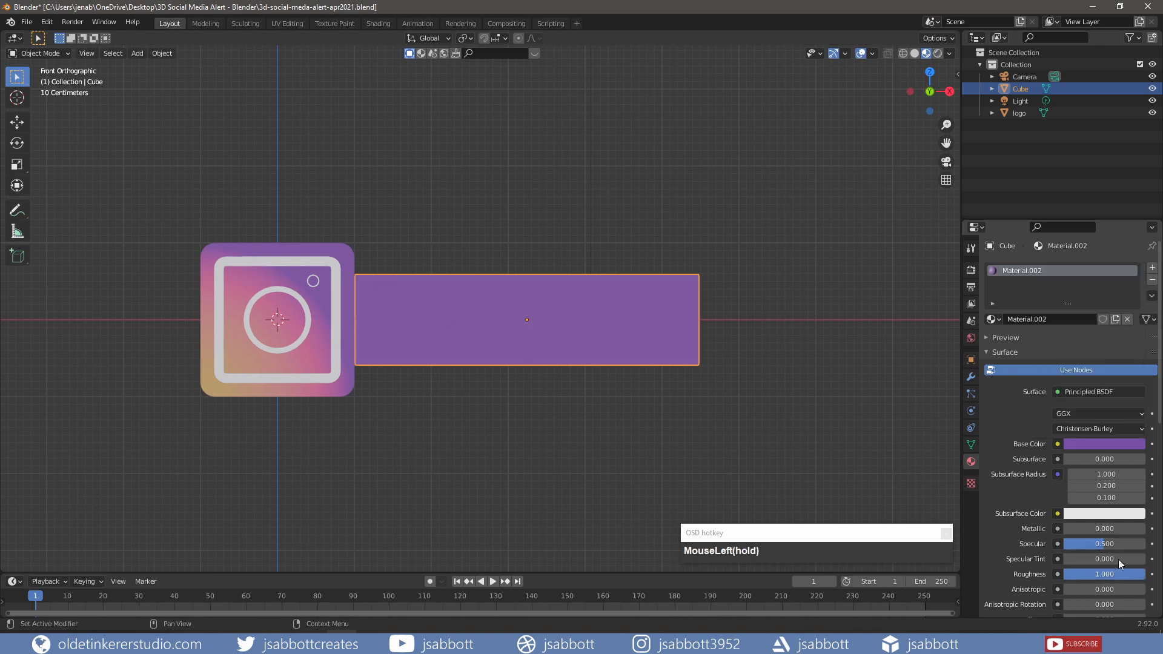
click(743, 457)
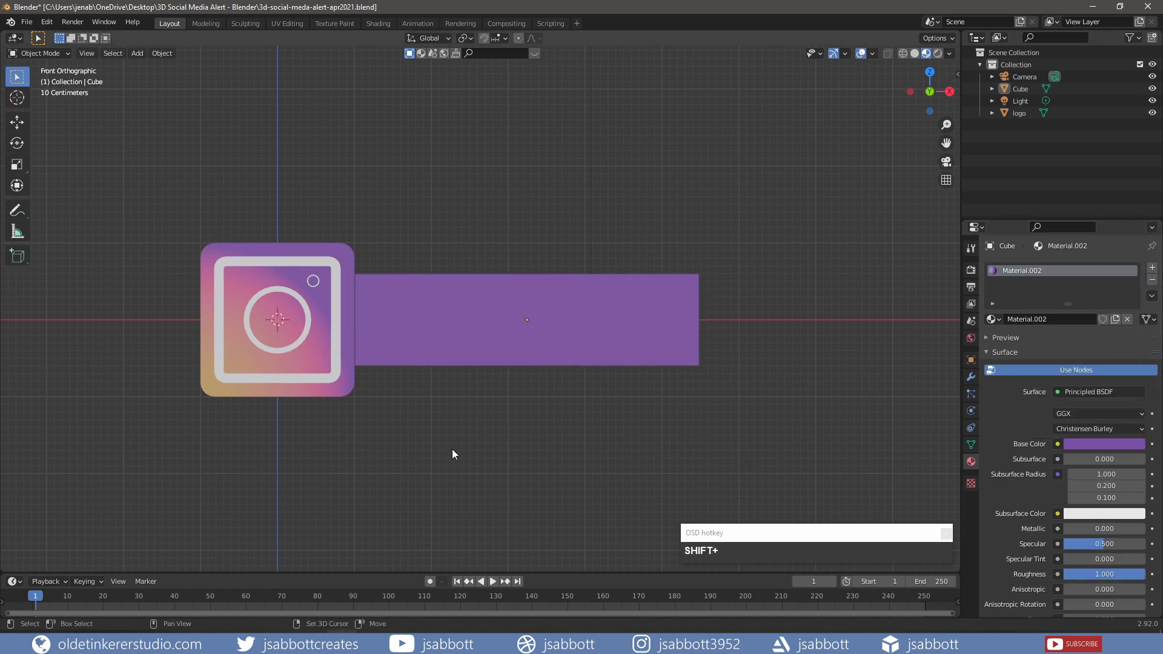
key(shift+a)
- Add a text object and rotate it 90° about X so it stands upright facing front
mouse_move(452, 452)
click(445, 432)
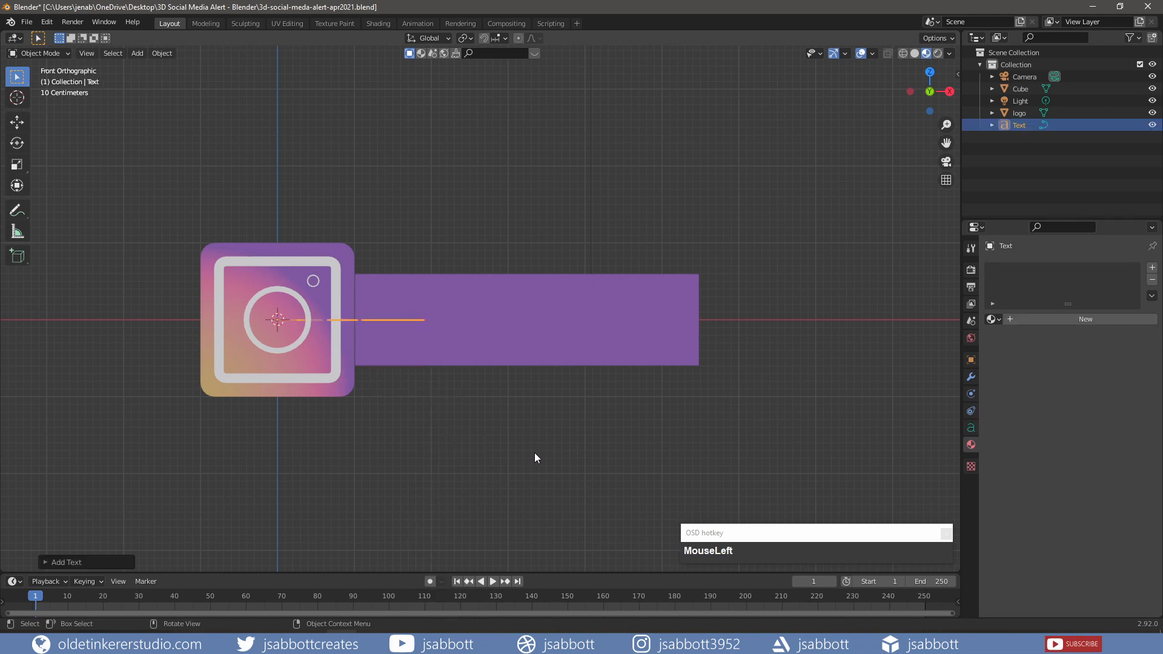
key(r)
key(x)
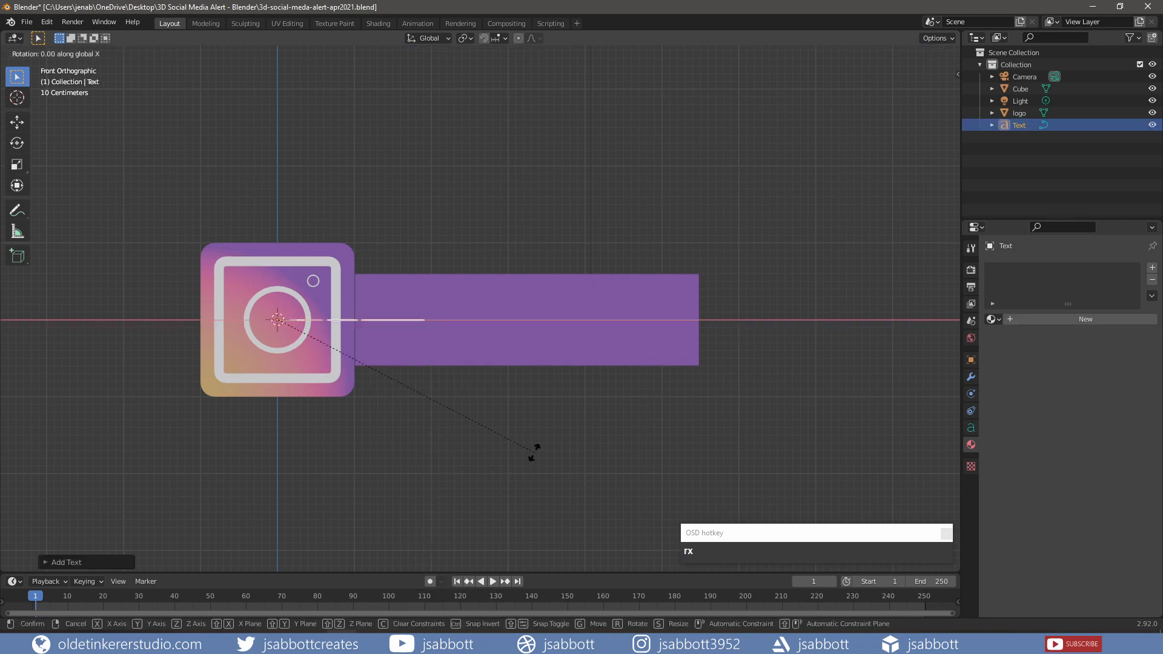
key(KP_9)
key(KP_0)
click(534, 453)
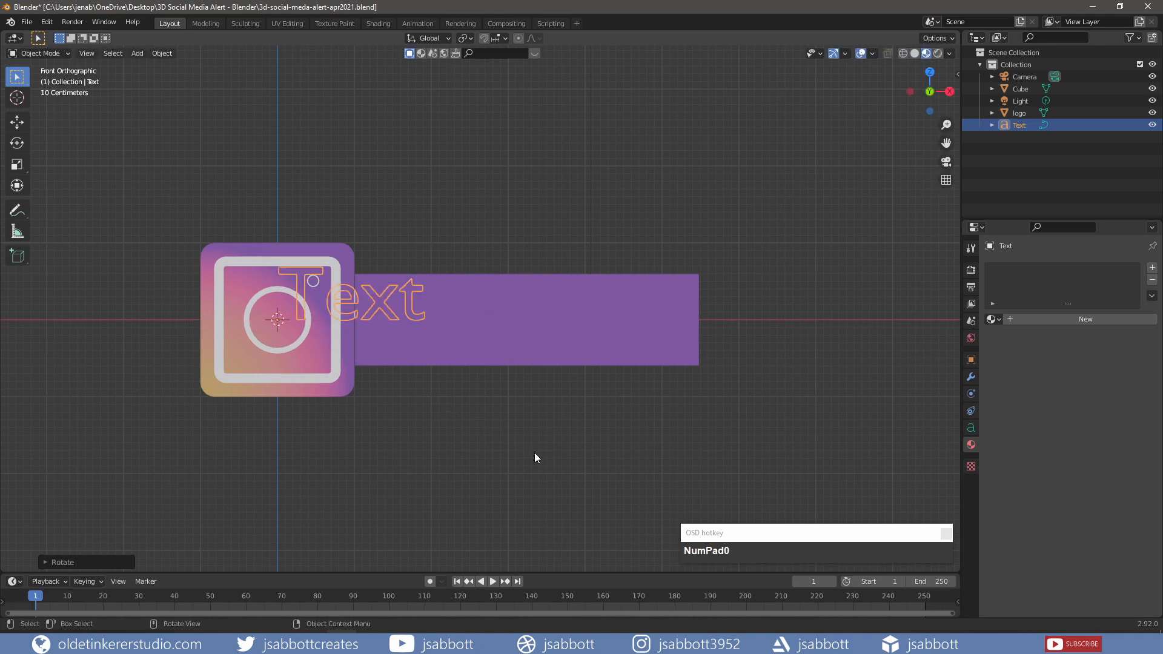
- Replace the default word 'Text' with the creator's Instagram handle and return to Object Mode
key(Tab)
key(BackSpace)
key(BackSpace)
key(BackSpace)
key(BackSpace)
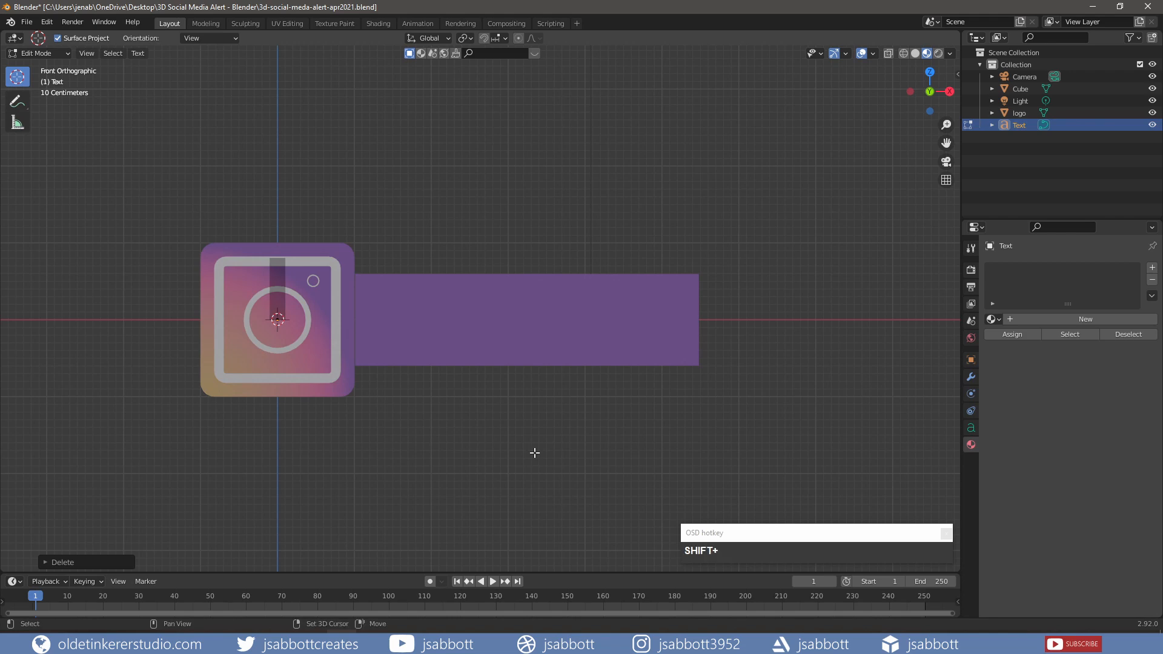
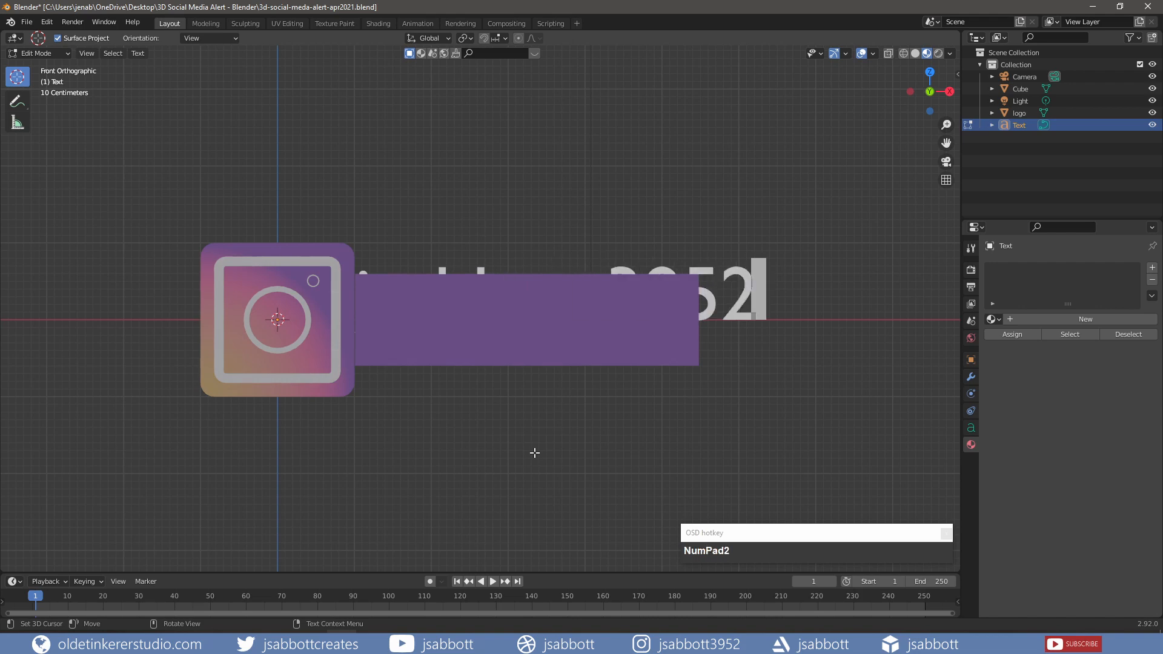
key(Tab)
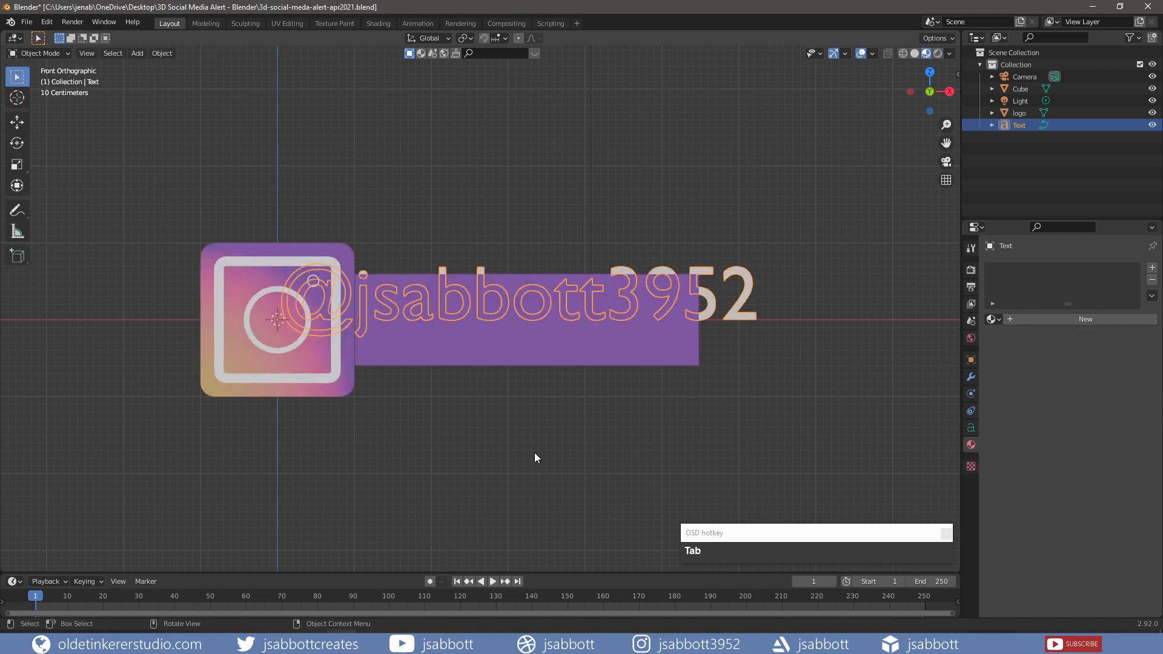
- Give the username text a 0.1 m extrude and a 0.01 m bevel depth in its Geometry settings
click(971, 429)
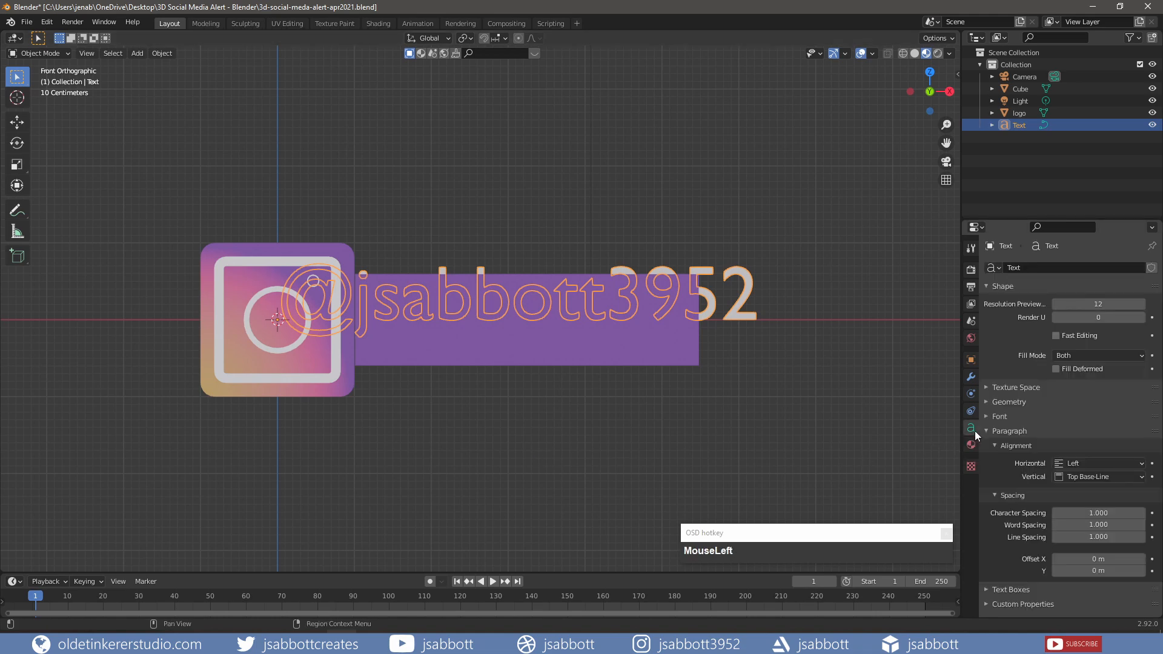
click(987, 415)
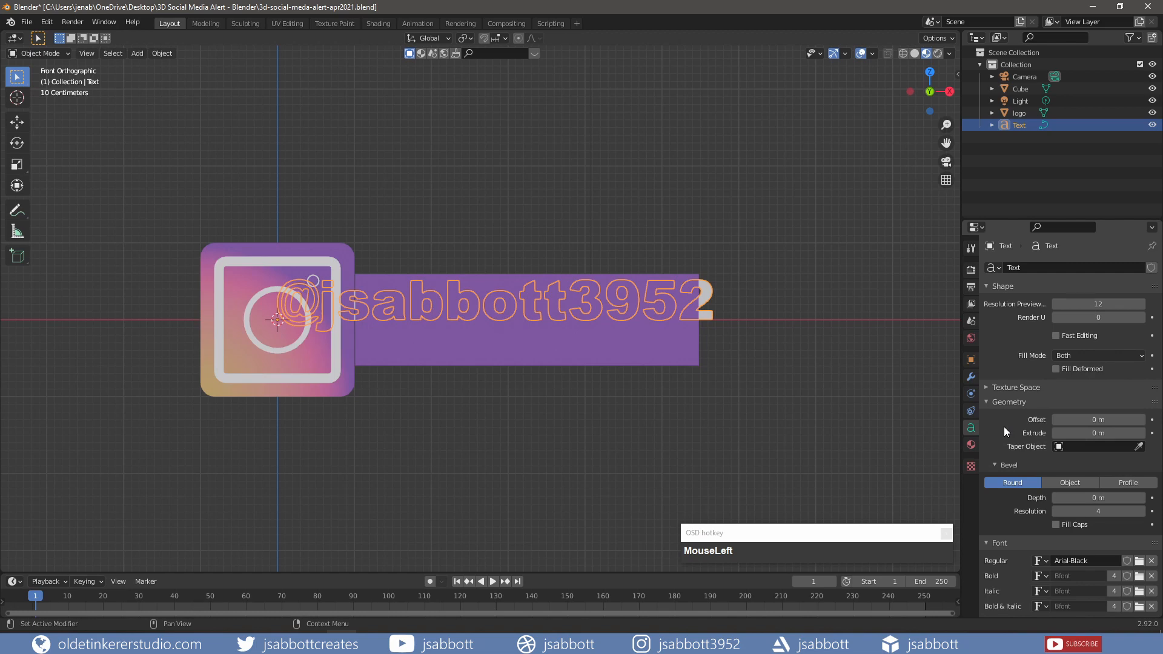
click(1095, 434)
text(.1)
key(Return)
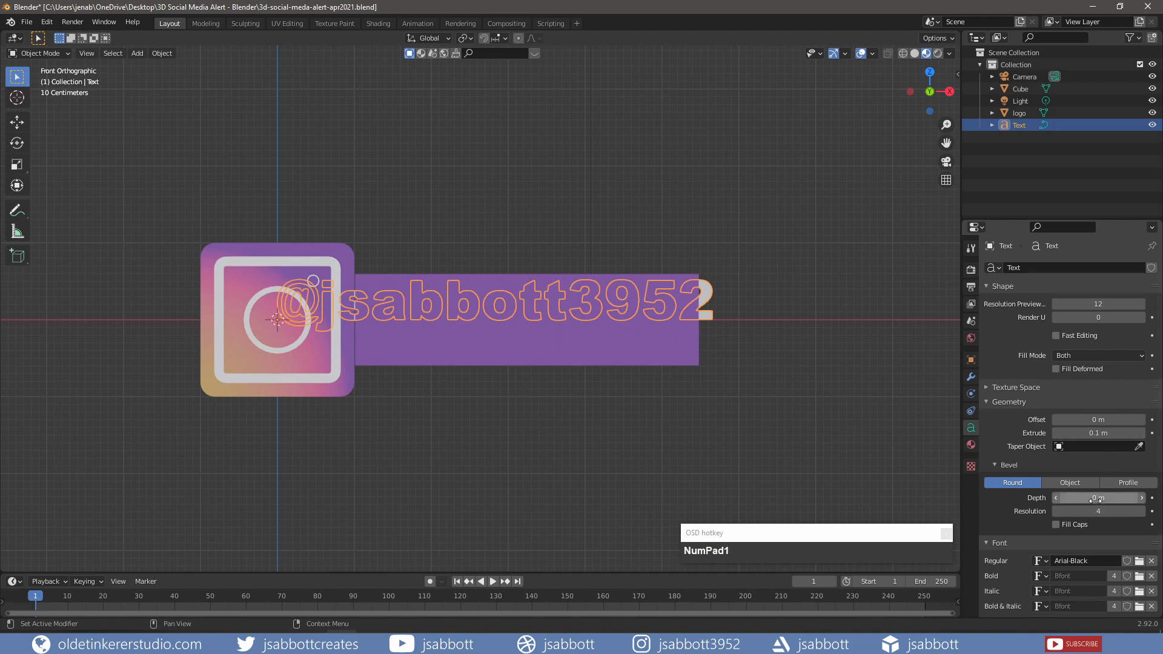
click(1096, 498)
text(.01)
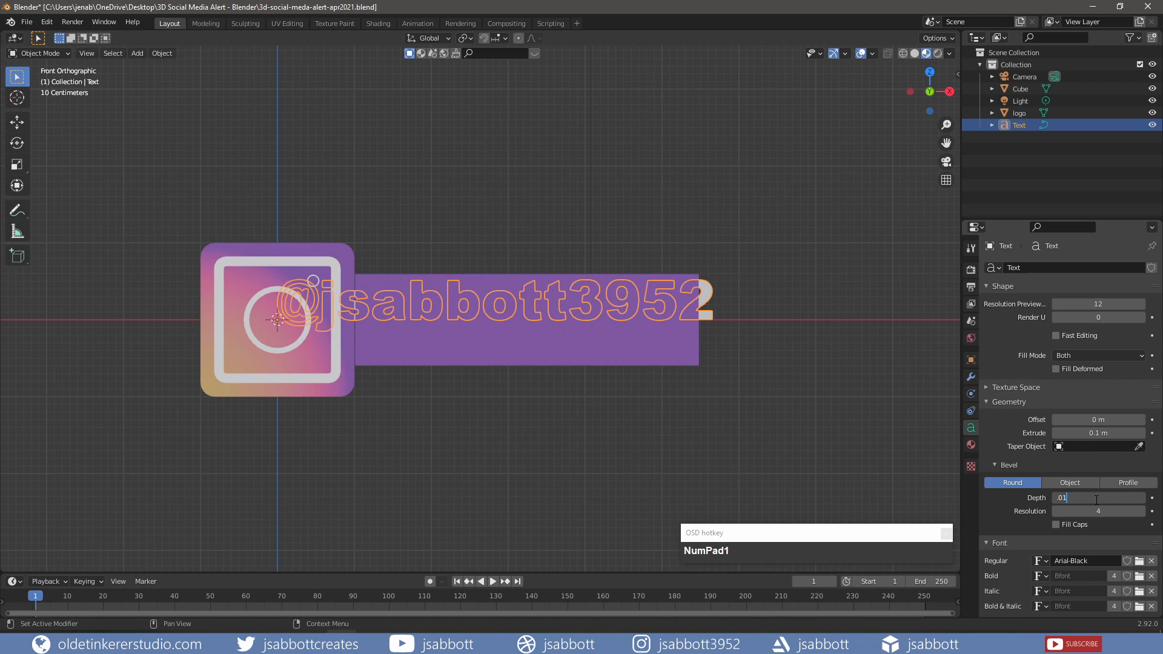
key(Return)
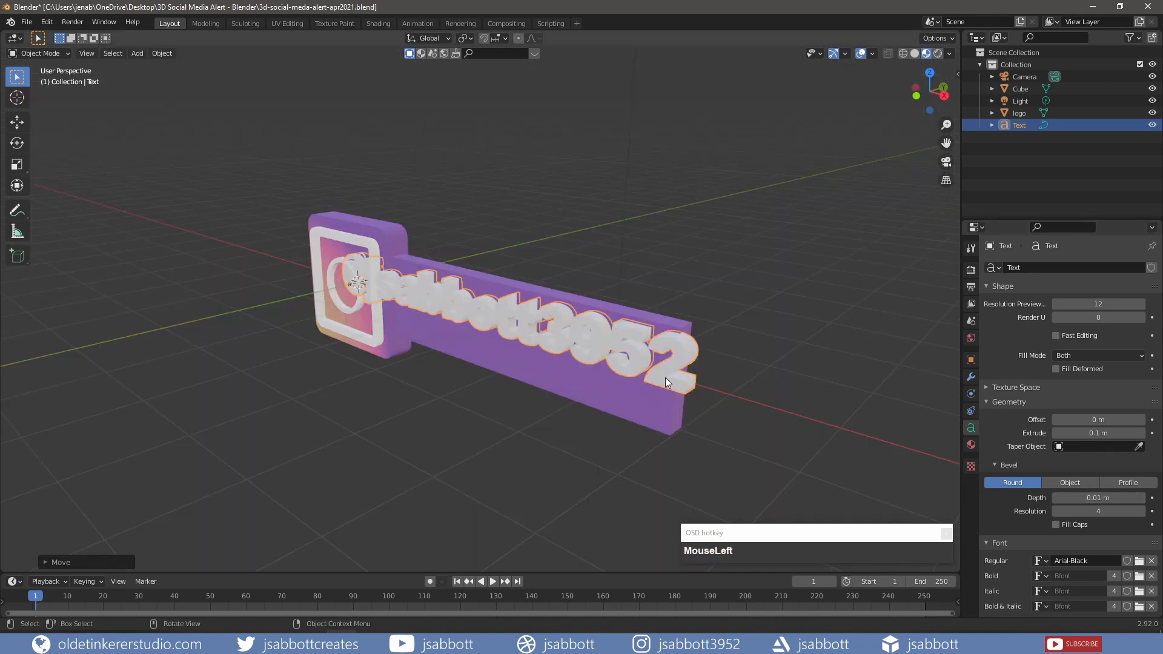
- Convert the username text to a mesh, switch to front view, and start scaling it down
right_click(665, 377)
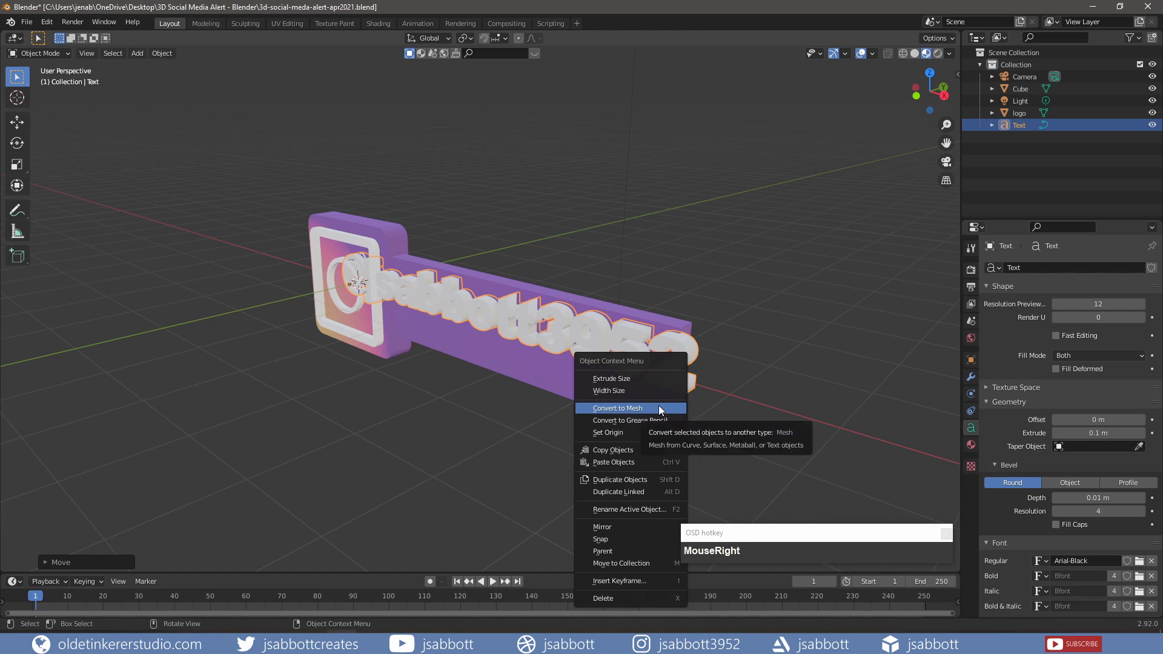
click(659, 405)
key(KP_1)
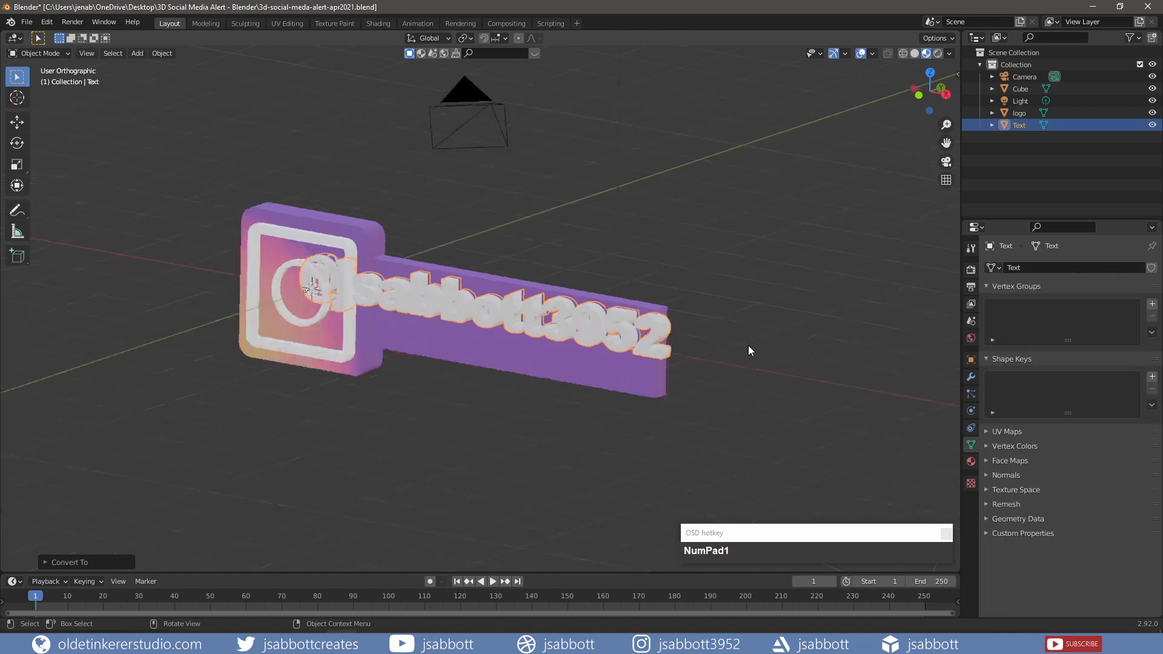
key(s)
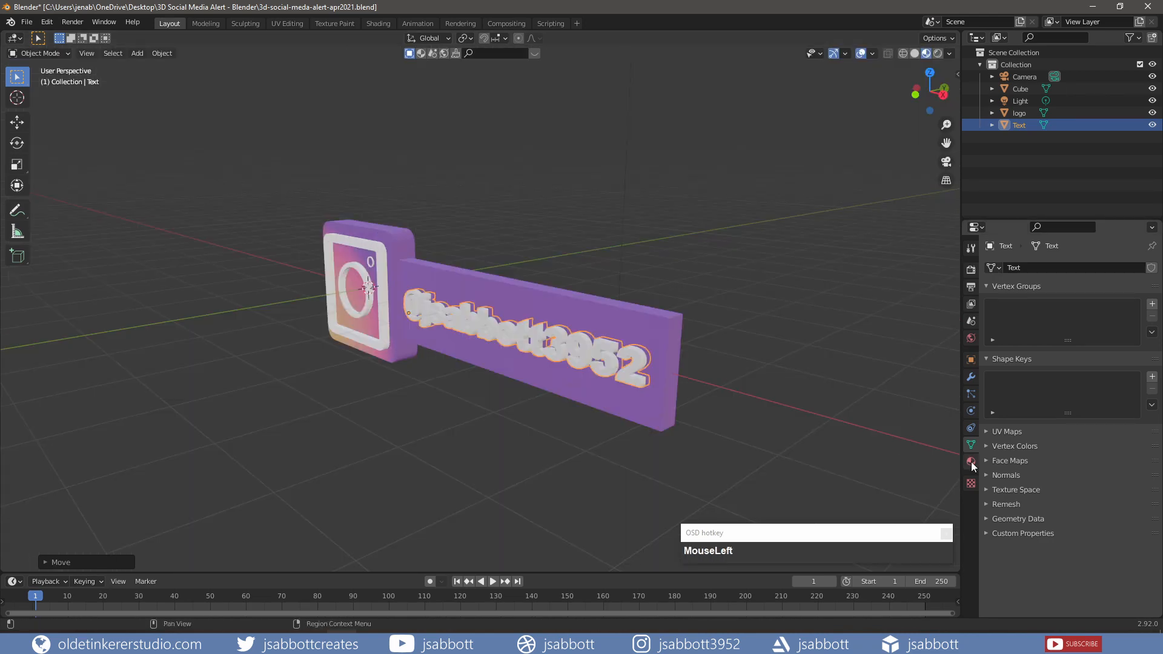
- Give the text a new white Material.003 with roughness 1.000, and add the Cube bar to the selection
click(971, 462)
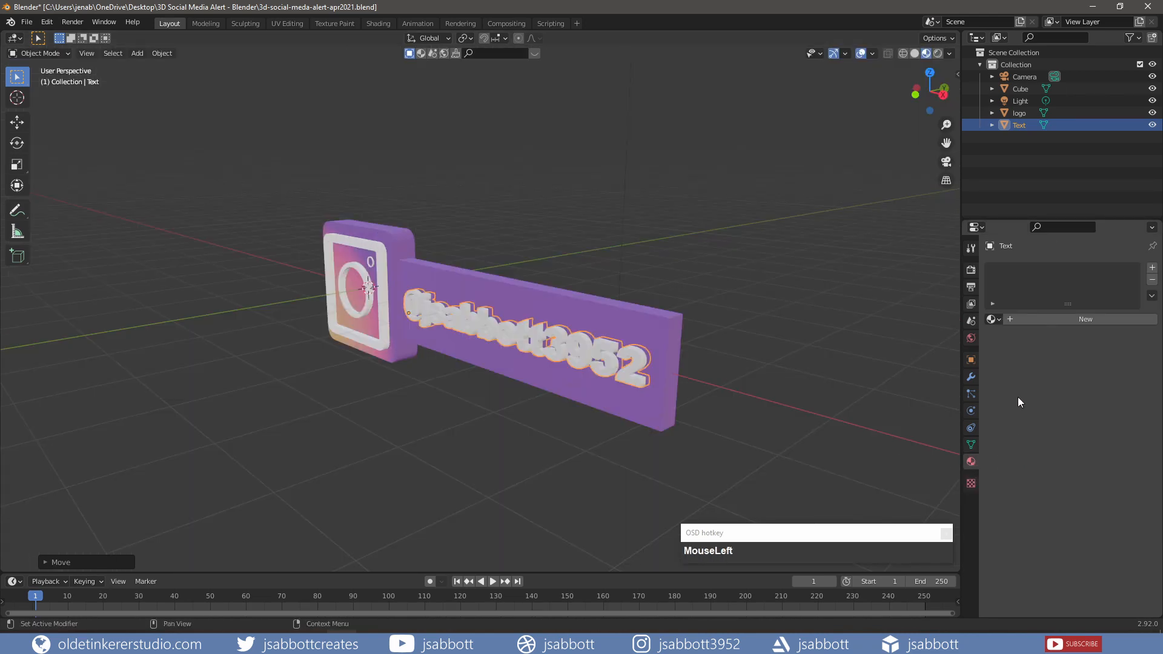
click(1065, 321)
drag(1100, 446, 1135, 278)
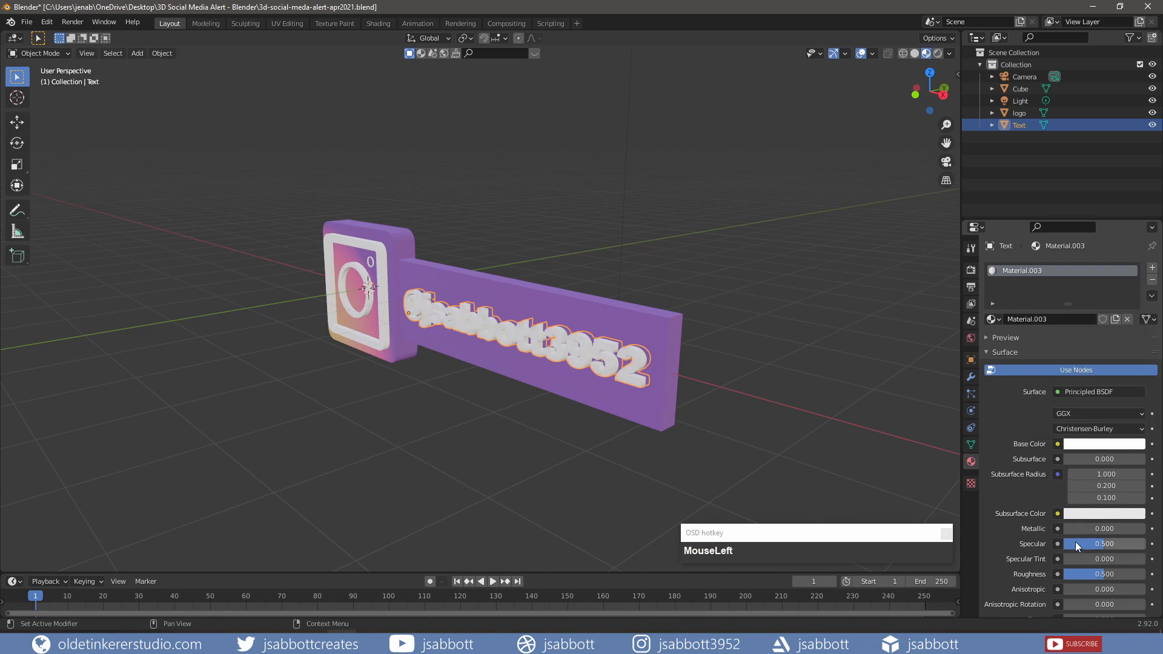
drag(1100, 572, 1141, 574)
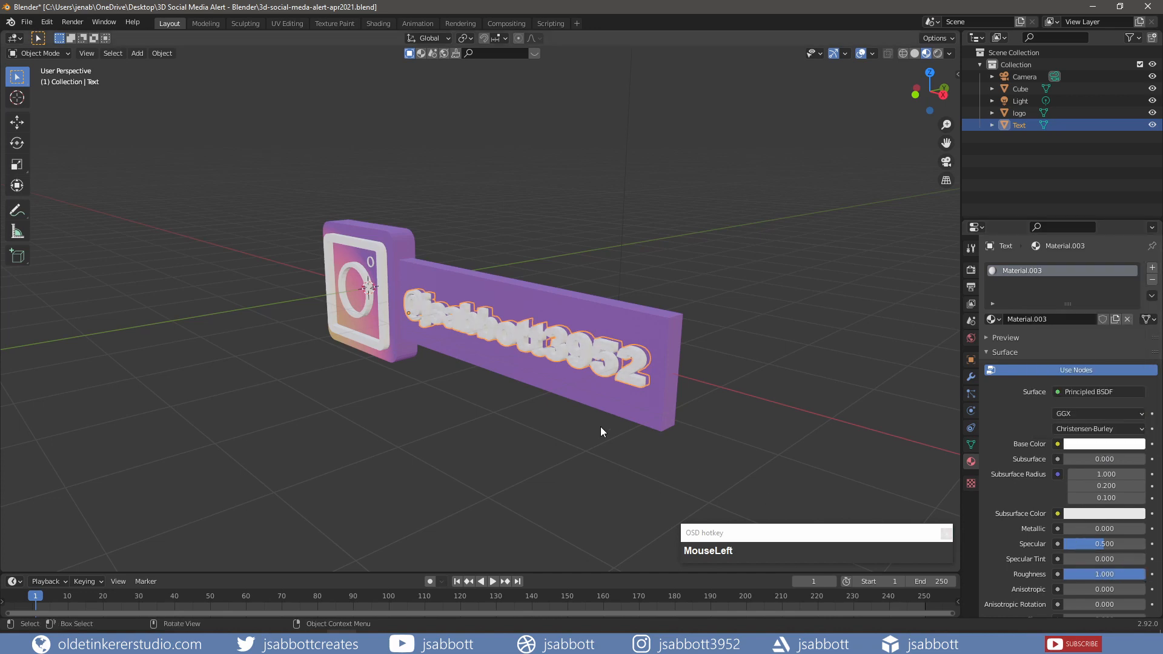
ctrl+click(1021, 89)
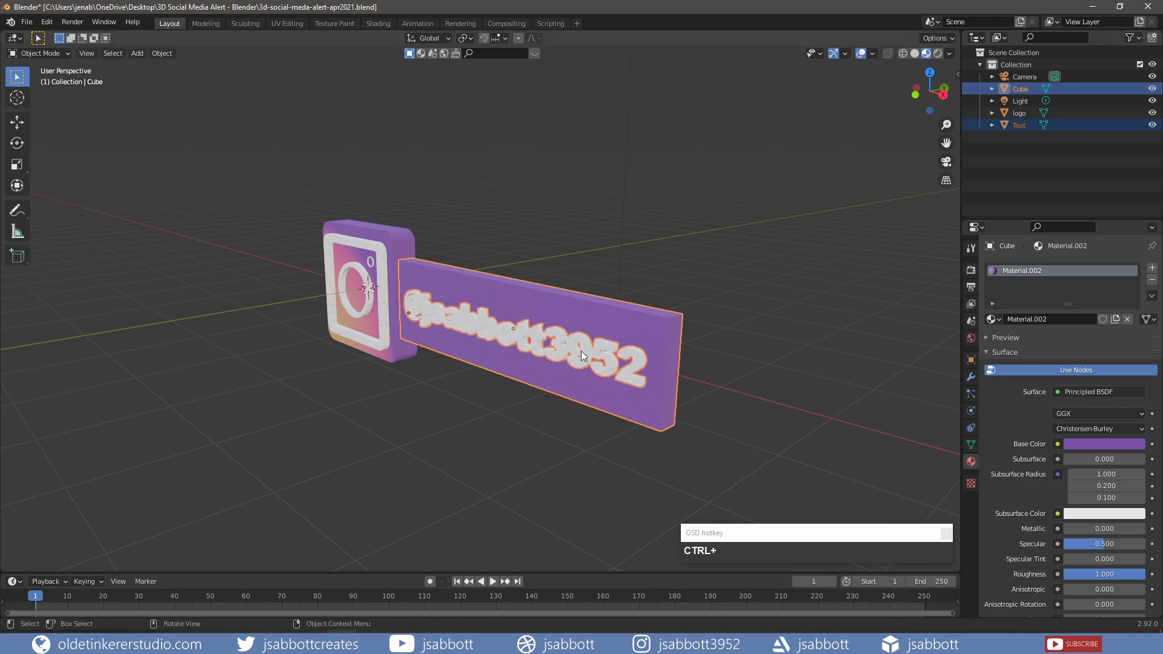
- Join the text into the bar and rename the combined object 'username'
key(ctrl+j)
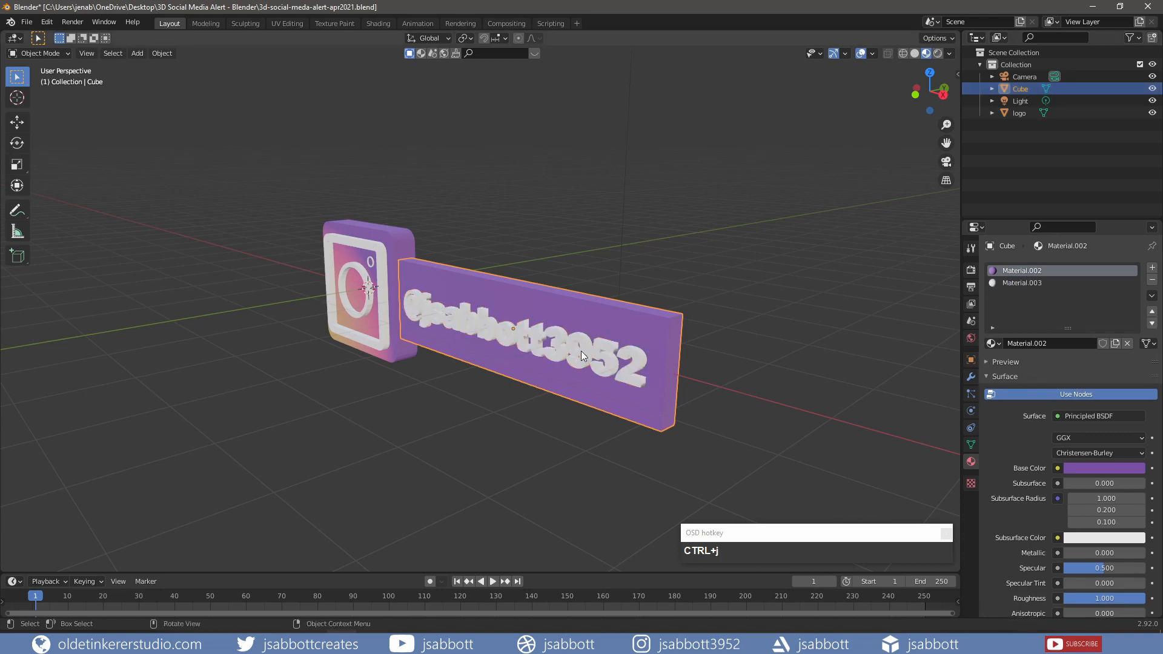
double_click(1022, 89)
text(username)
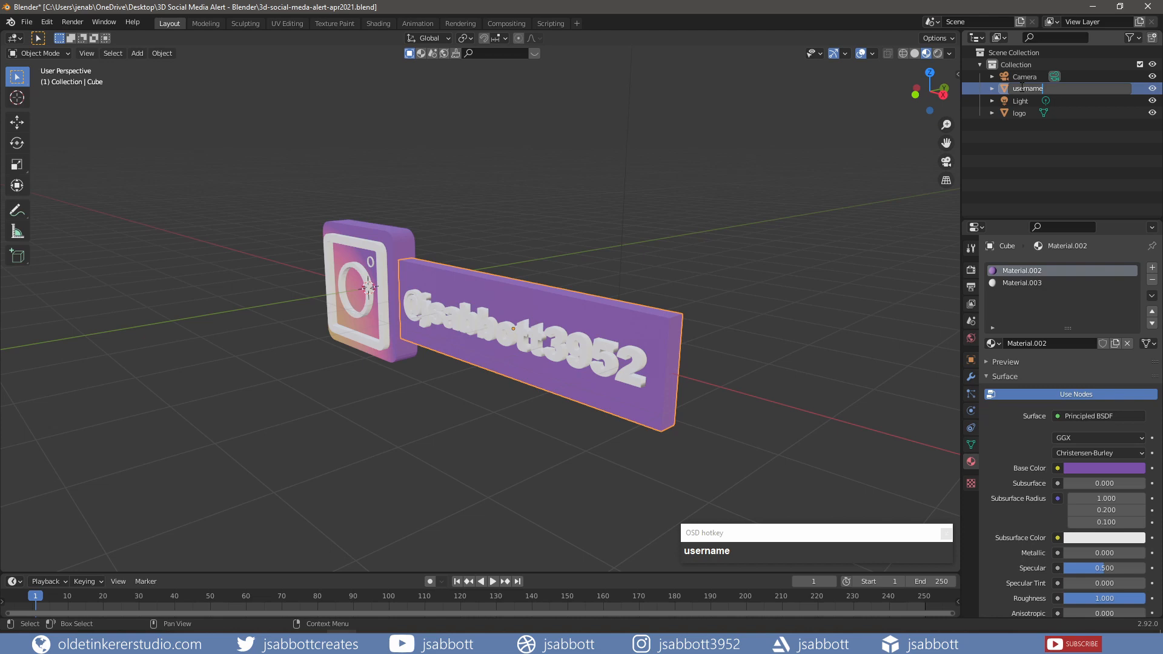
key(Return)
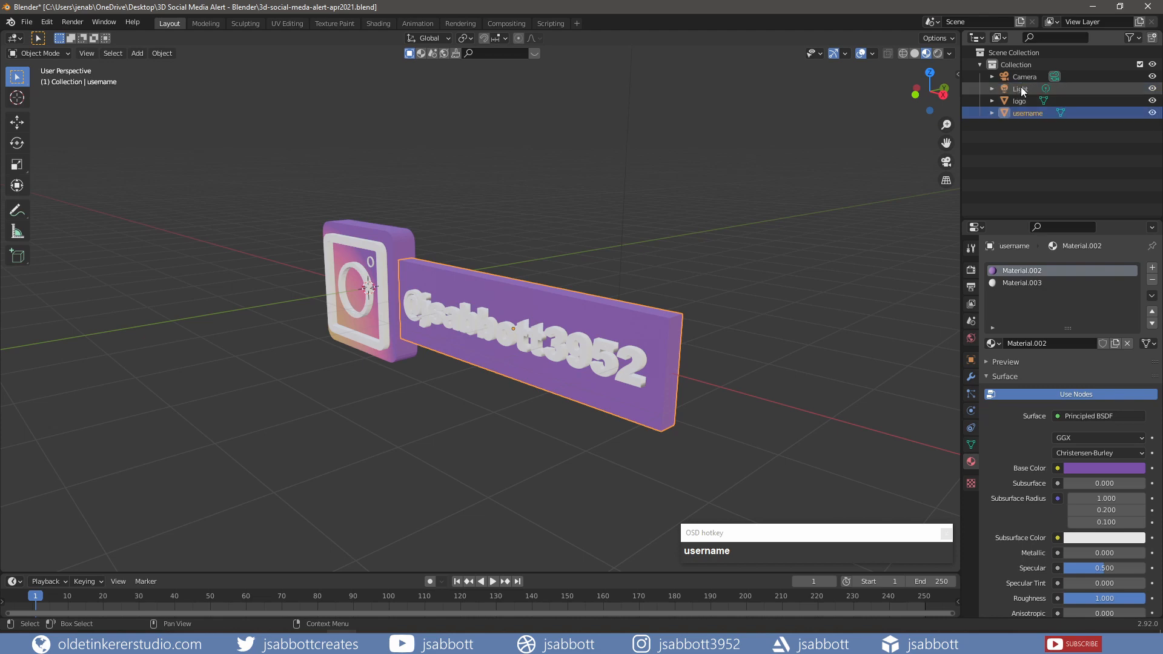
- Delete the Light object from the scene
middle_drag(666, 418, 593, 436)
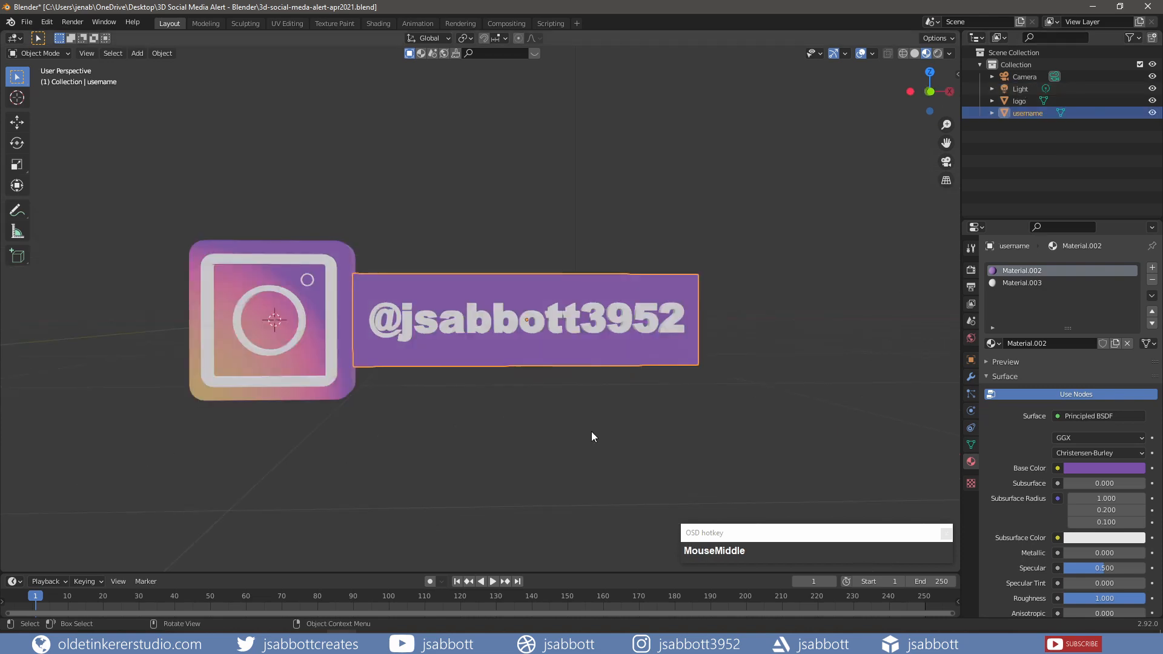
click(1023, 91)
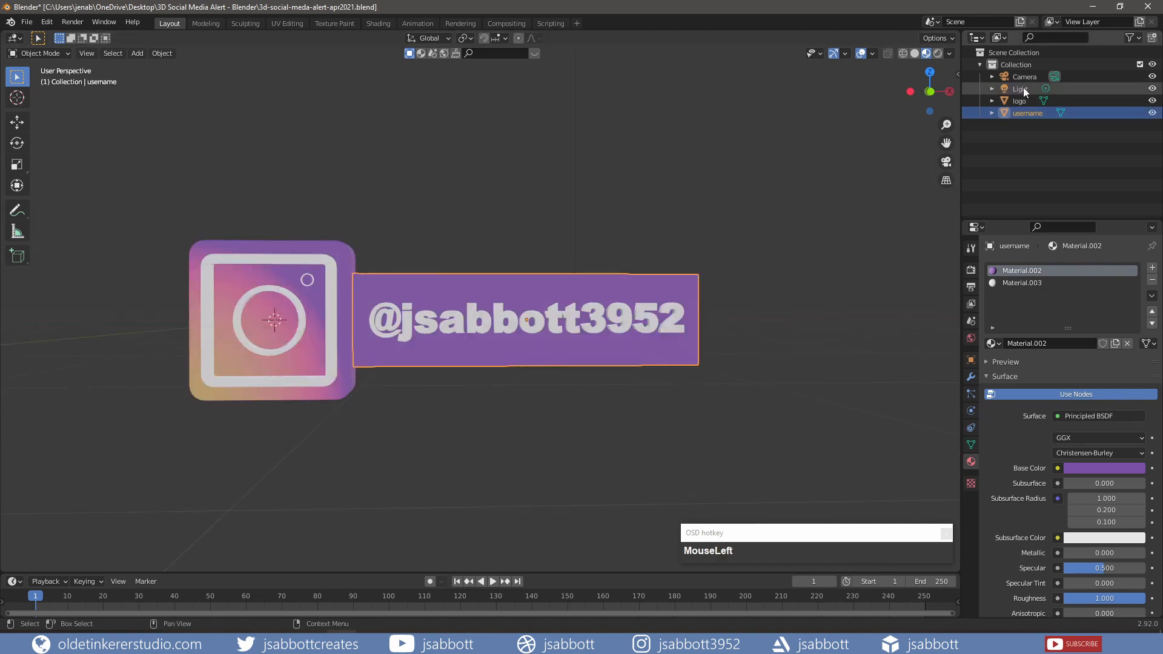
key(x)
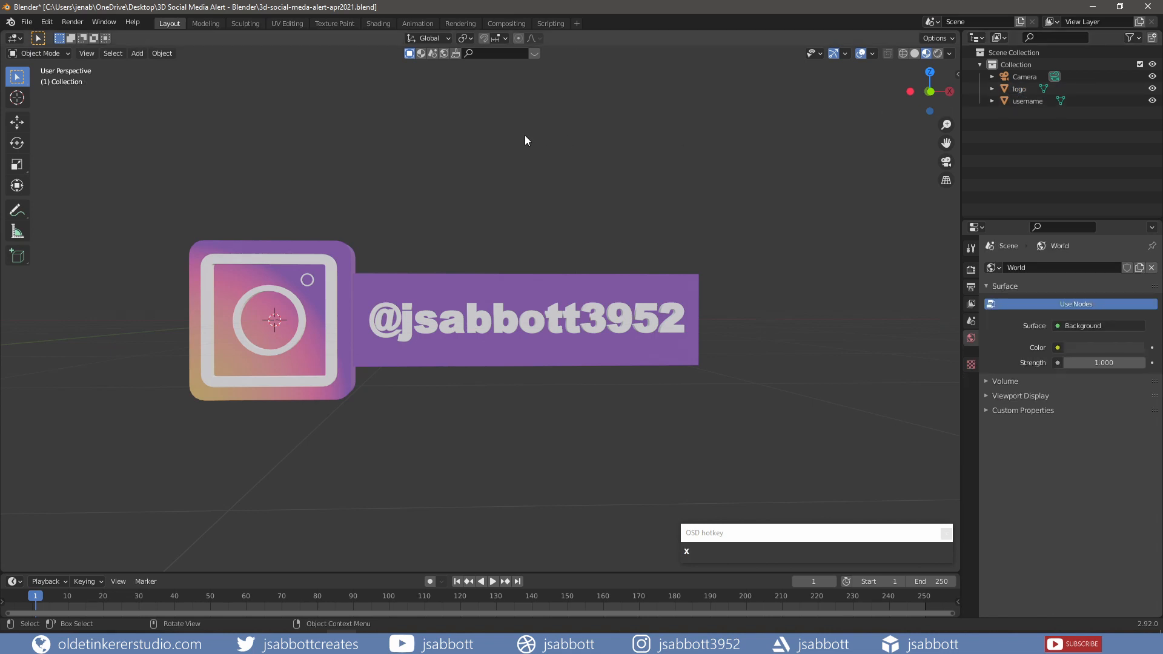
- In the Shading workspace, switch the node editor to show the World shader nodes
click(378, 23)
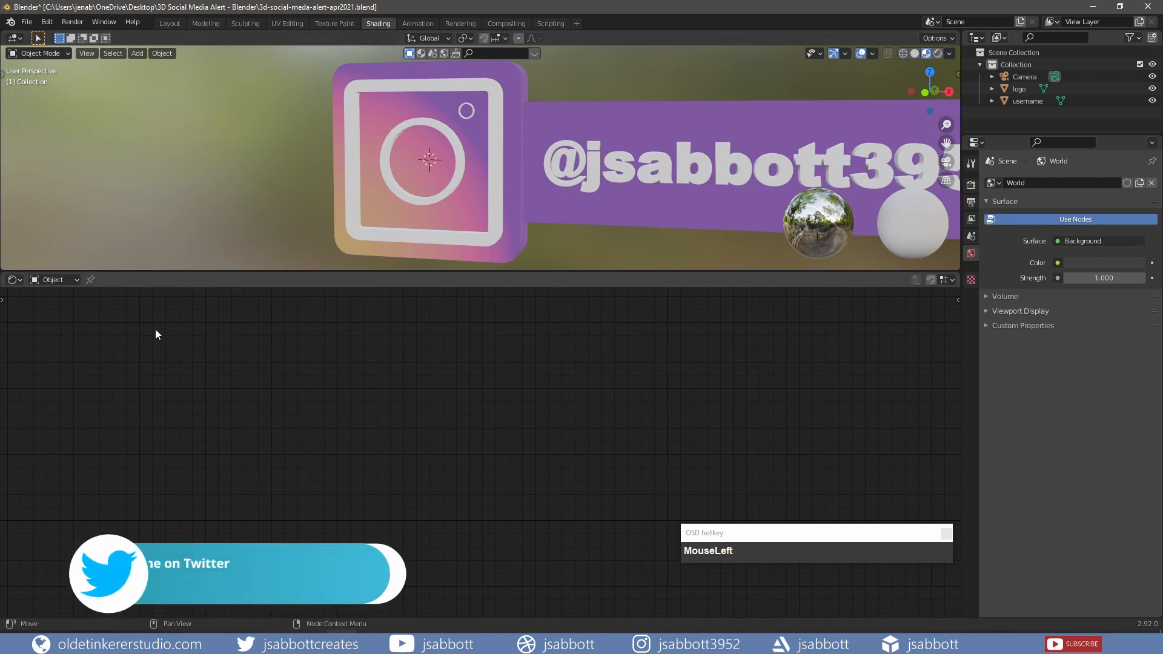
click(75, 279)
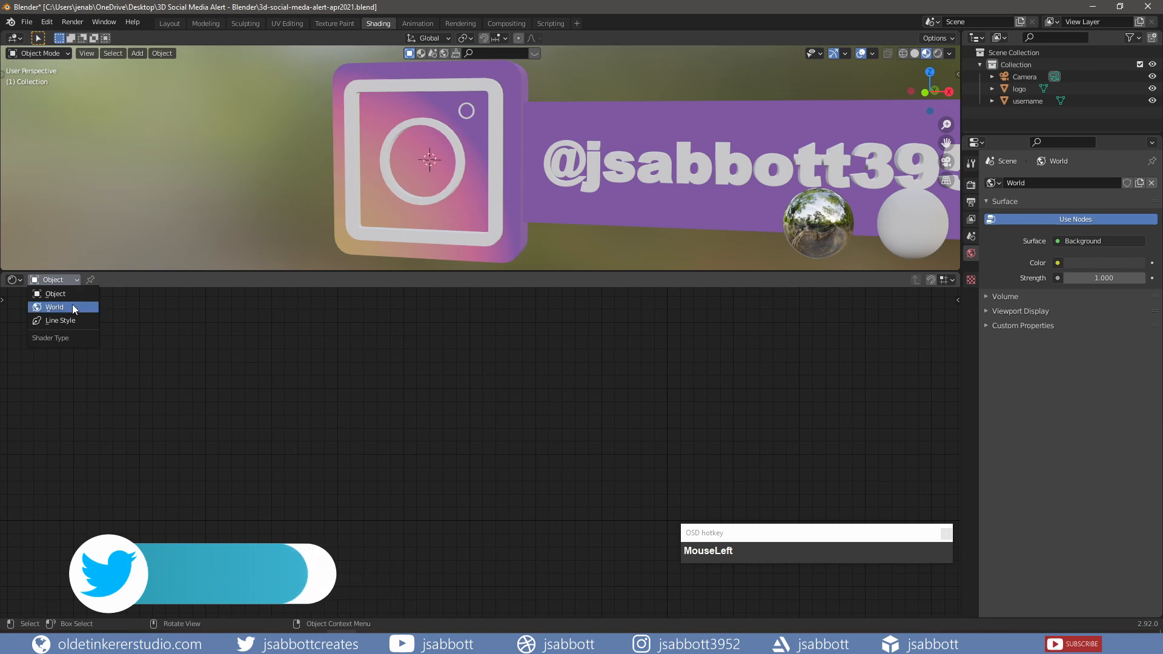
click(71, 306)
middle_drag(542, 408, 289, 460)
- Add an Environment Texture node feeding the Background colour and load oberer_kuhberg_2k.exr
key(shift+a)
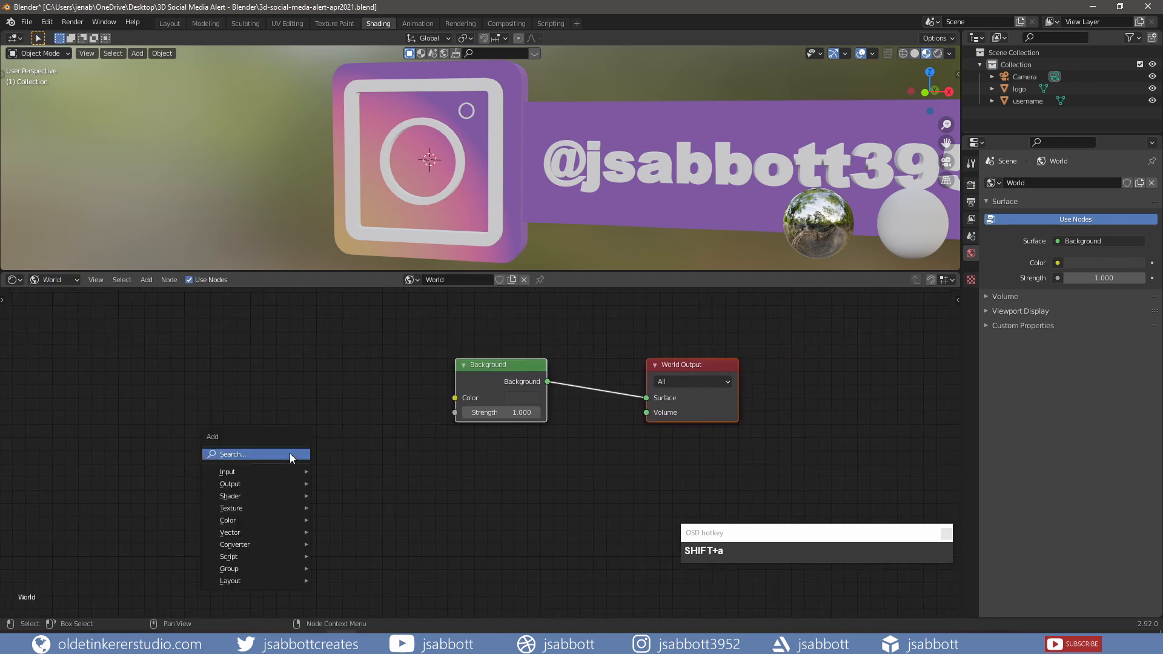
mouse_move(293, 511)
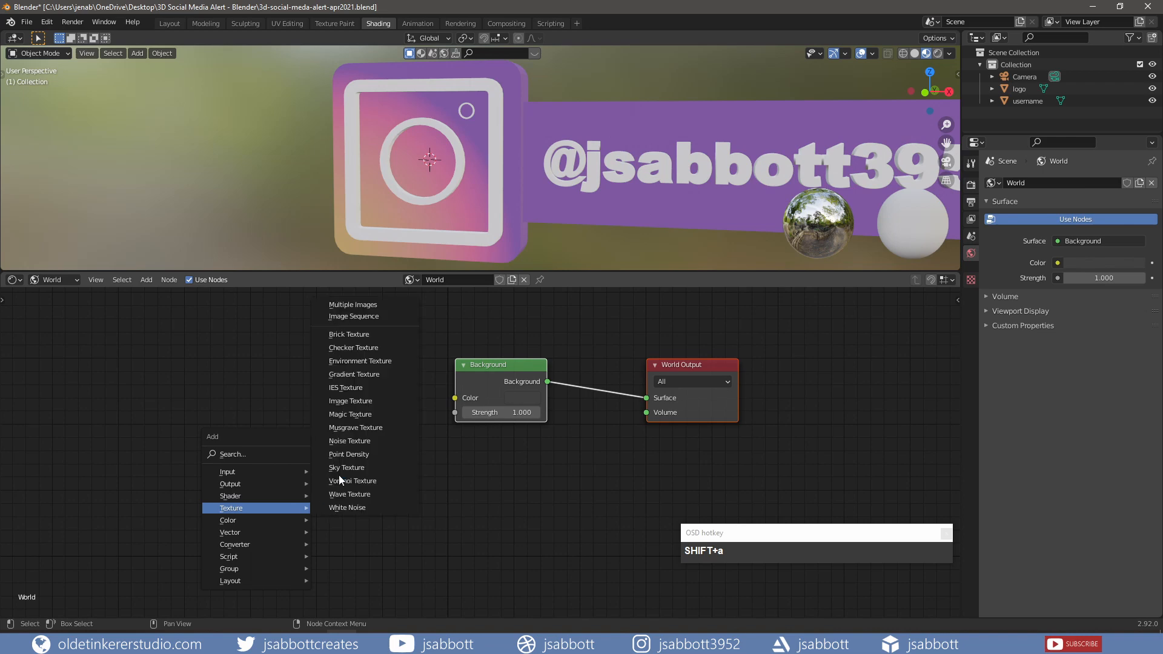
click(374, 365)
click(262, 358)
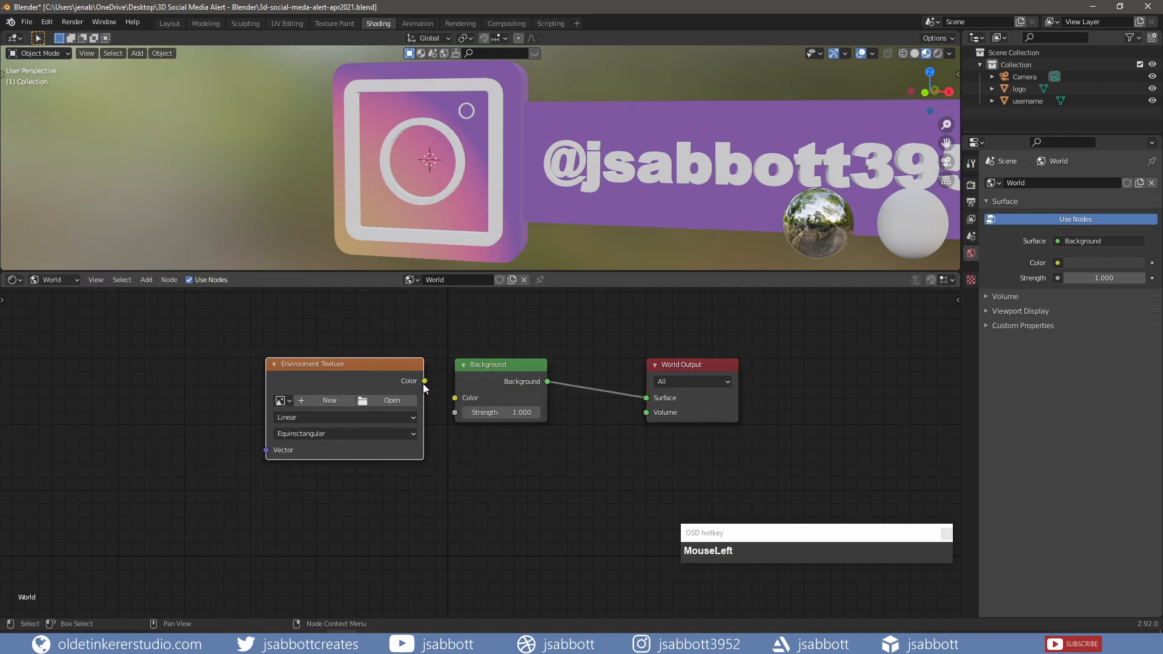
drag(423, 384, 455, 398)
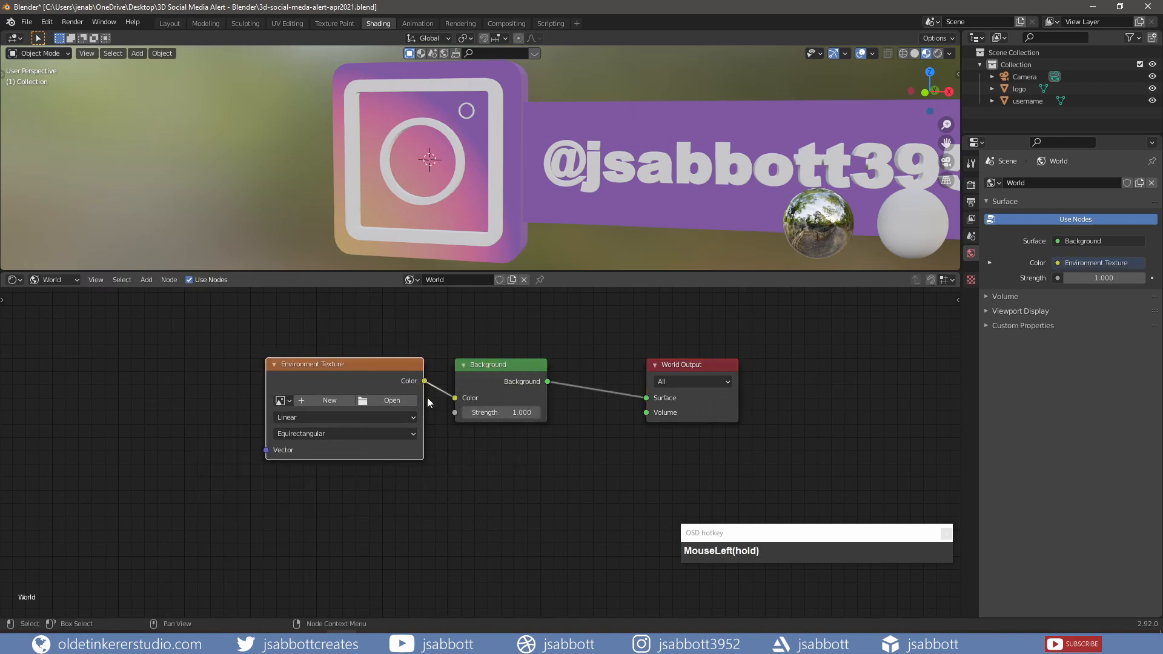
click(380, 401)
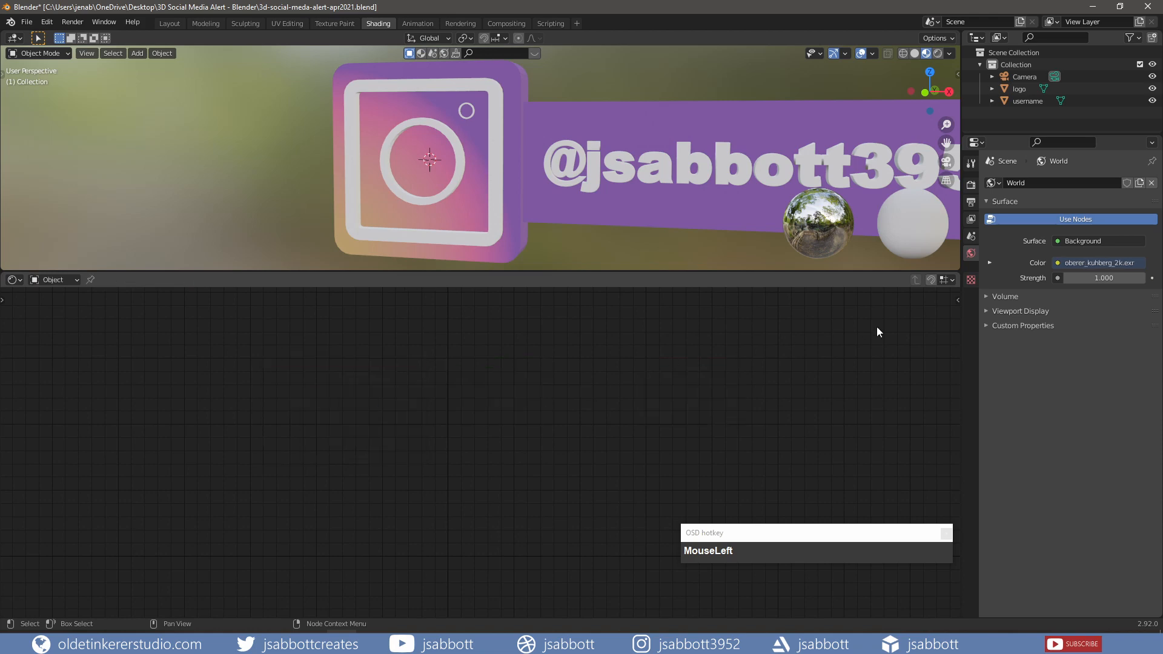
- Enable Transparent under Film in the Render properties
click(969, 186)
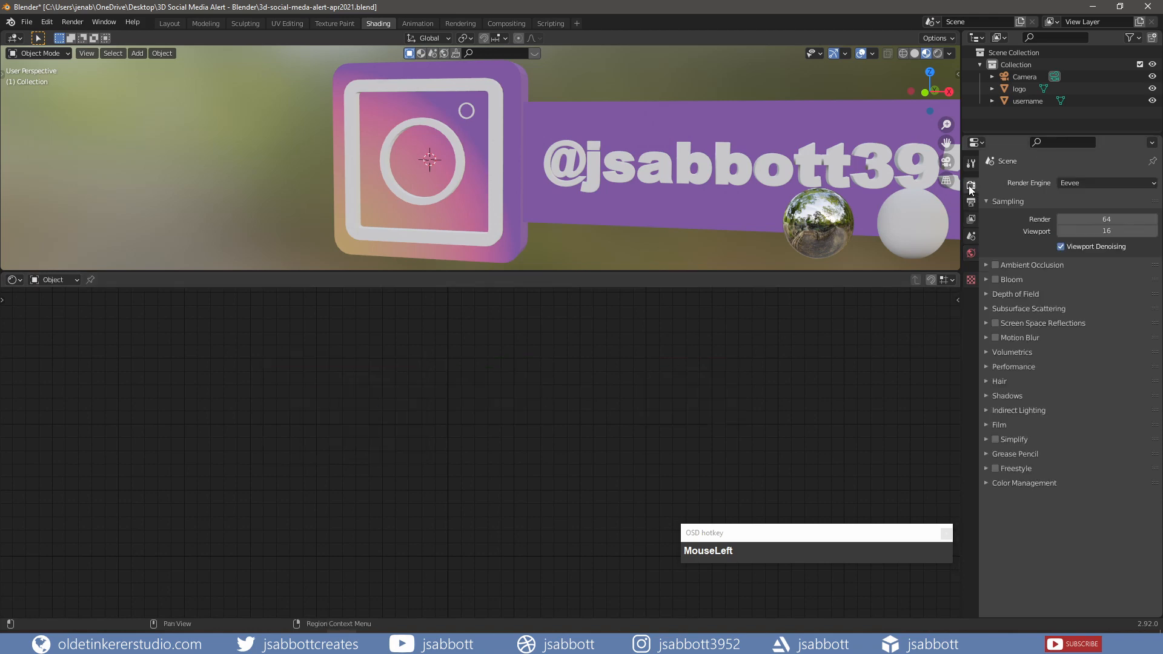
click(987, 425)
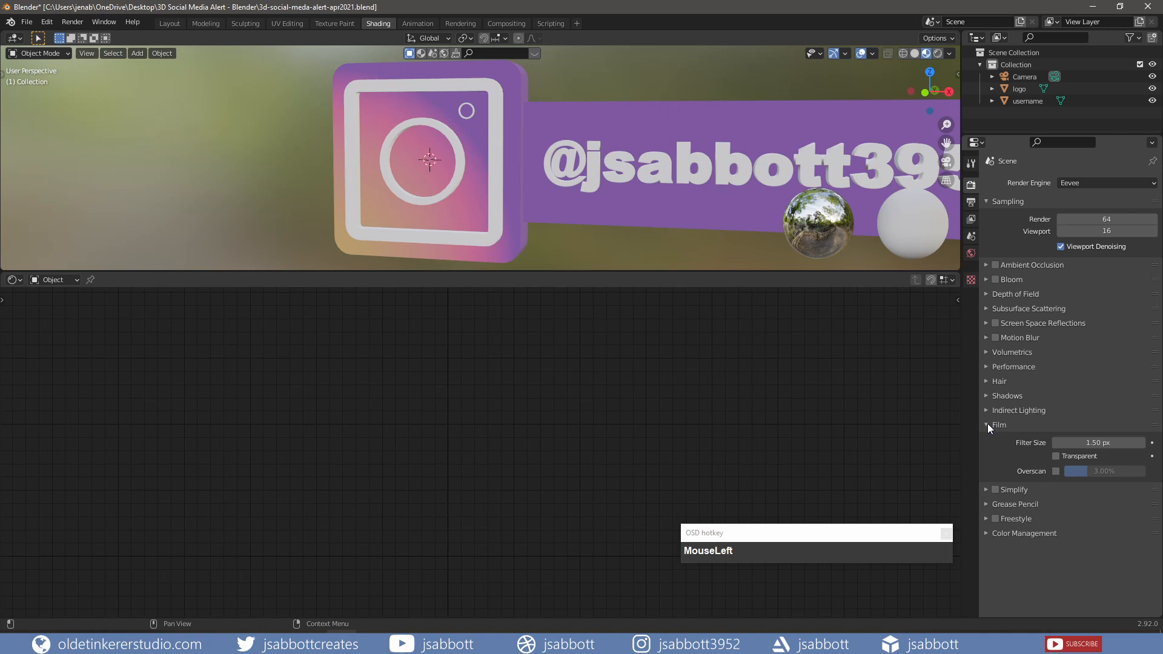
click(1054, 456)
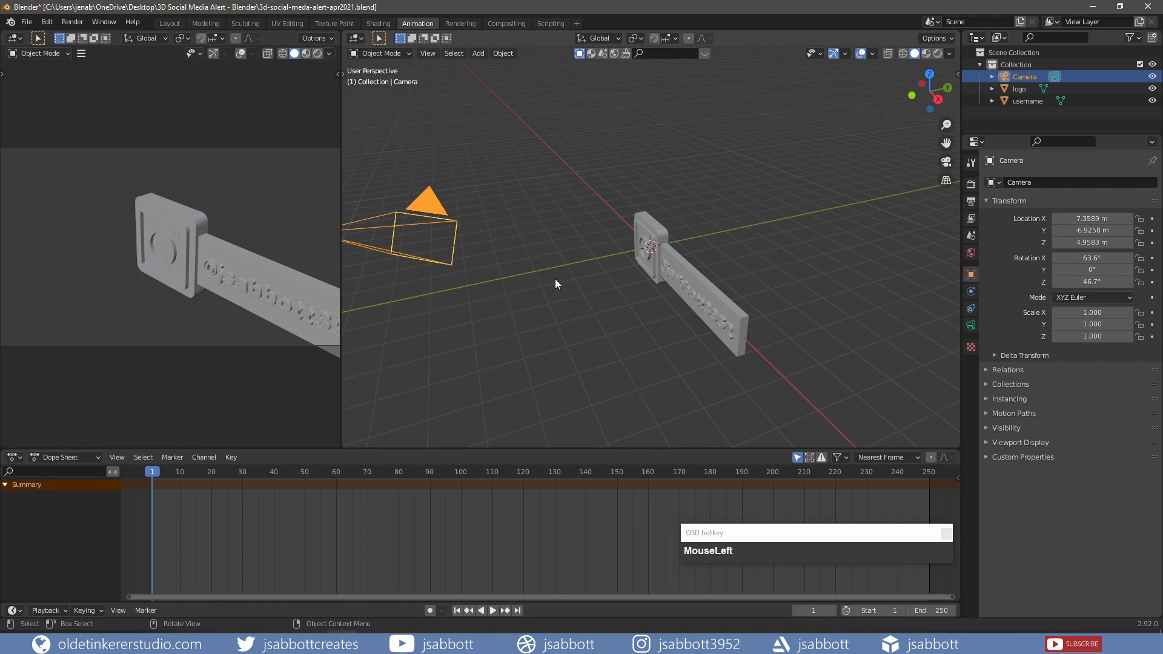
- Reset the camera, rotate it 90° on X and move it about 6 m back along Y
key(alt+r)
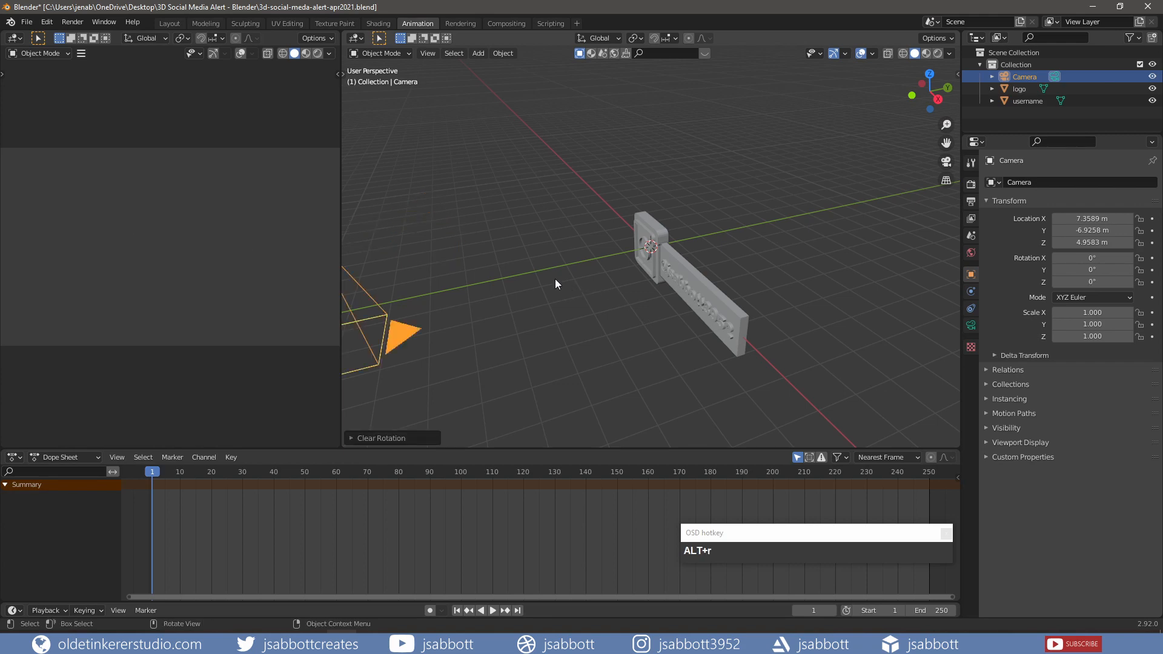
key(alt+g)
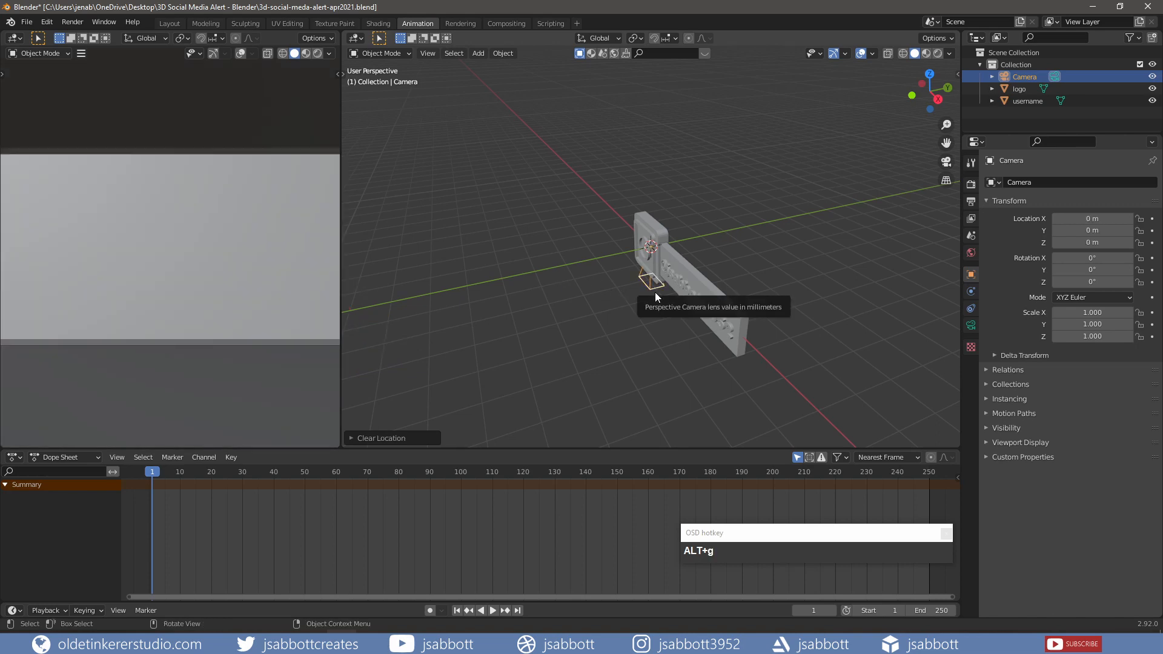
text(r)
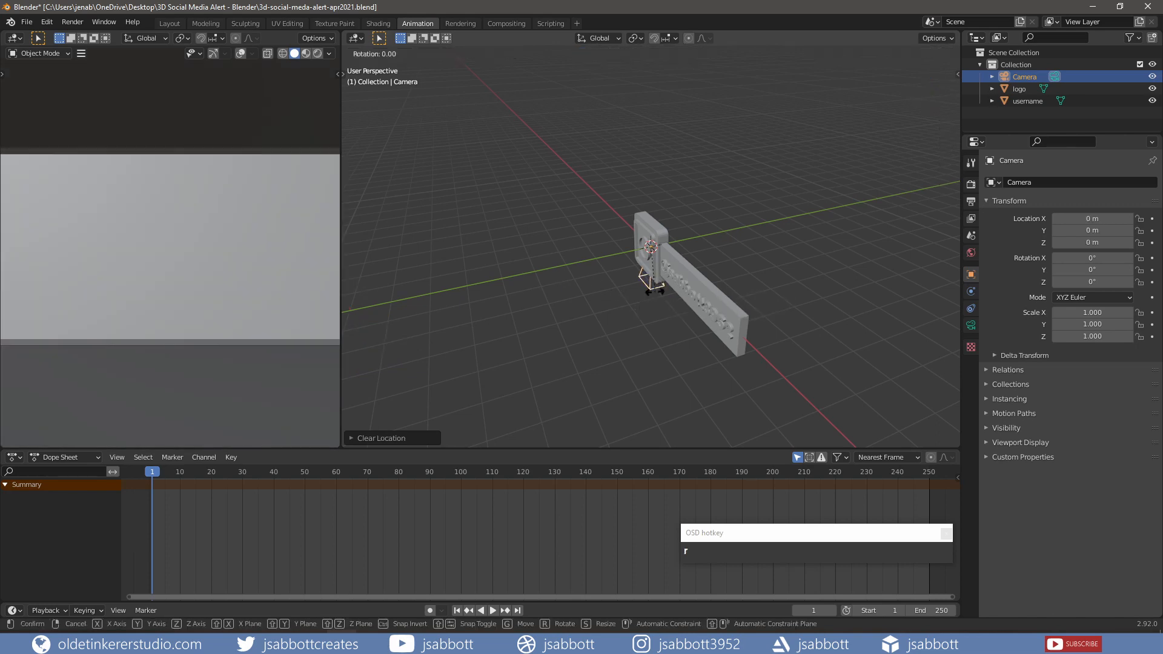
text(x)
text(90)
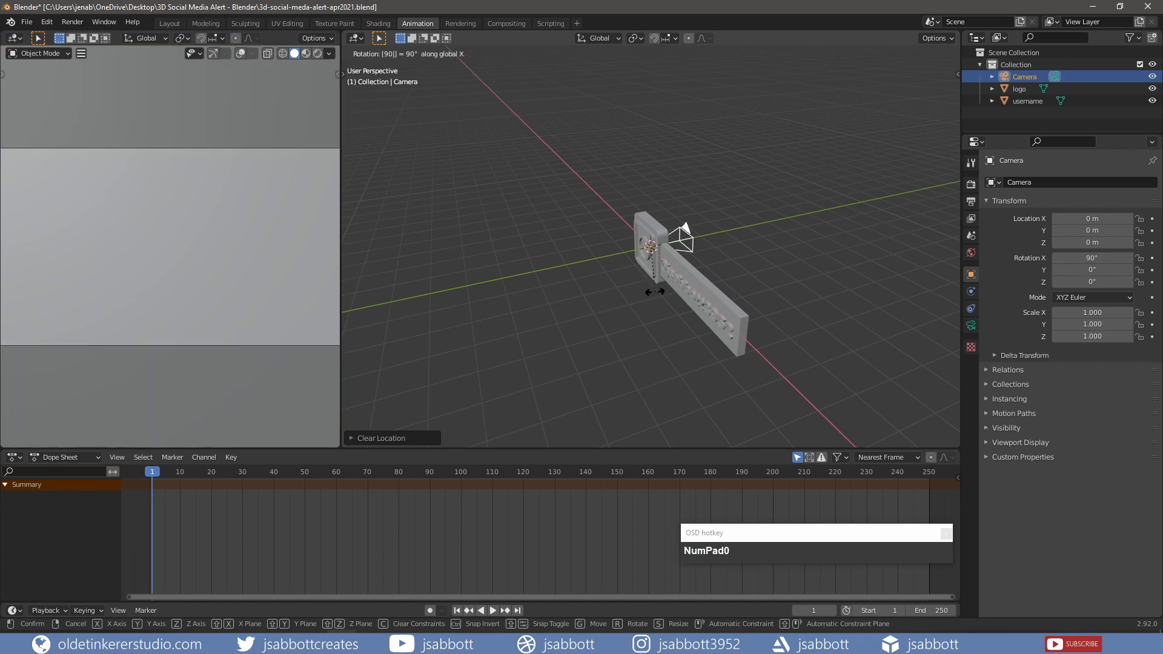
click(655, 292)
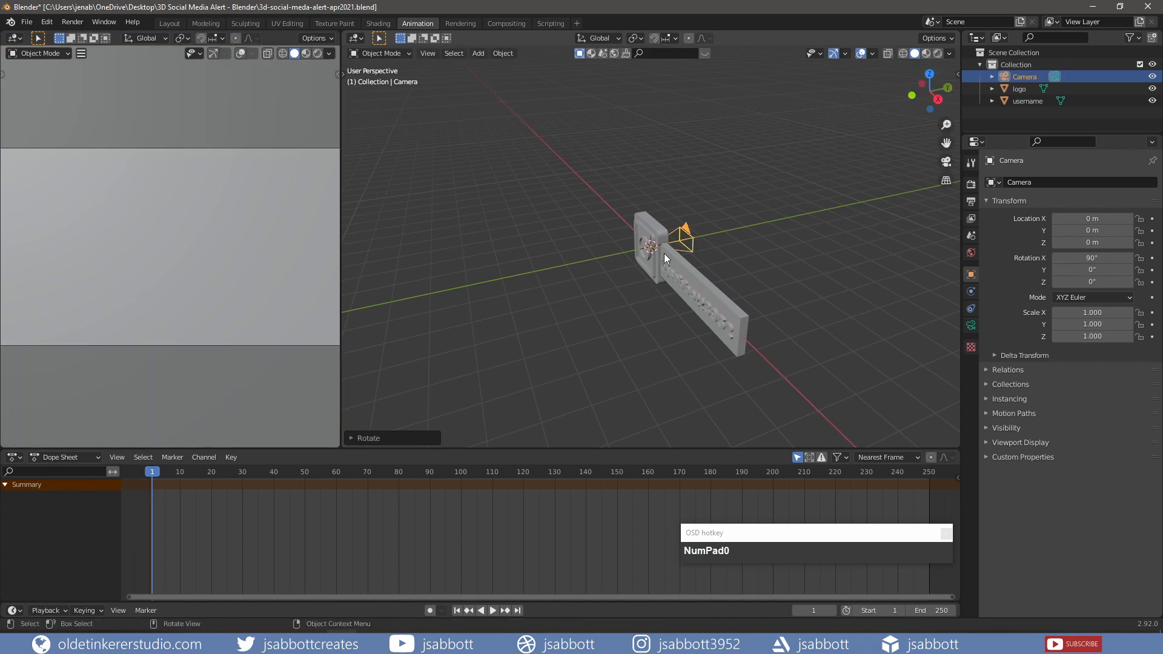
key(g)
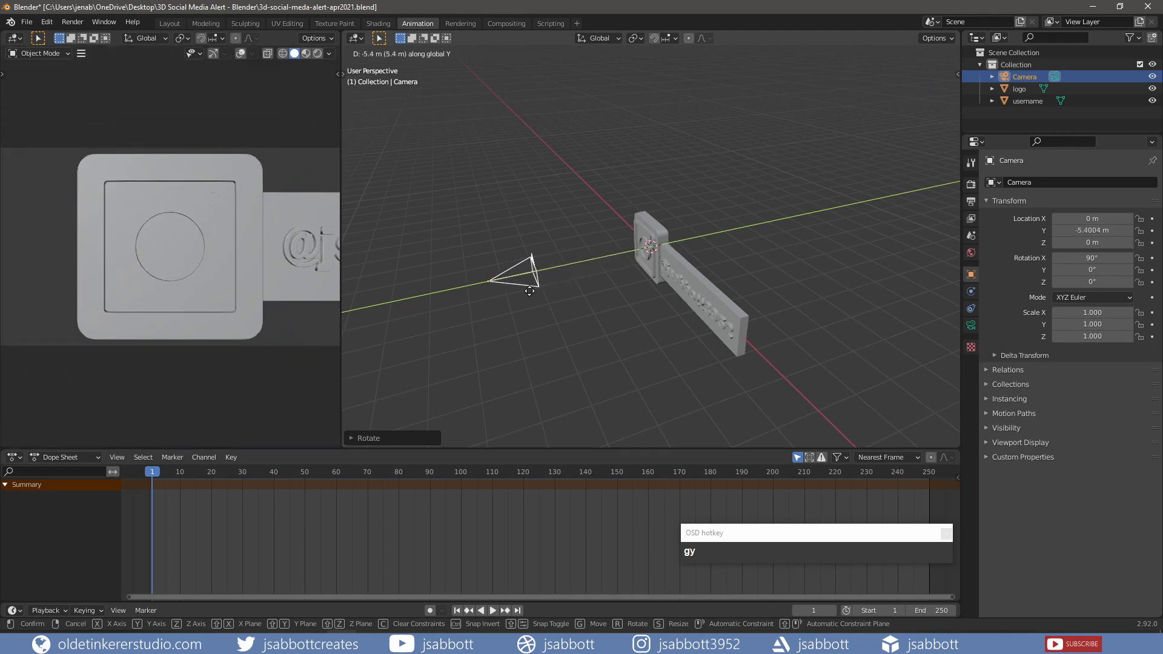
click(507, 297)
scroll(242, 273, down, 1)
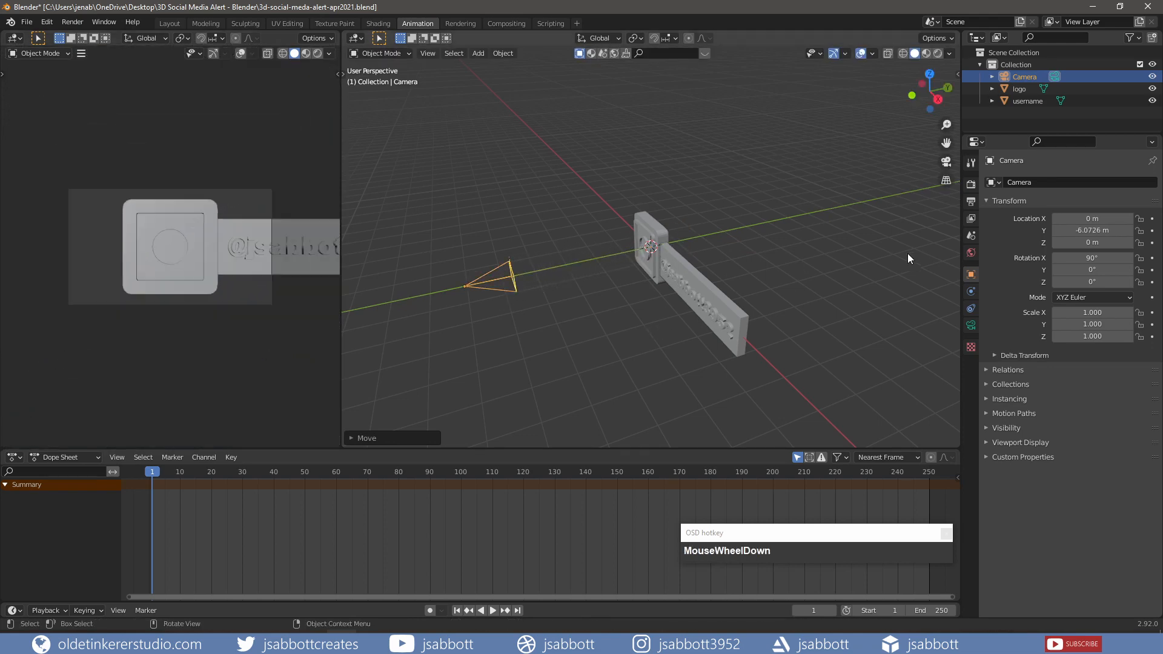
- Set the camera lens type to Orthographic and view the scene from the front
click(972, 326)
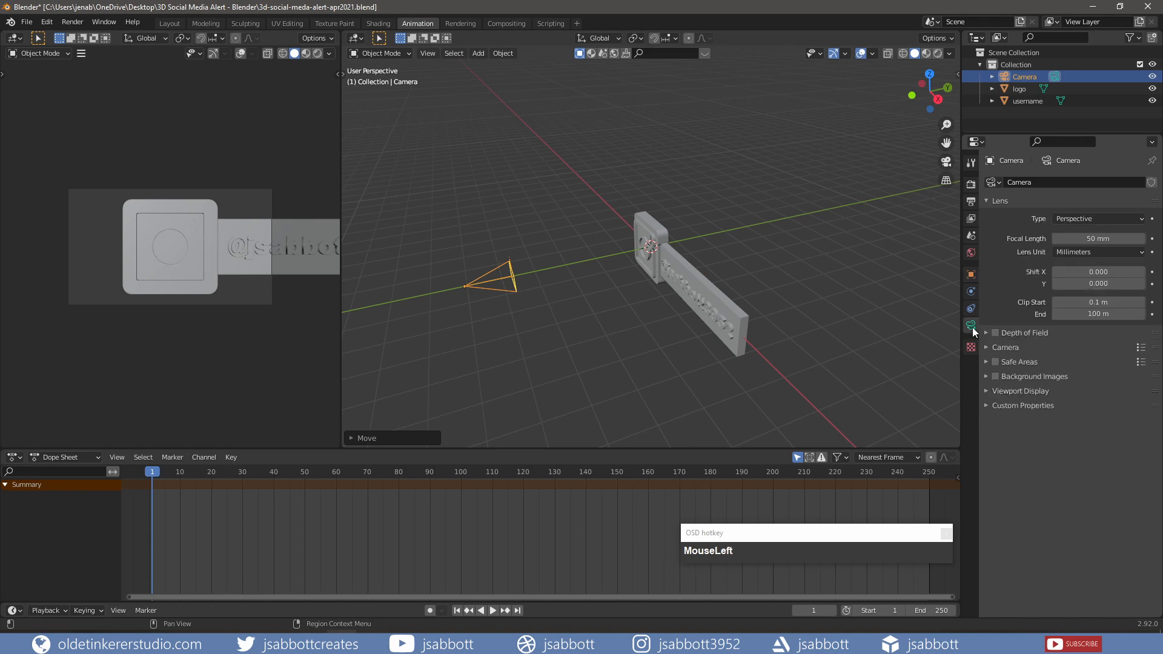
click(1080, 219)
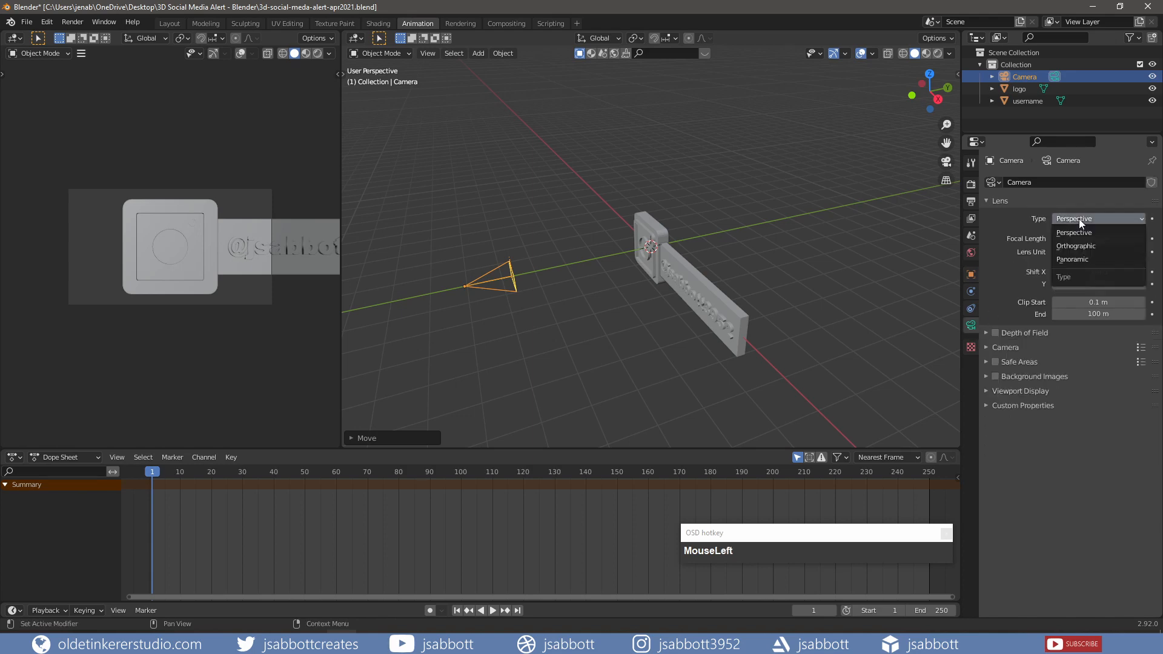
click(1080, 245)
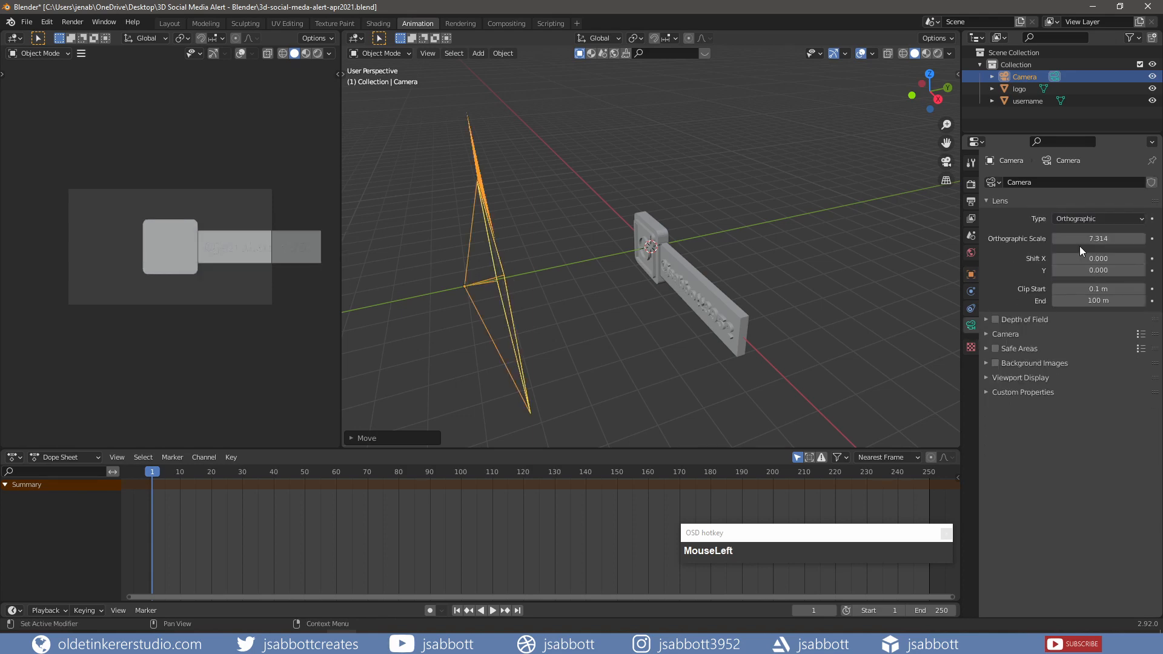
key(KP_1)
click(971, 203)
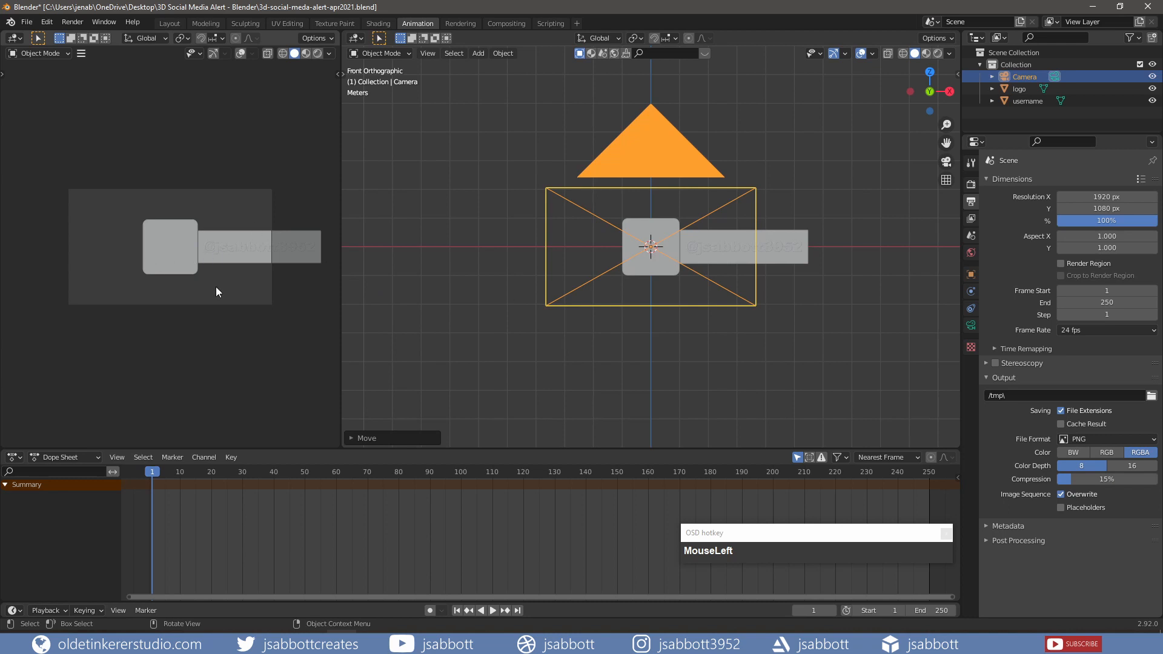
- Set the render resolution width to 2390 px
click(1088, 196)
text(239)
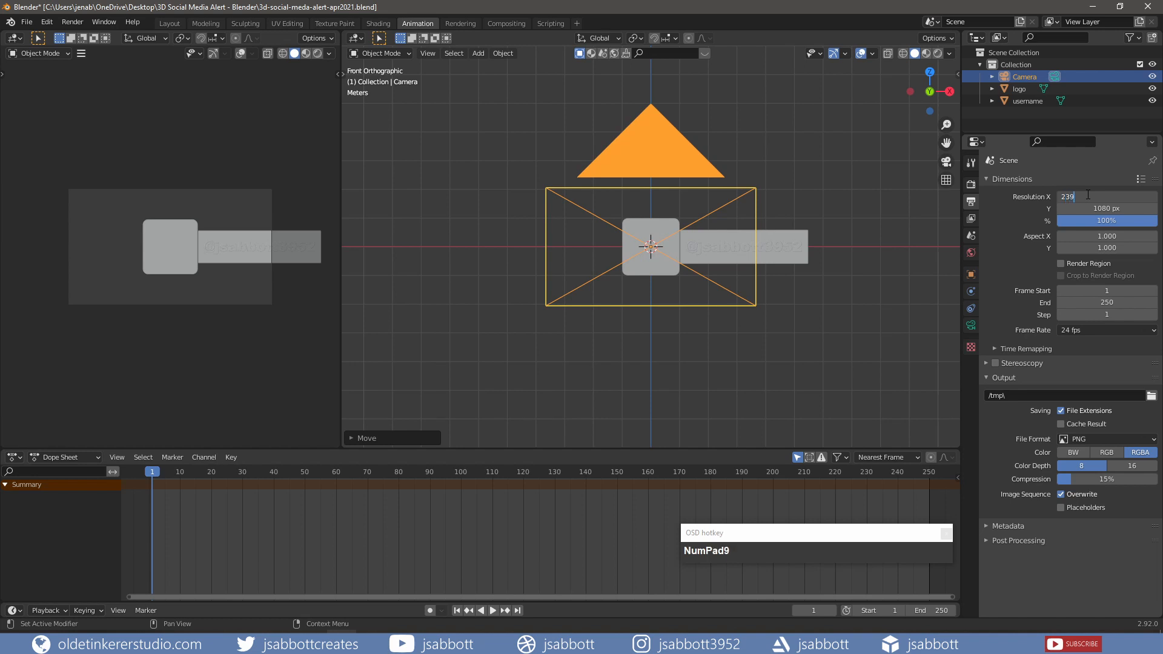
text(0)
key(Return)
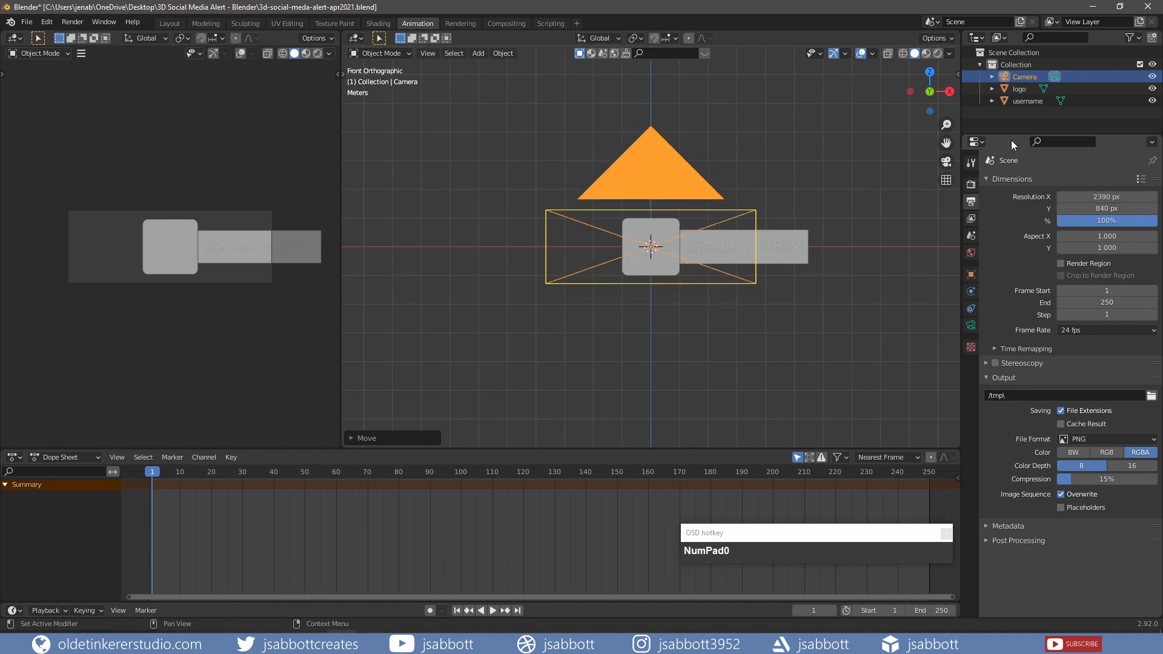
- Slide the logo and username together along X to centre them in the camera frame
click(1024, 89)
shift+click(1024, 100)
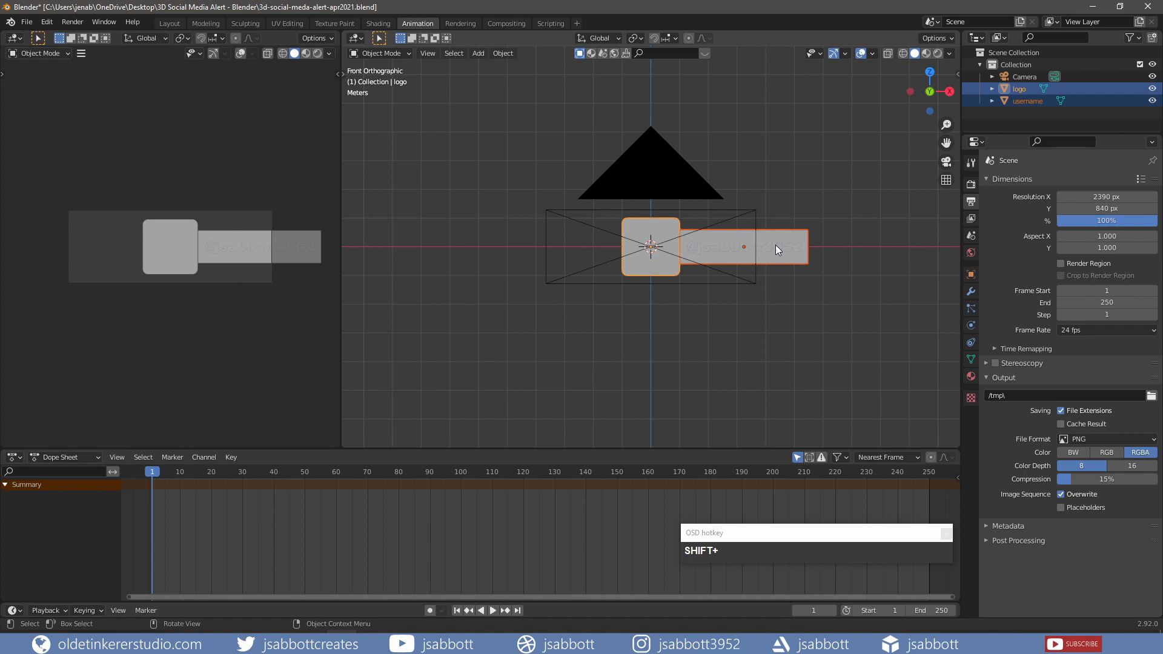
key(g)
key(x)
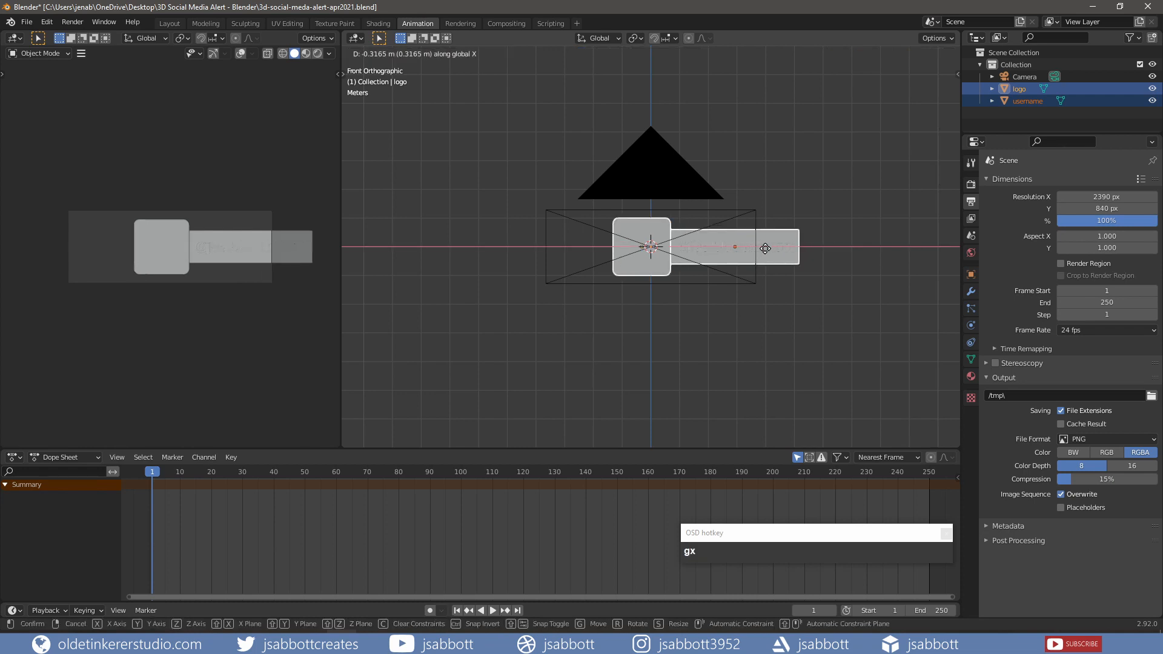
click(697, 248)
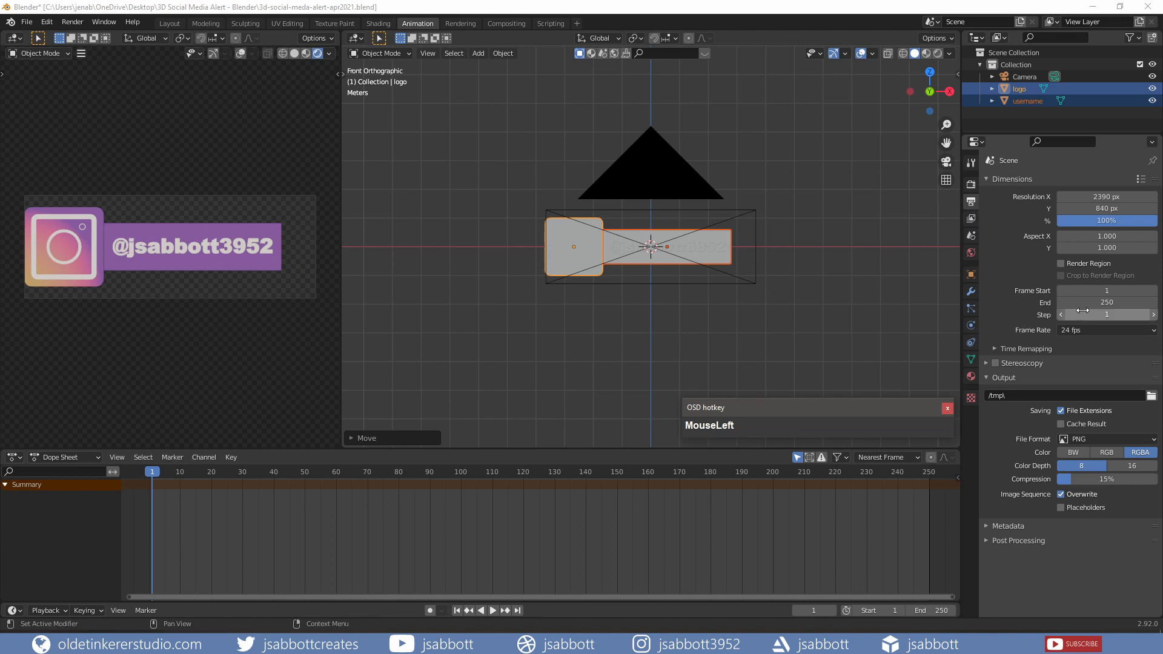
- Set the end frame to 150 and the frame rate to 30 fps, then switch to Material Preview
click(1100, 303)
text(150)
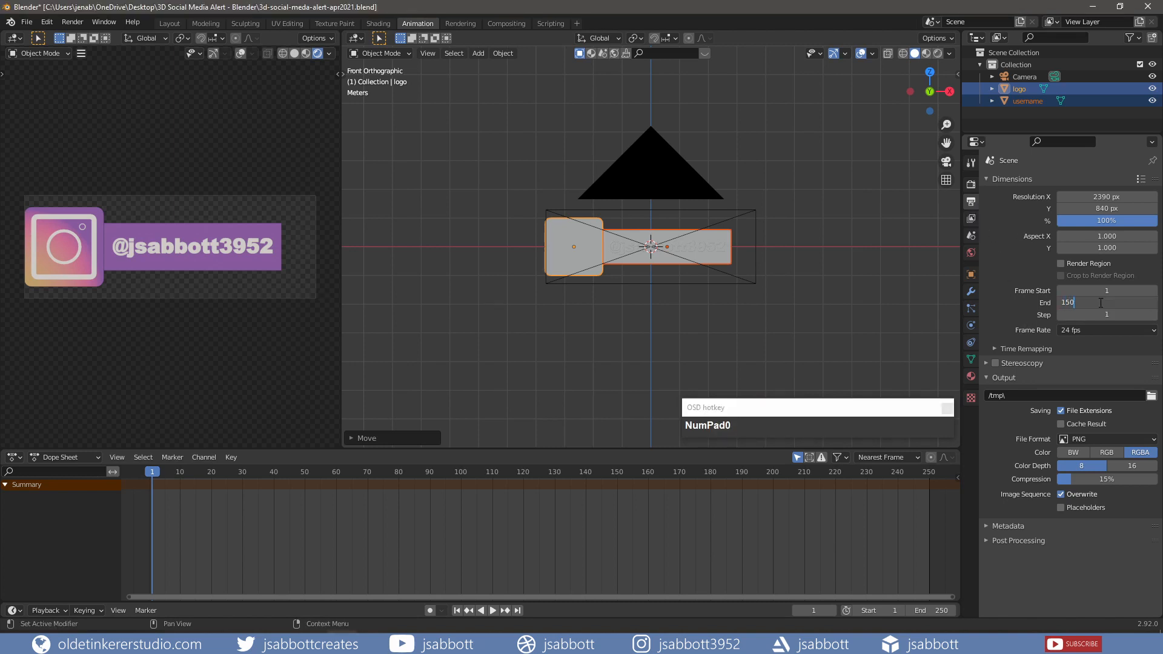
key(Return)
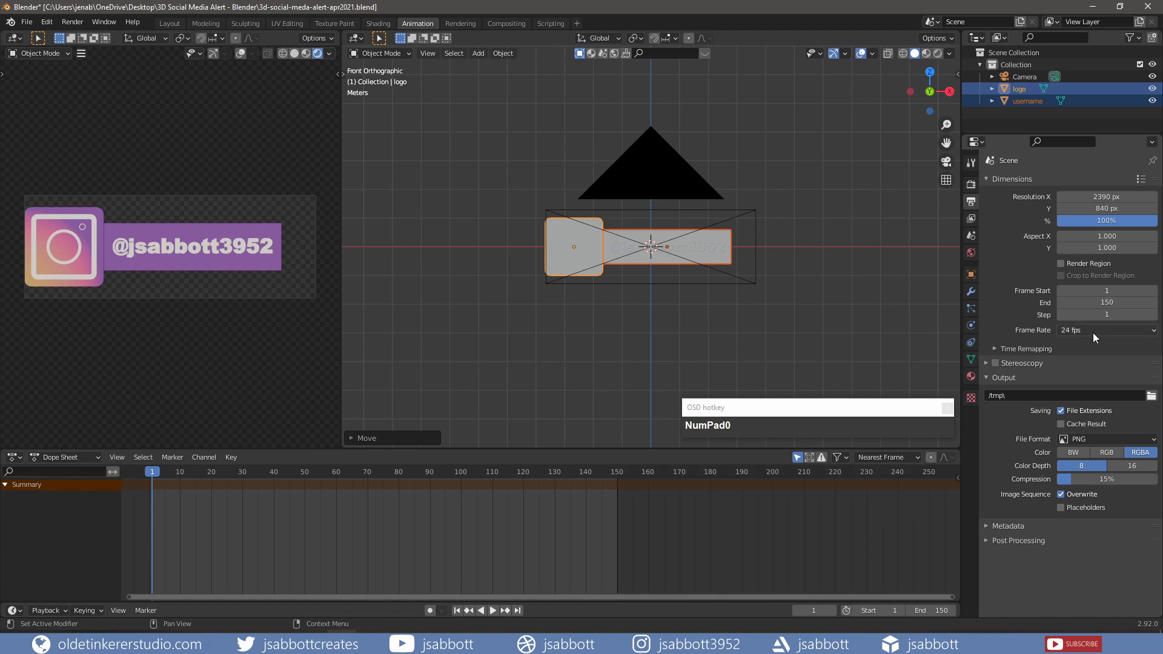
click(1092, 331)
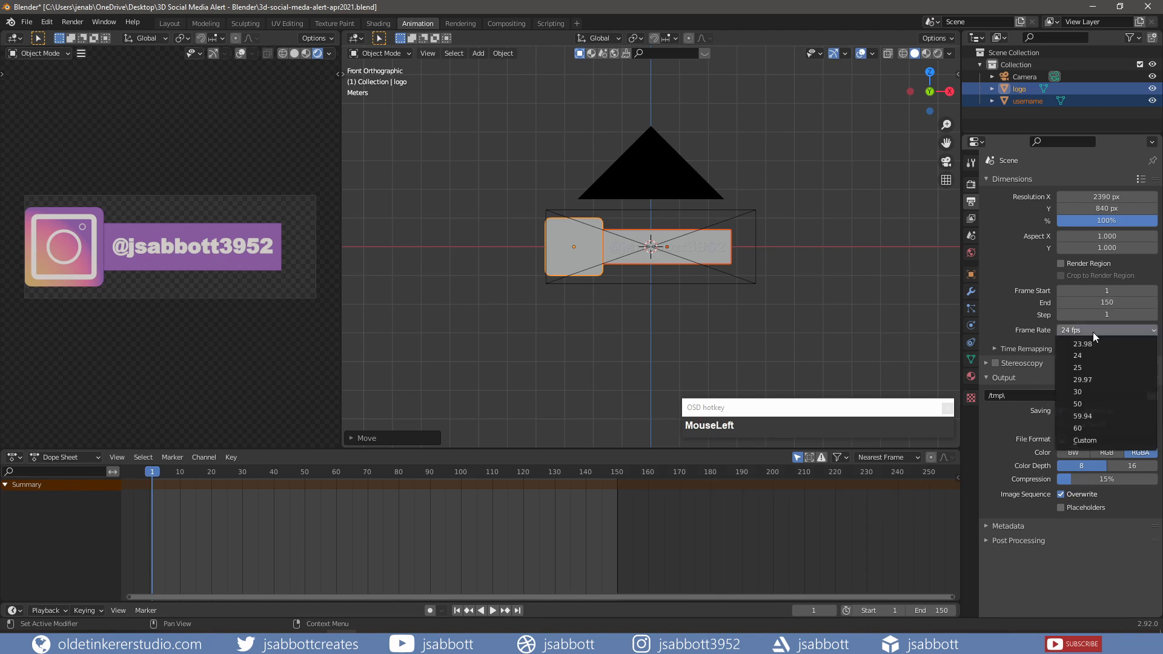
click(1091, 390)
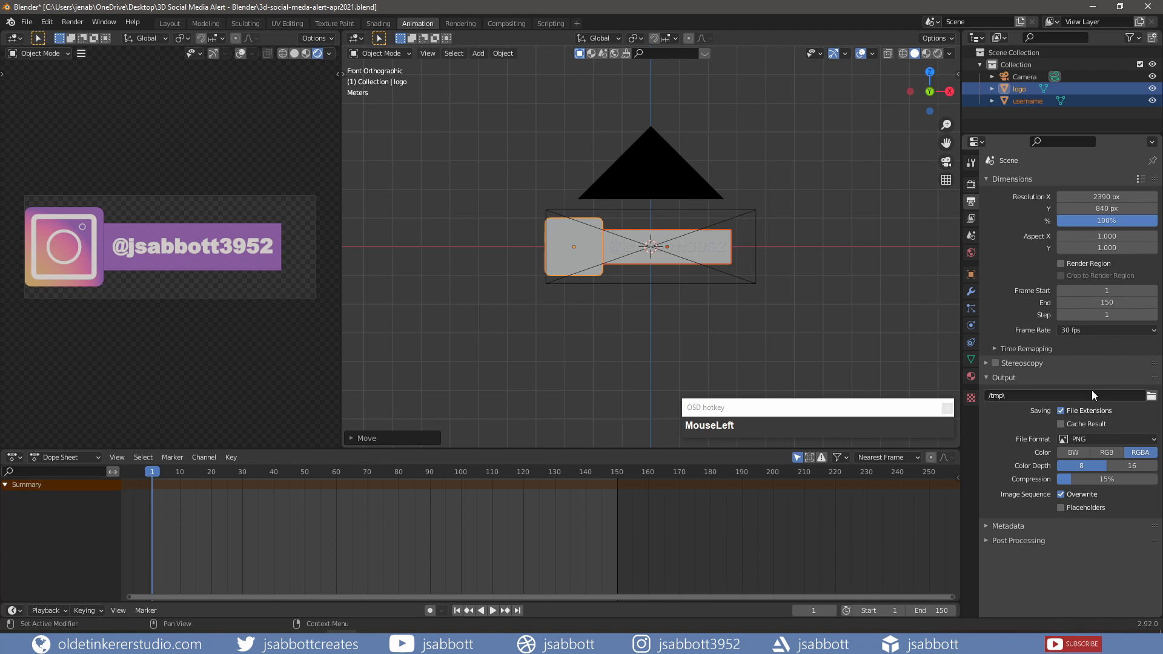
click(926, 53)
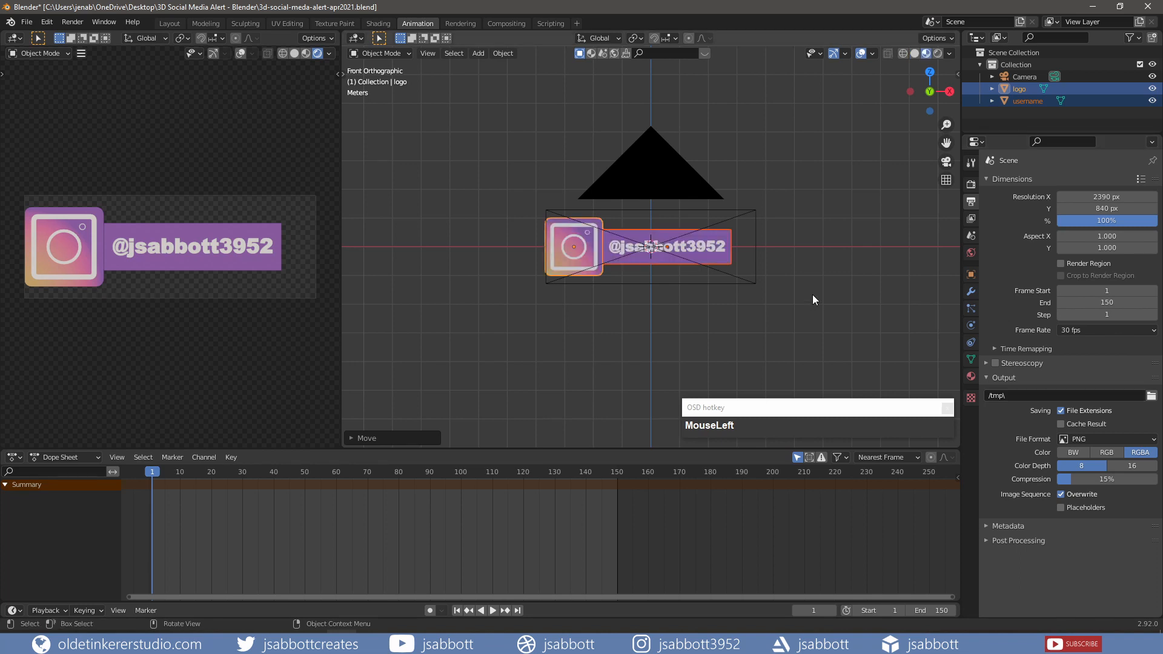
click(1018, 89)
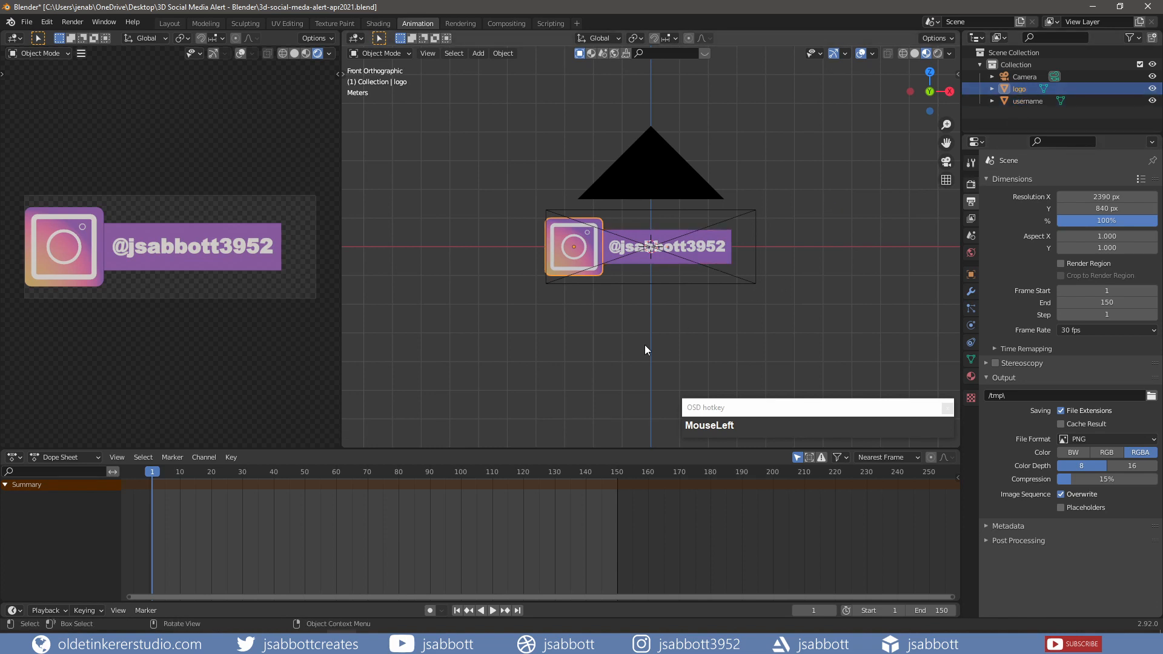
- Lower the logo along Z below the camera frame and key location, rotation and scale at frame 1
key(g)
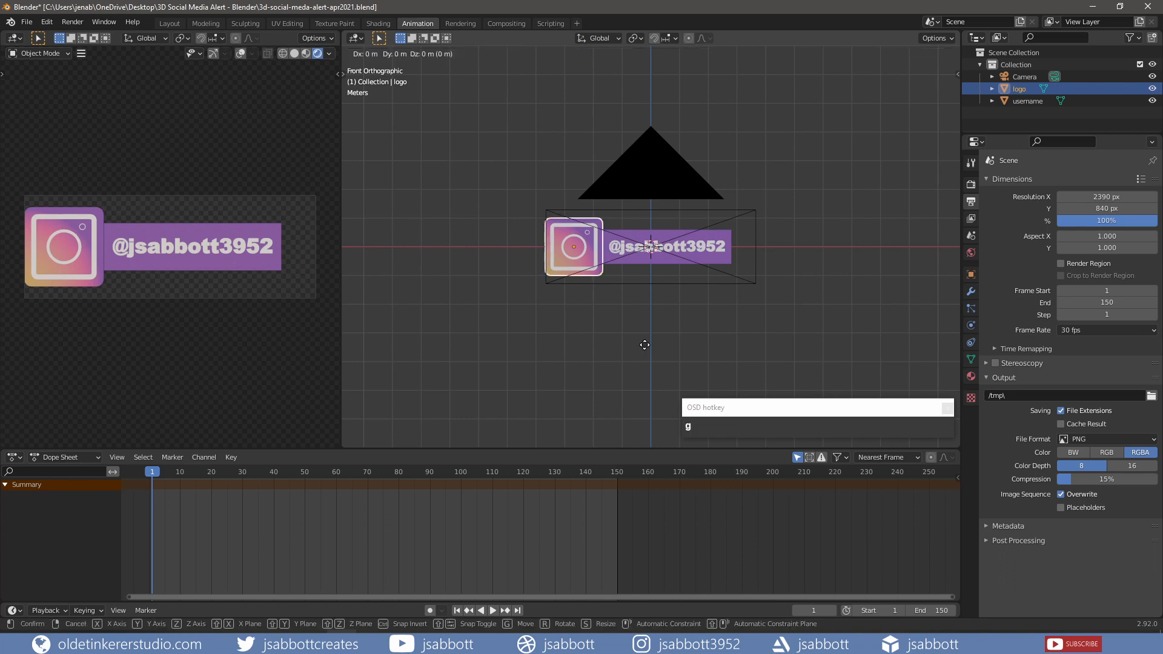
key(z)
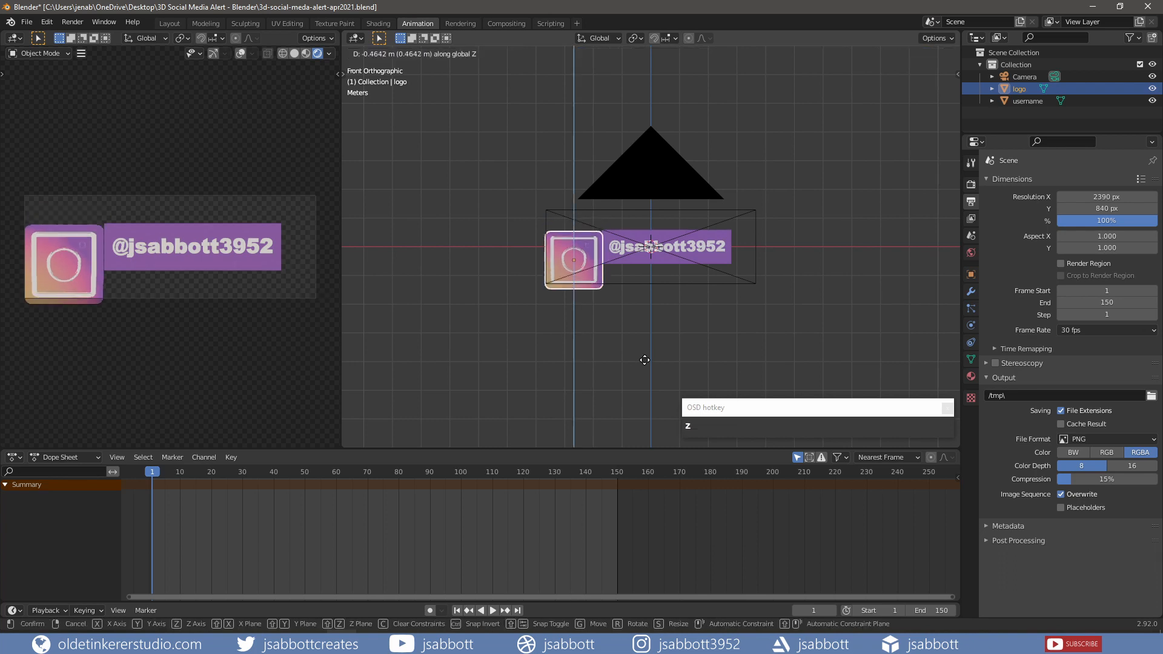
click(648, 418)
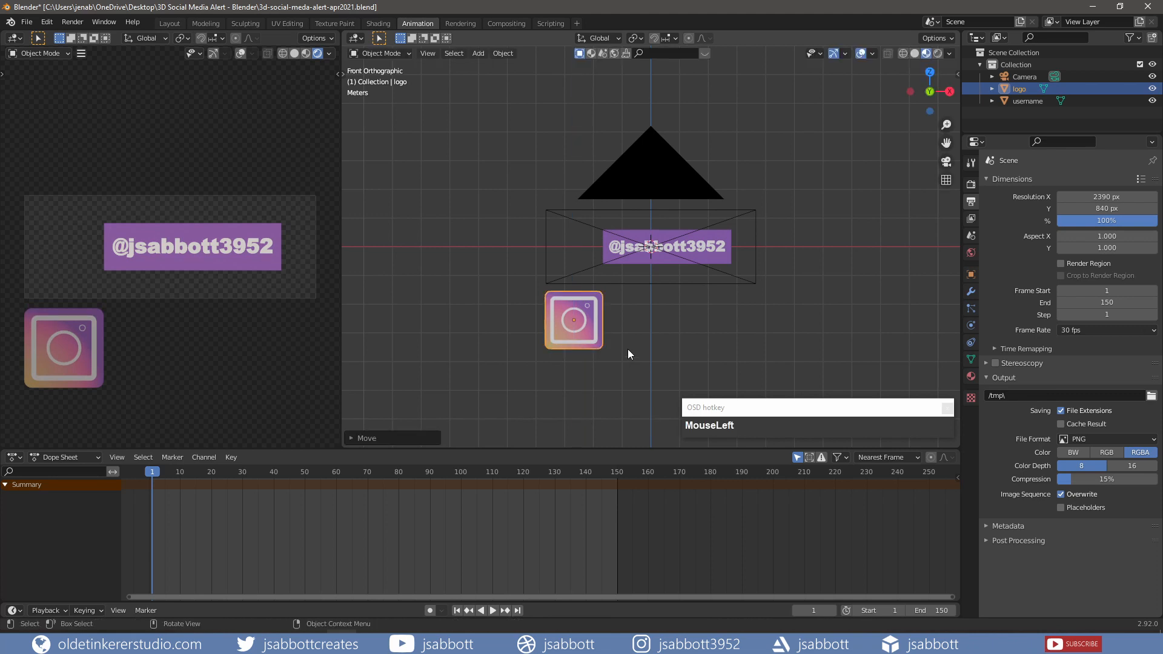
key(i)
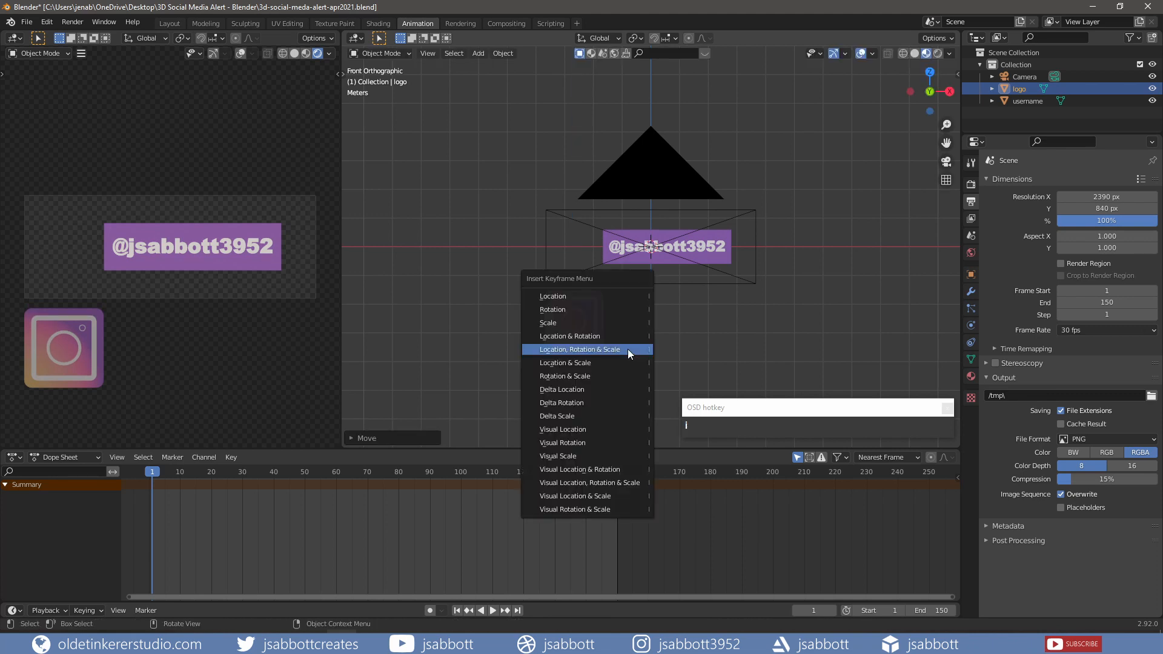
click(628, 349)
- At frame 45, raise the logo beside the username bar, spin it 360° on Z, and keyframe it
drag(278, 471, 289, 470)
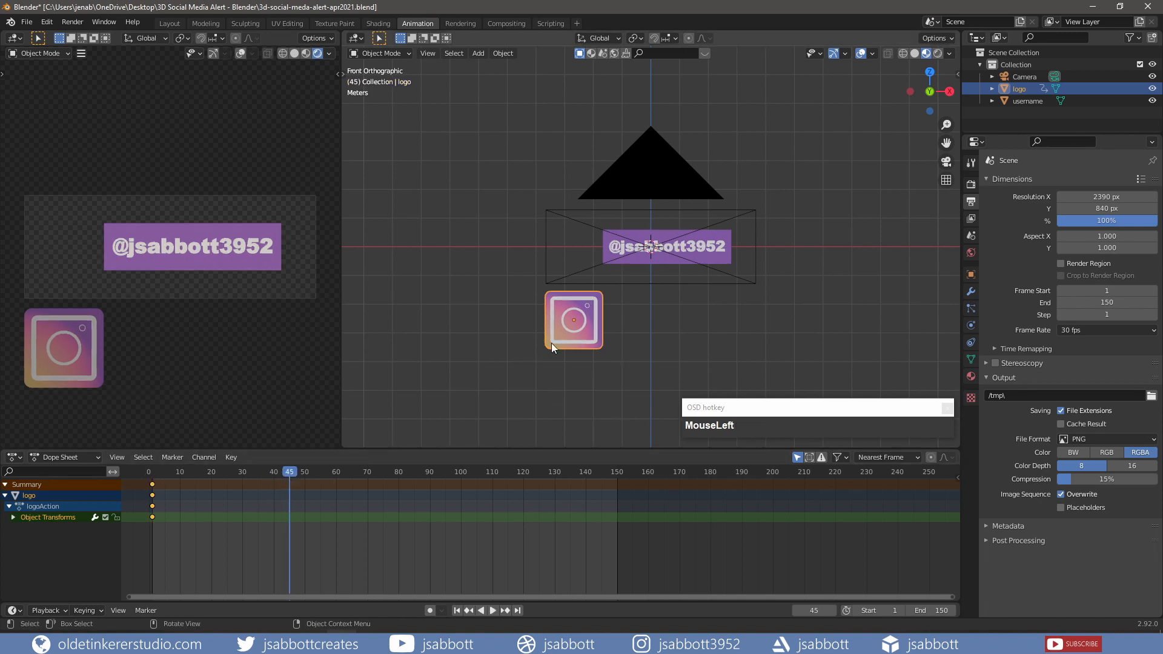
key(g)
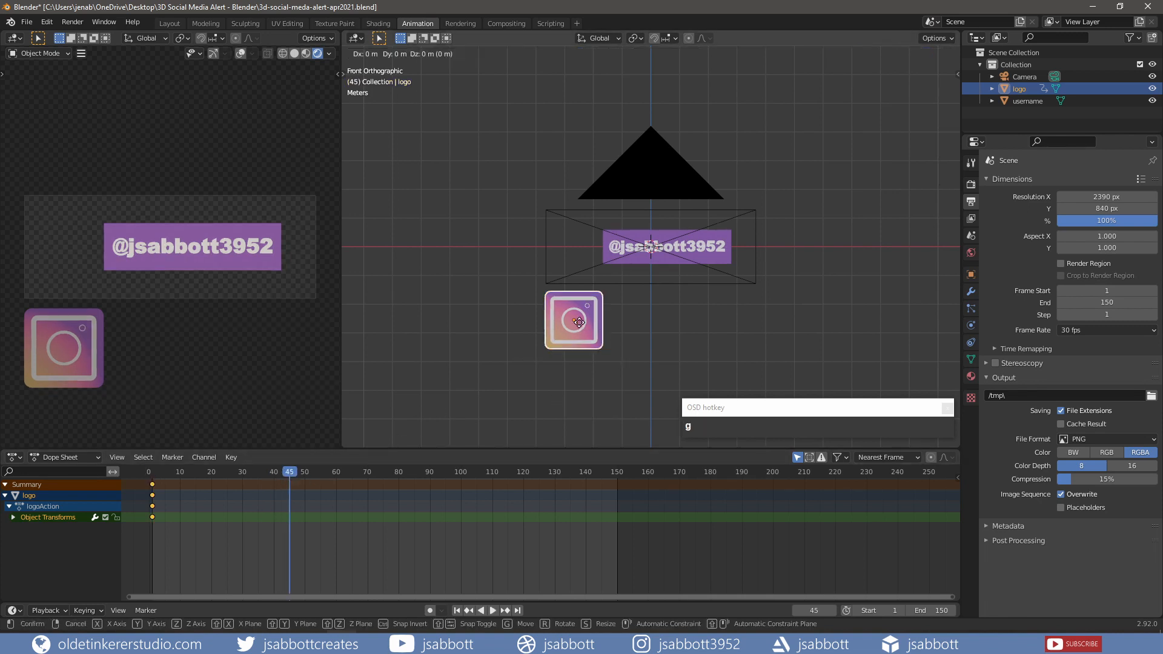
key(z)
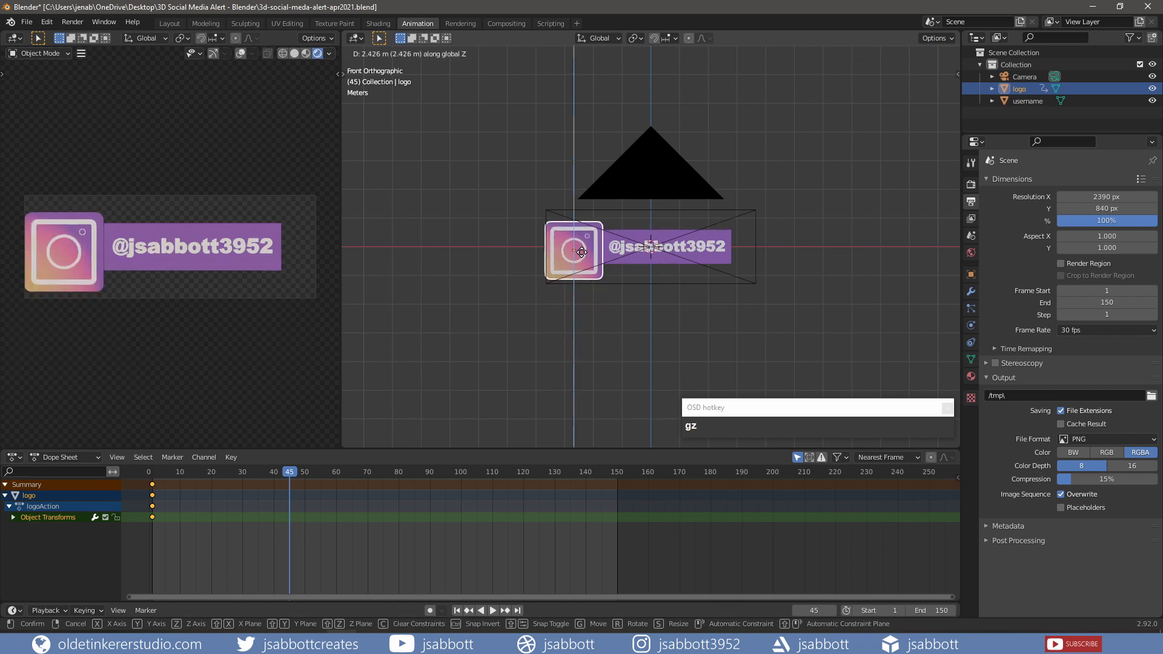
click(582, 248)
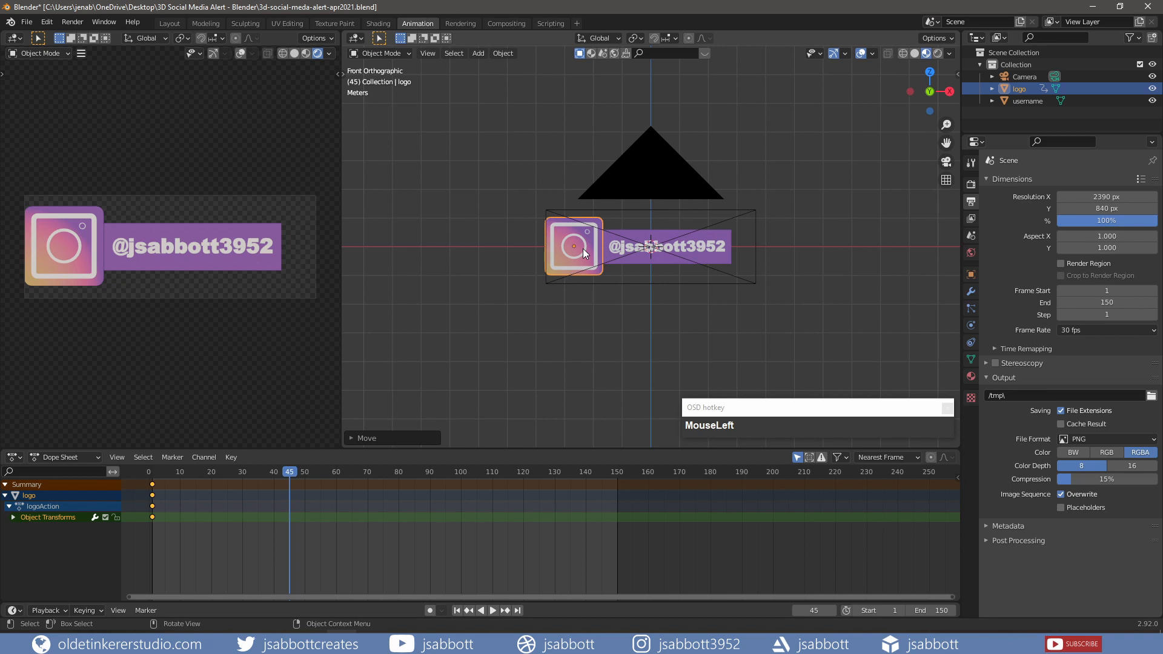
text(rz)
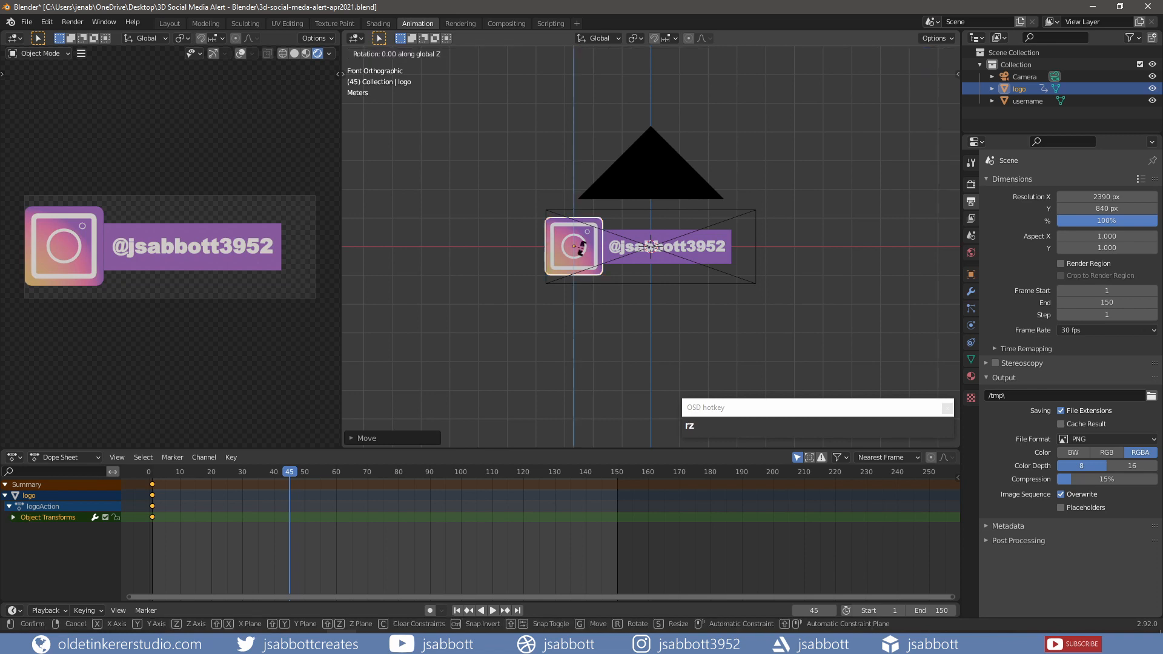
text(360)
key(Return)
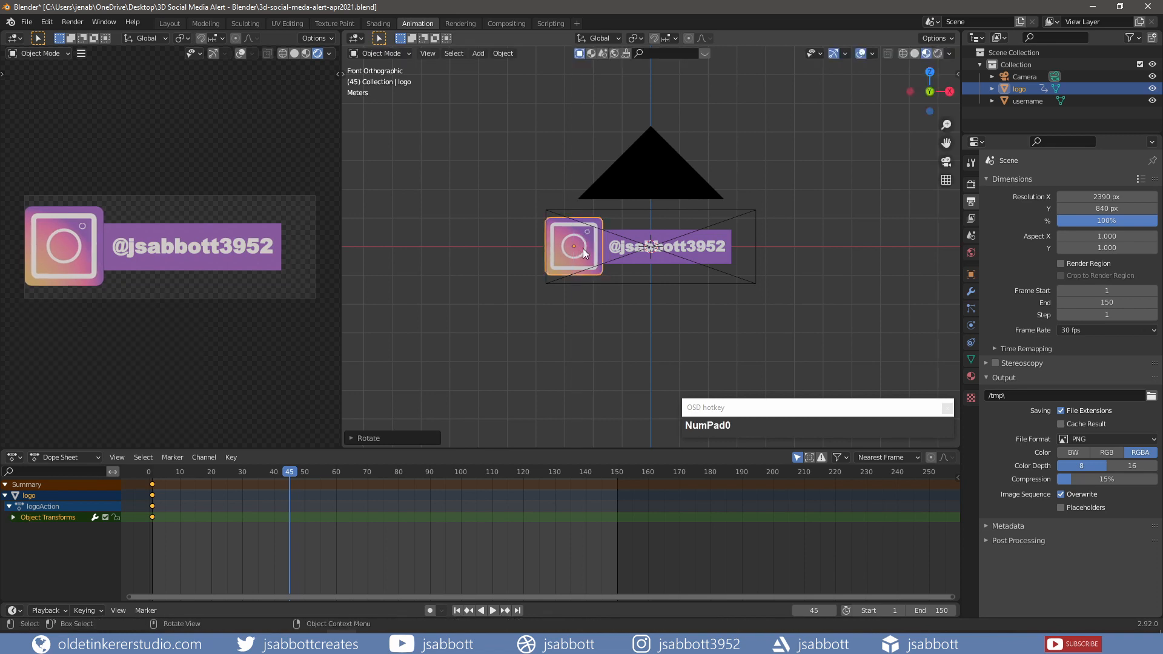
key(i)
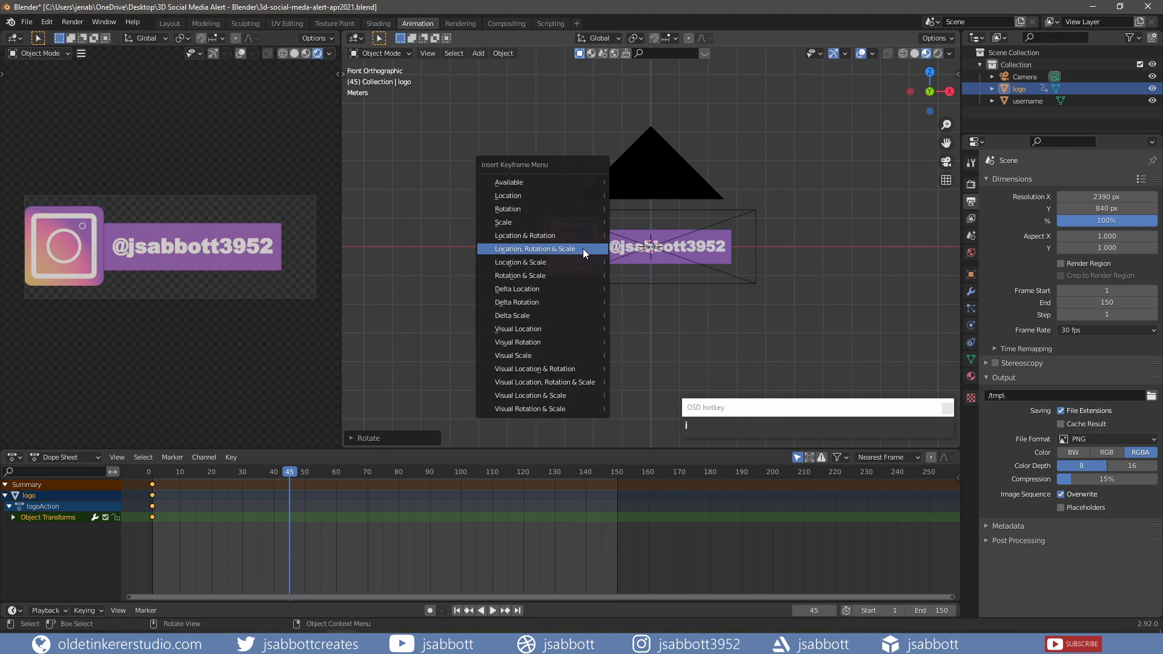
click(582, 248)
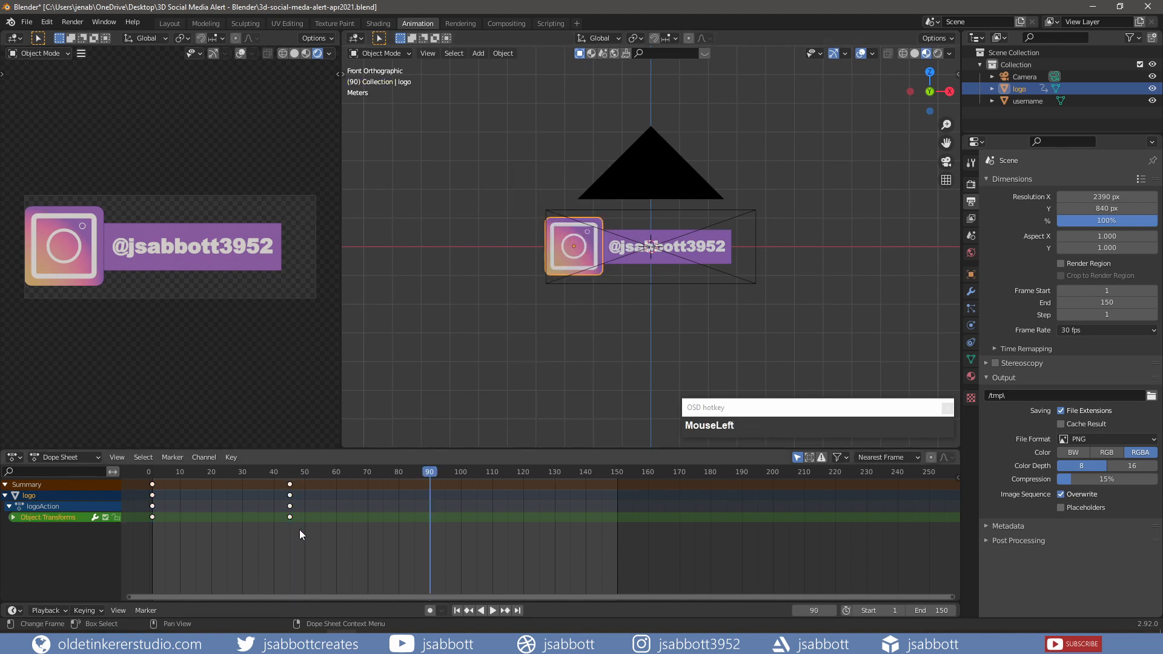
- Copy the logo's frame-45 keyframes to frame 90 to hold the pose
drag(299, 529, 283, 477)
key(ctrl+c)
click(431, 470)
key(ctrl+v)
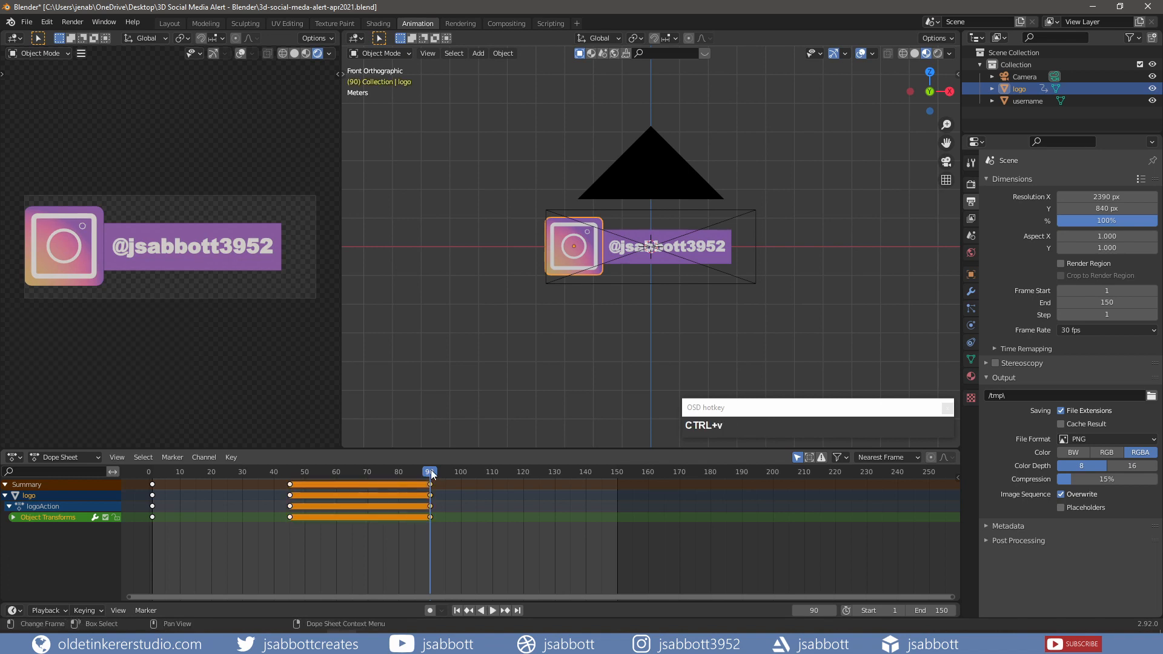
- Paste the logo's frame-1 keyframes at frame 135 so it returns to its starting pose
drag(430, 470, 570, 471)
click(164, 517)
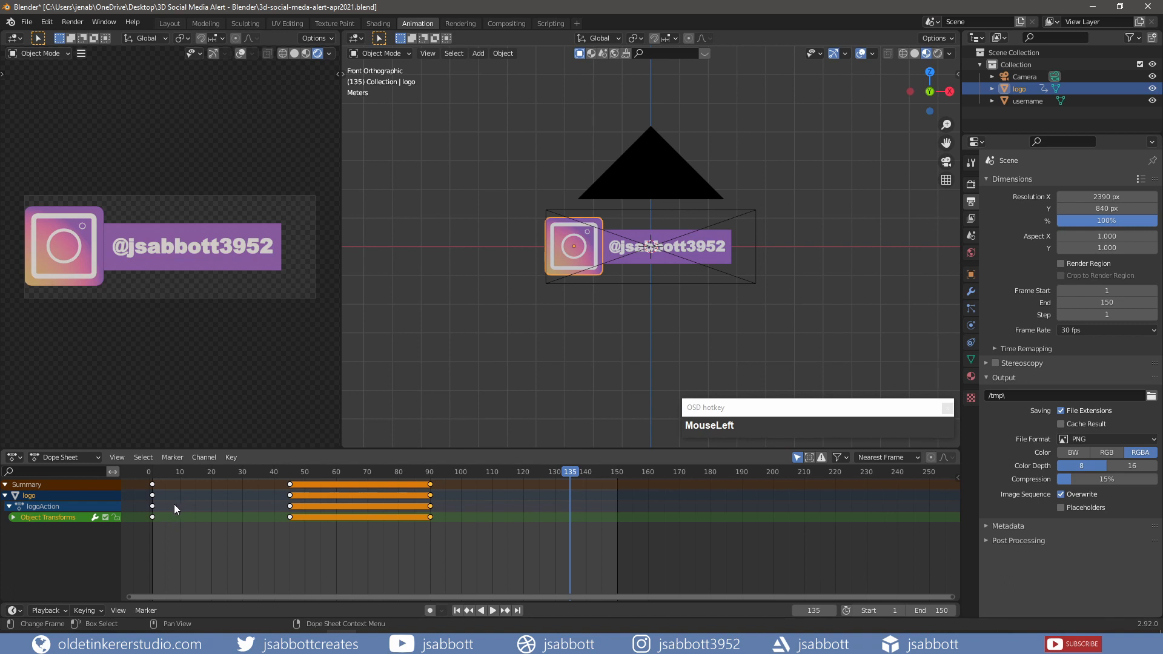
drag(168, 531, 148, 479)
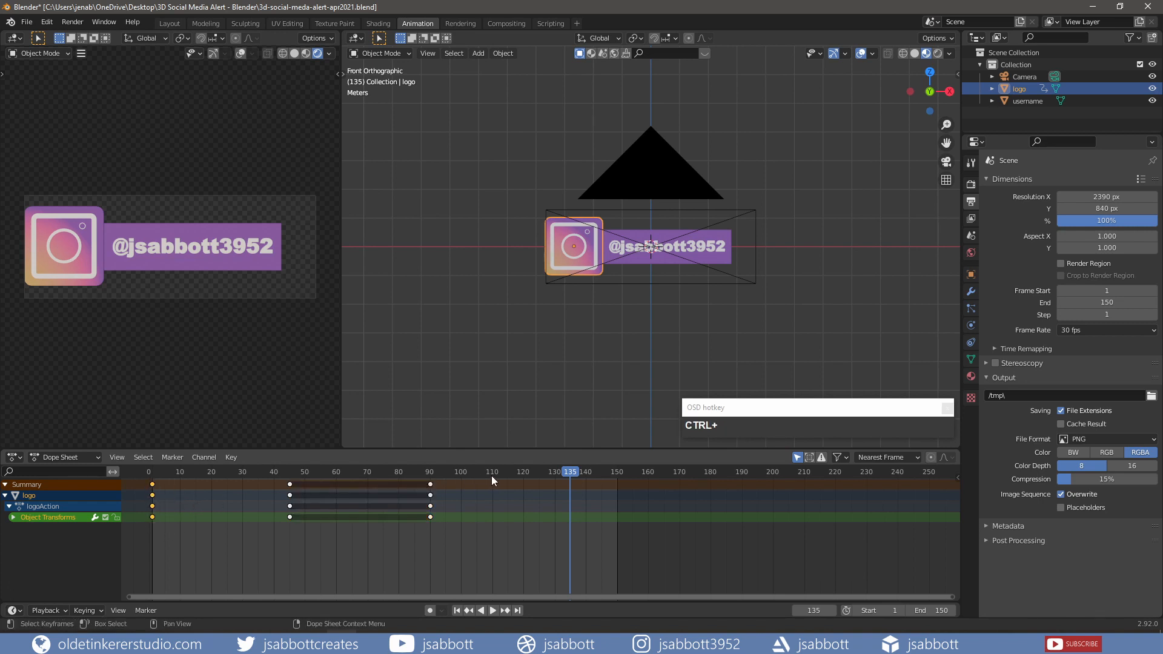
click(572, 473)
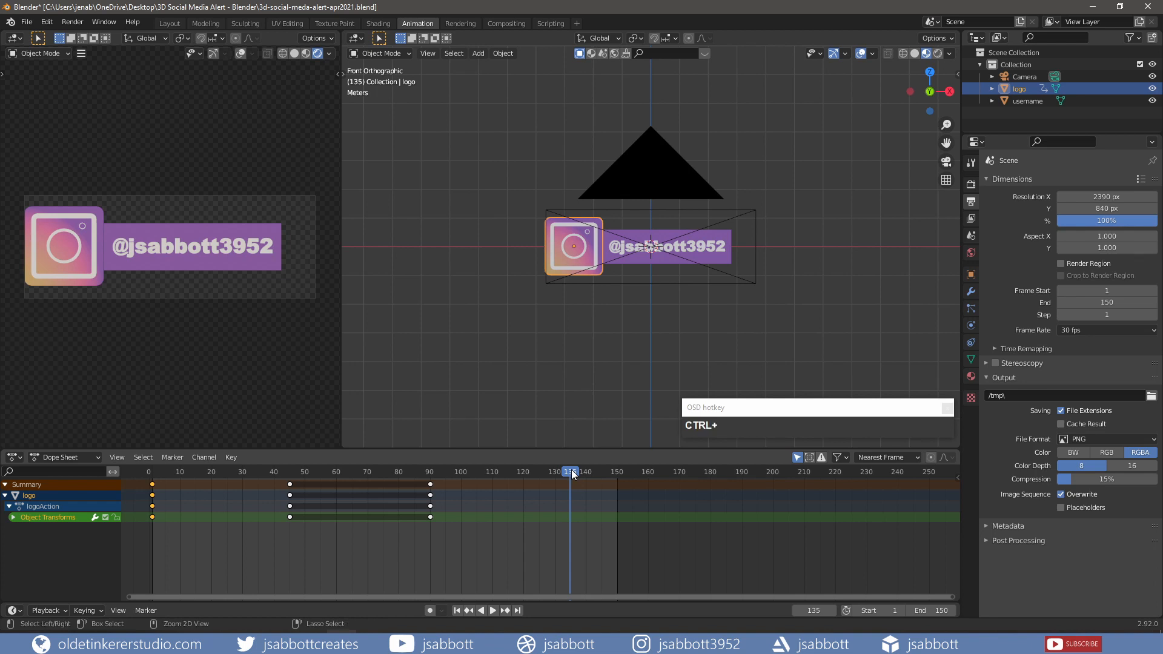
key(ctrl+v)
click(688, 249)
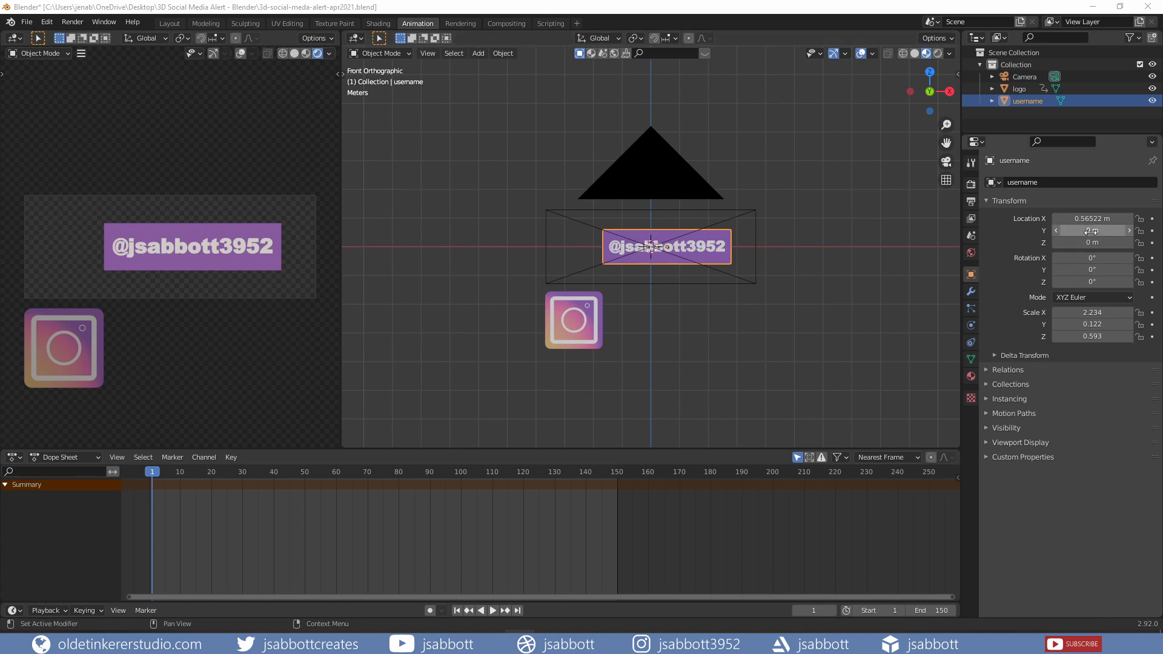
- Set the username bar's Y location to 2 m, move it off-screen left, and key its location at frame 1
click(1092, 231)
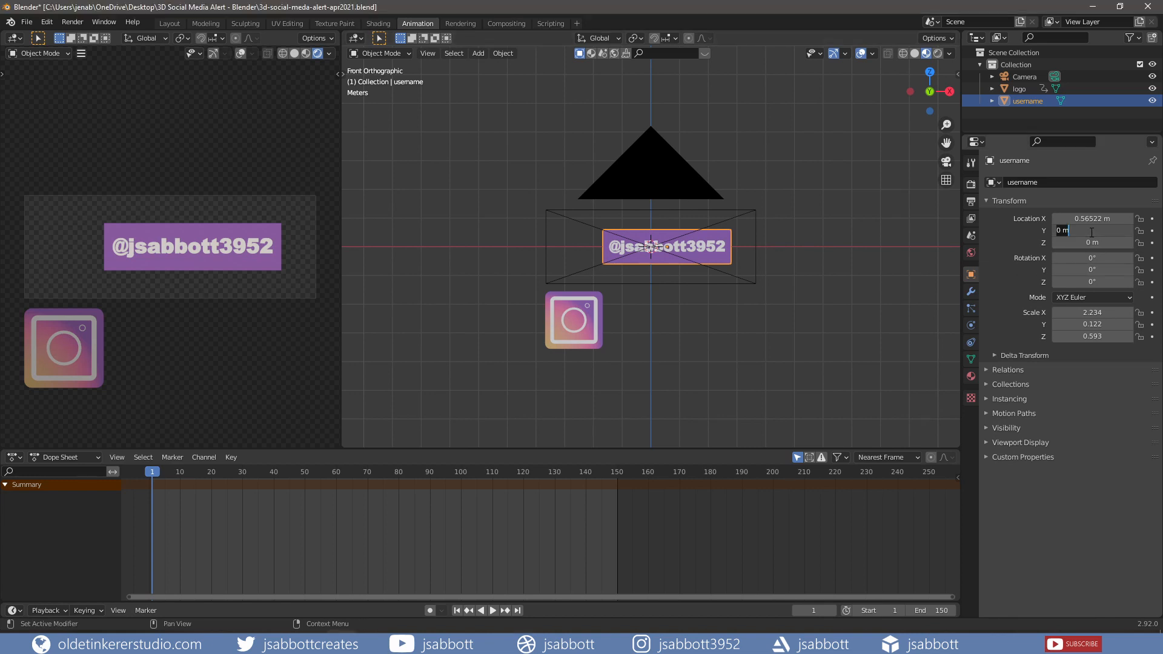
text(2)
key(Return)
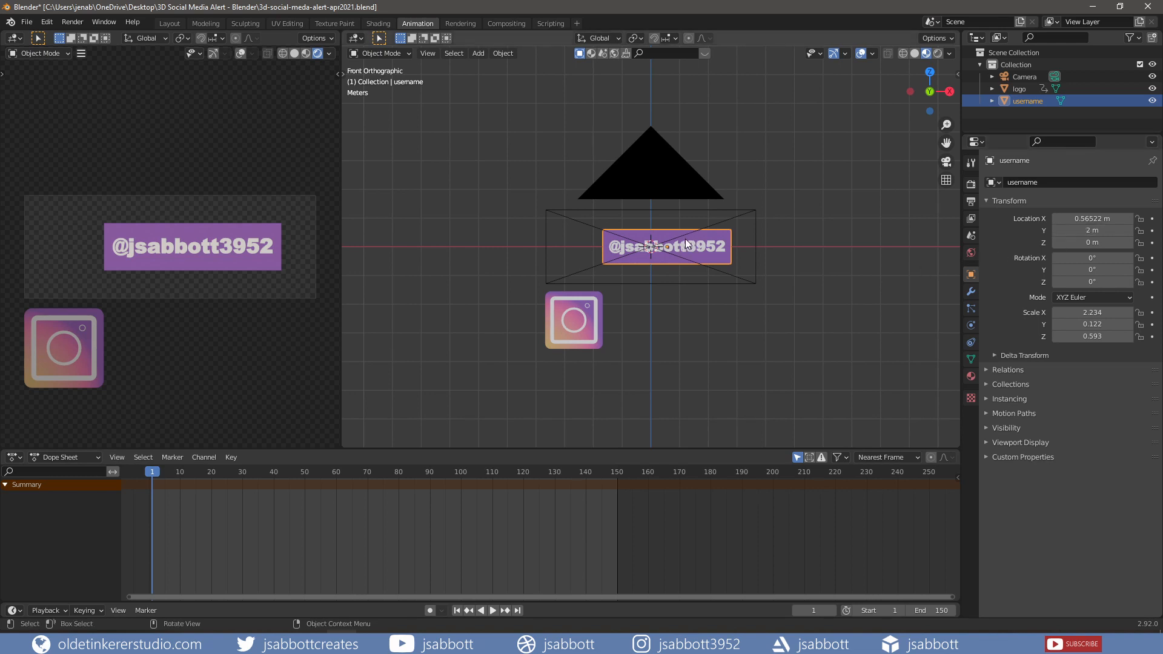
key(g)
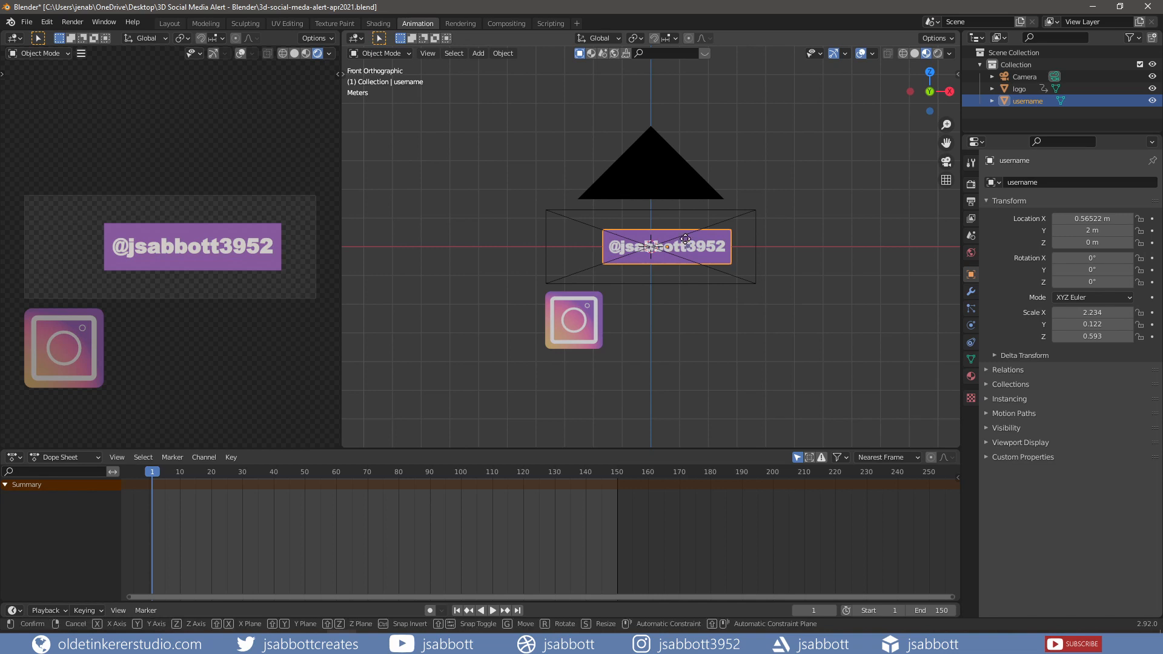
key(x)
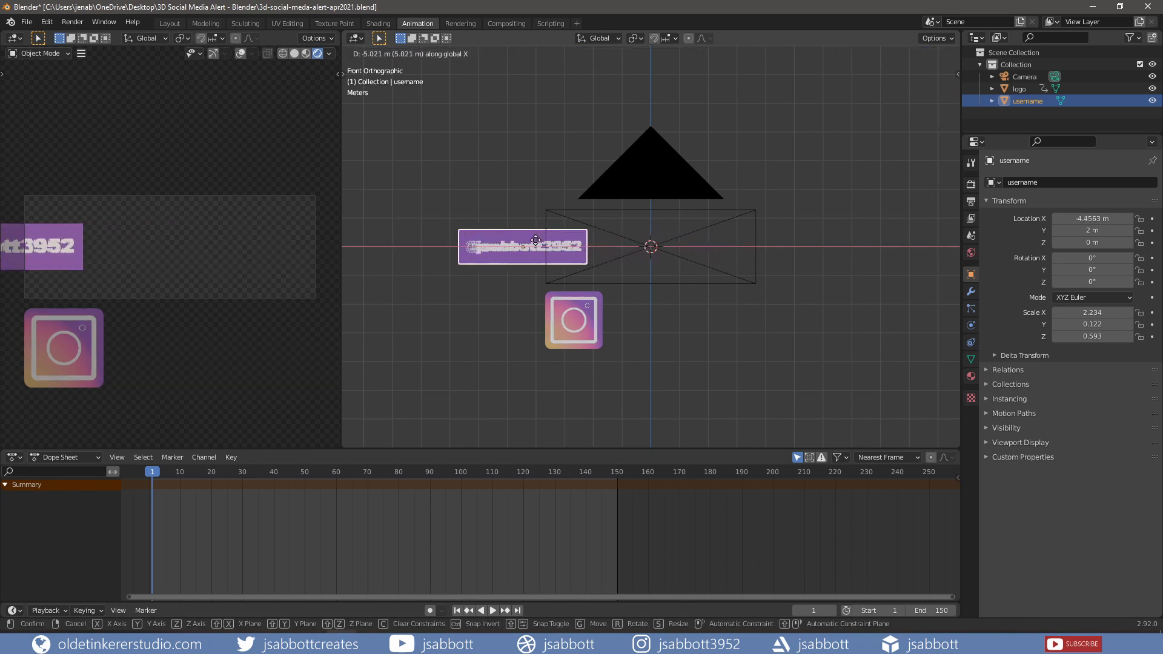
click(496, 247)
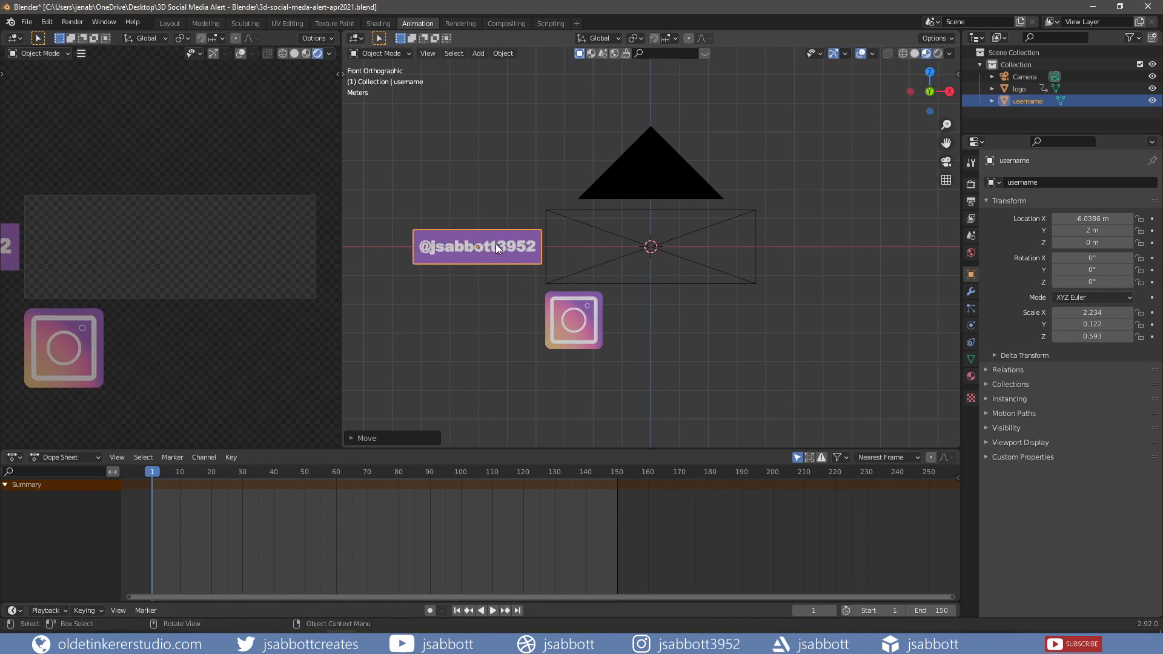
key(i)
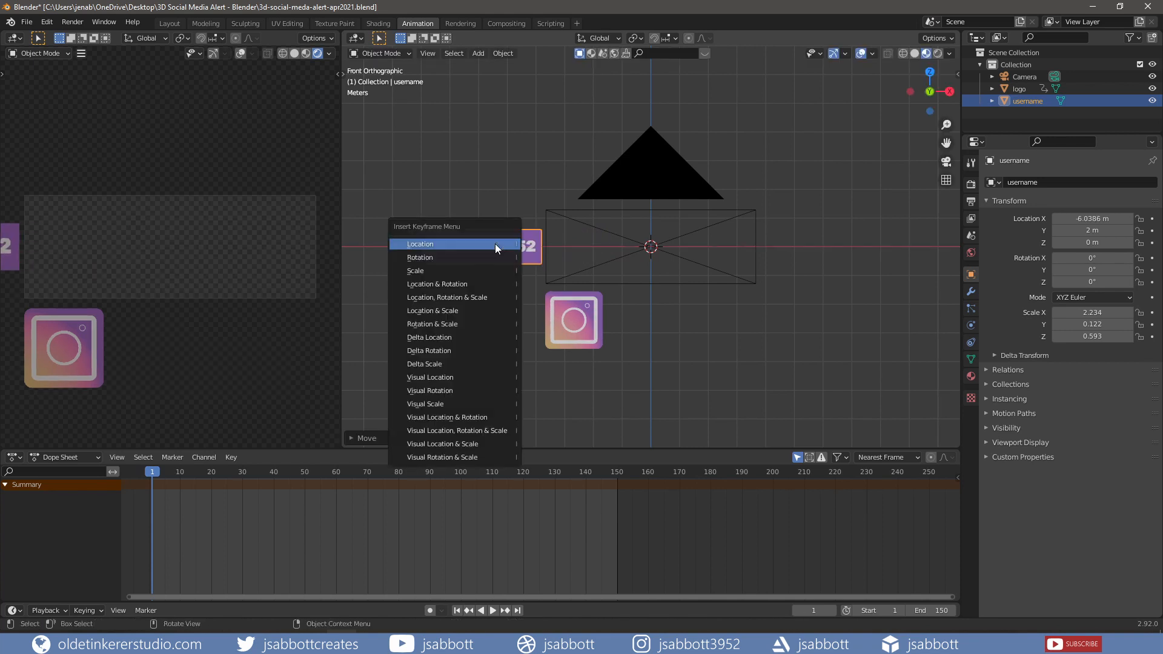
click(495, 245)
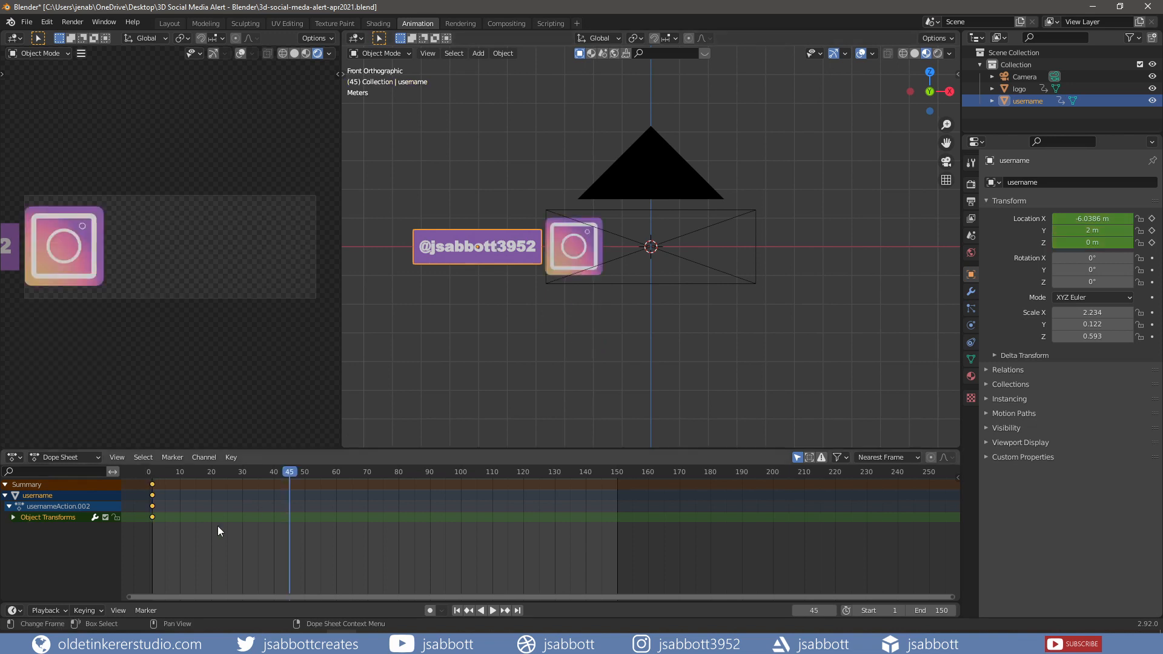
- Copy the username bar's frame-1 keyframes to frame 45
drag(163, 524, 145, 481)
key(ctrl+c)
key(ctrl+v)
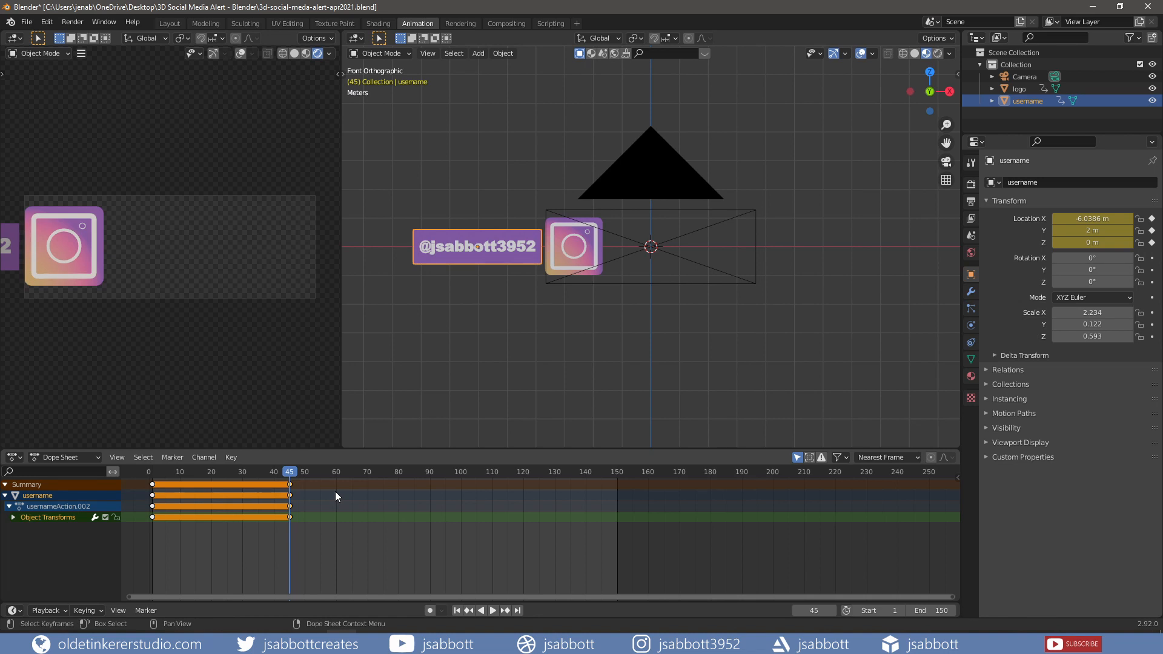
- At frame 60, slide the username bar along X beside the logo and key its location
drag(294, 471, 335, 470)
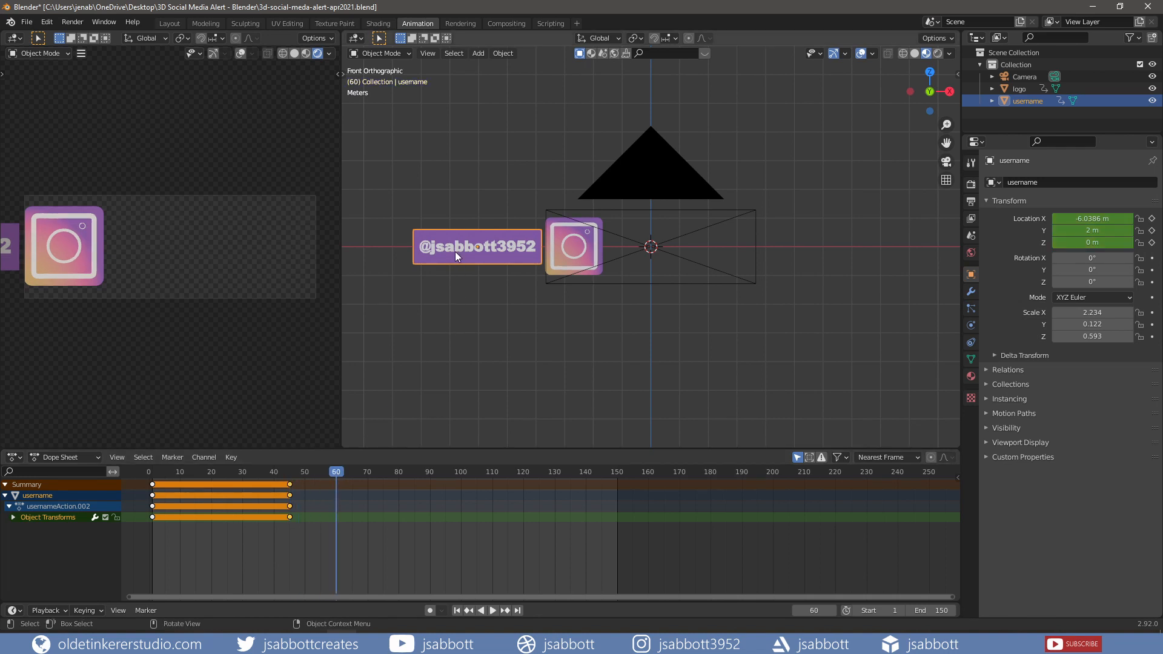
key(g)
key(x)
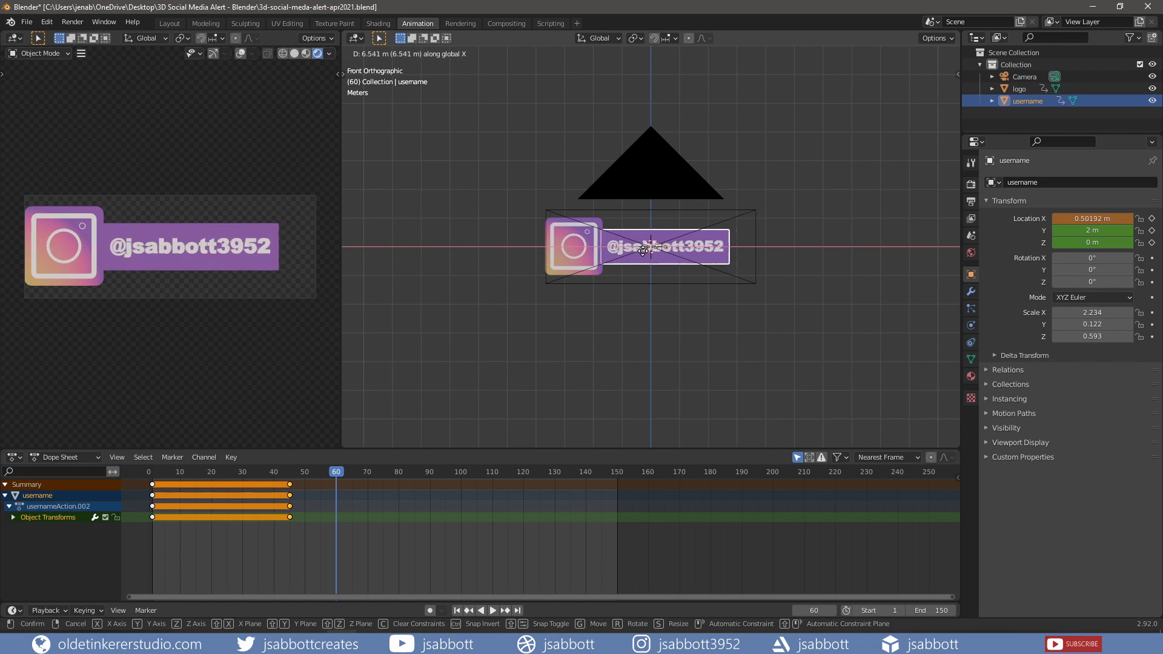
click(643, 251)
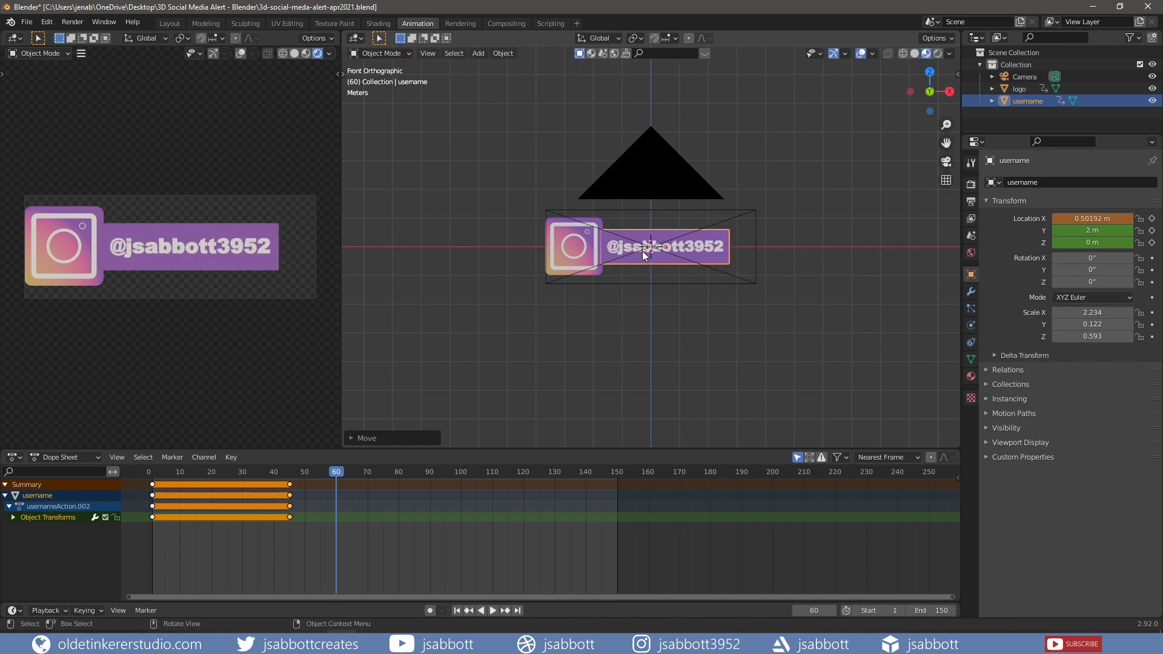
key(i)
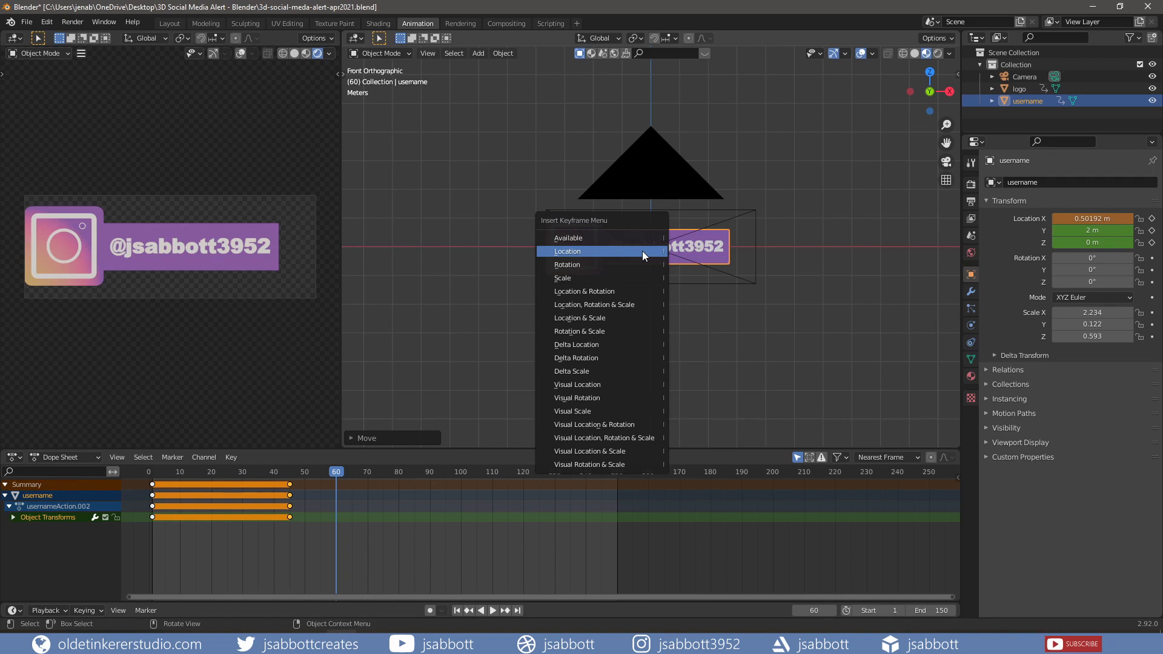
click(642, 250)
- Duplicate the frame-60 pose at frame 75, then paste the off-screen frame-1 pose at frame 90
drag(345, 524, 383, 473)
key(i)
click(429, 471)
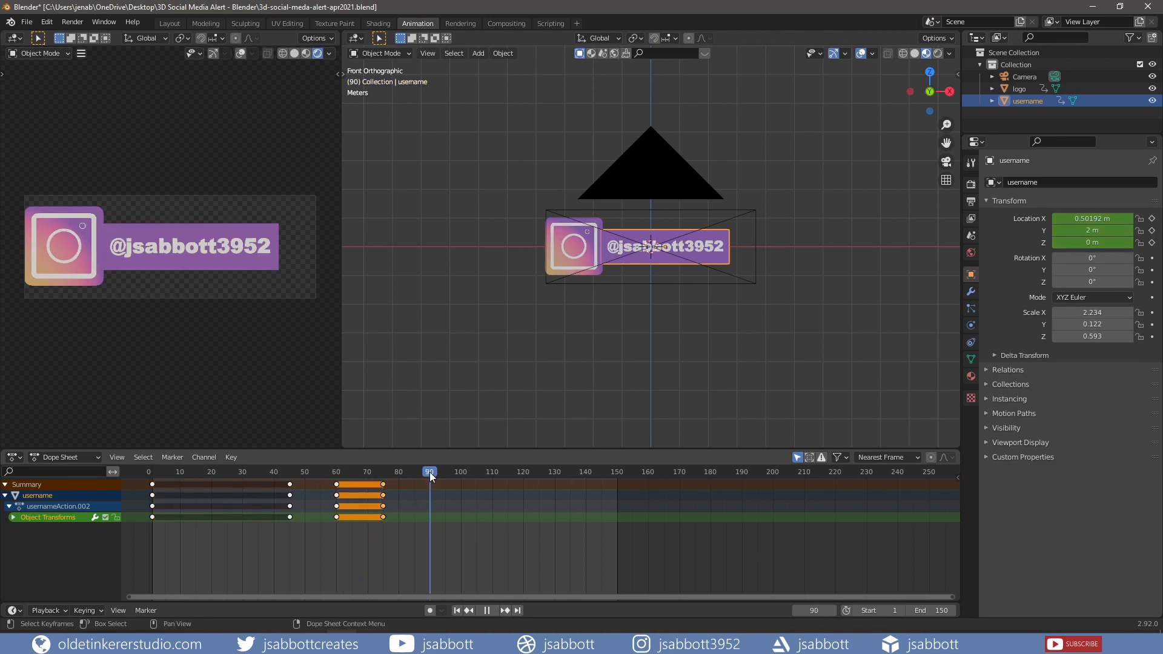
click(163, 529)
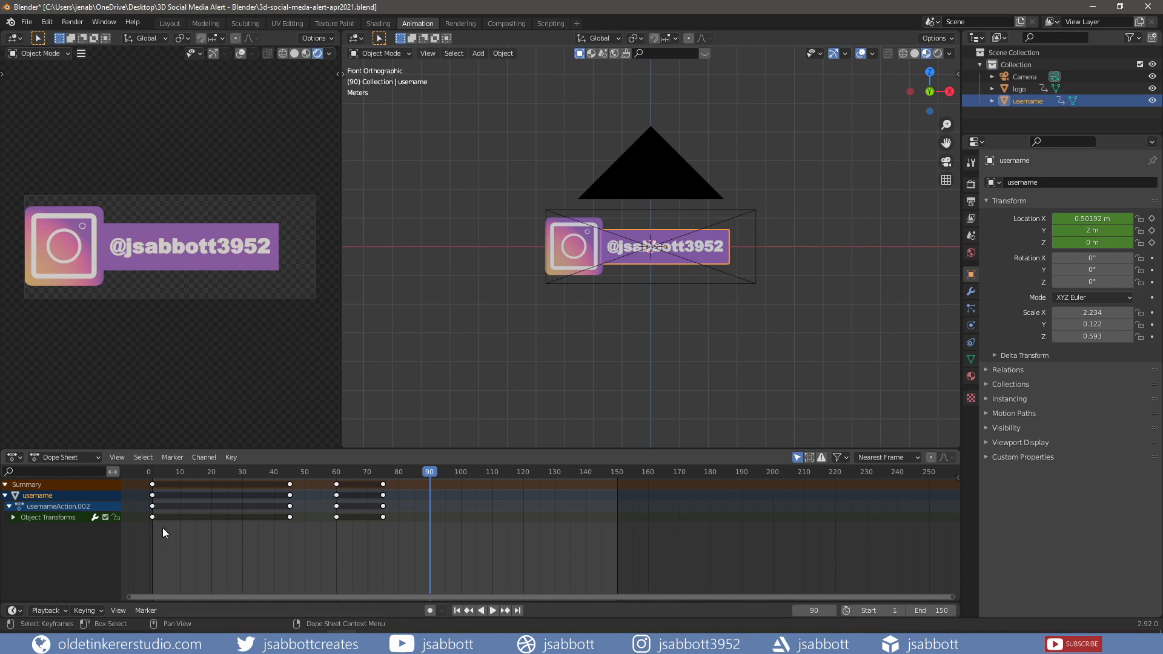
drag(163, 528, 146, 479)
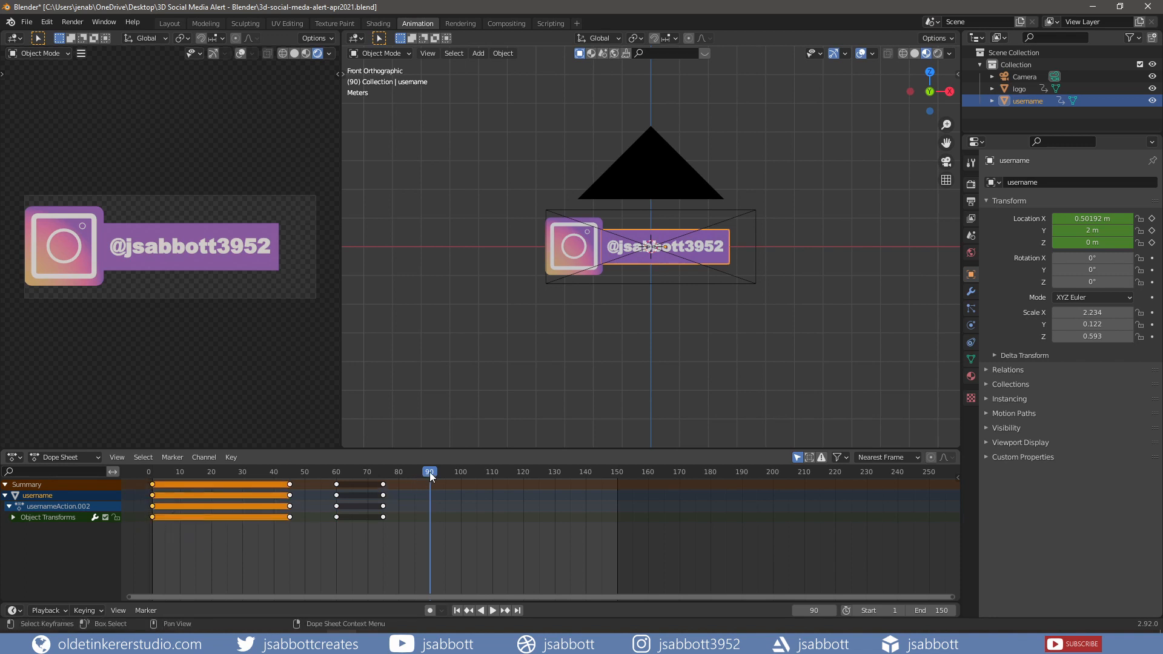
key(ctrl+v)
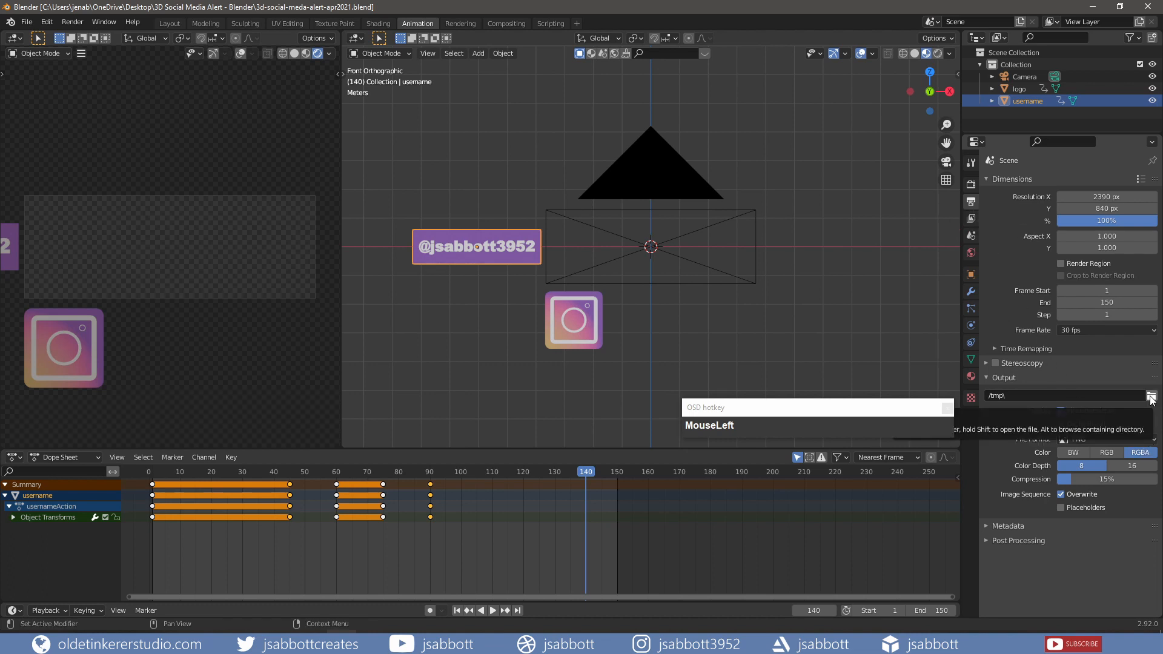
- Set the output file format to FFmpeg Video with a Quicktime container
click(1083, 437)
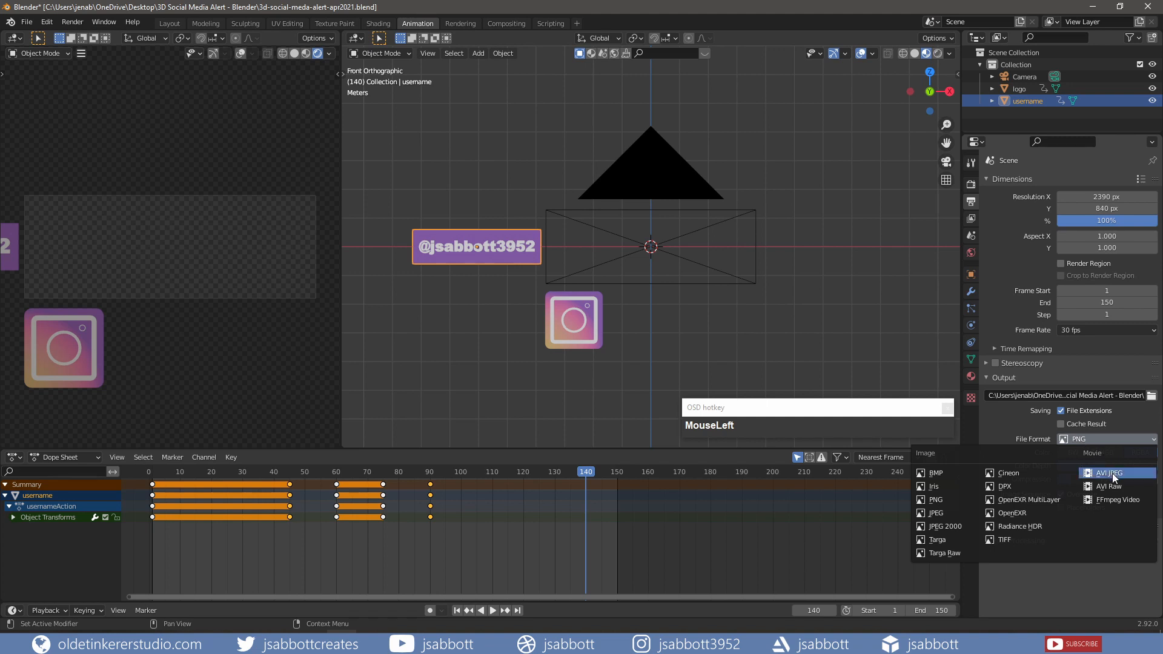
click(1112, 500)
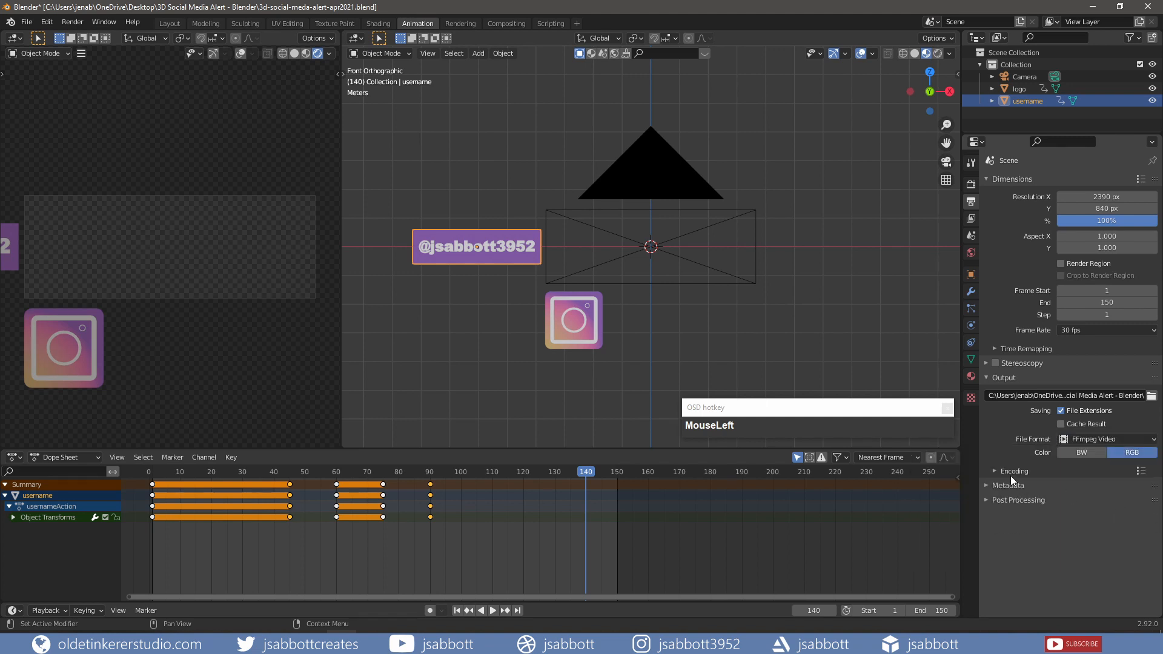
click(993, 470)
click(1084, 489)
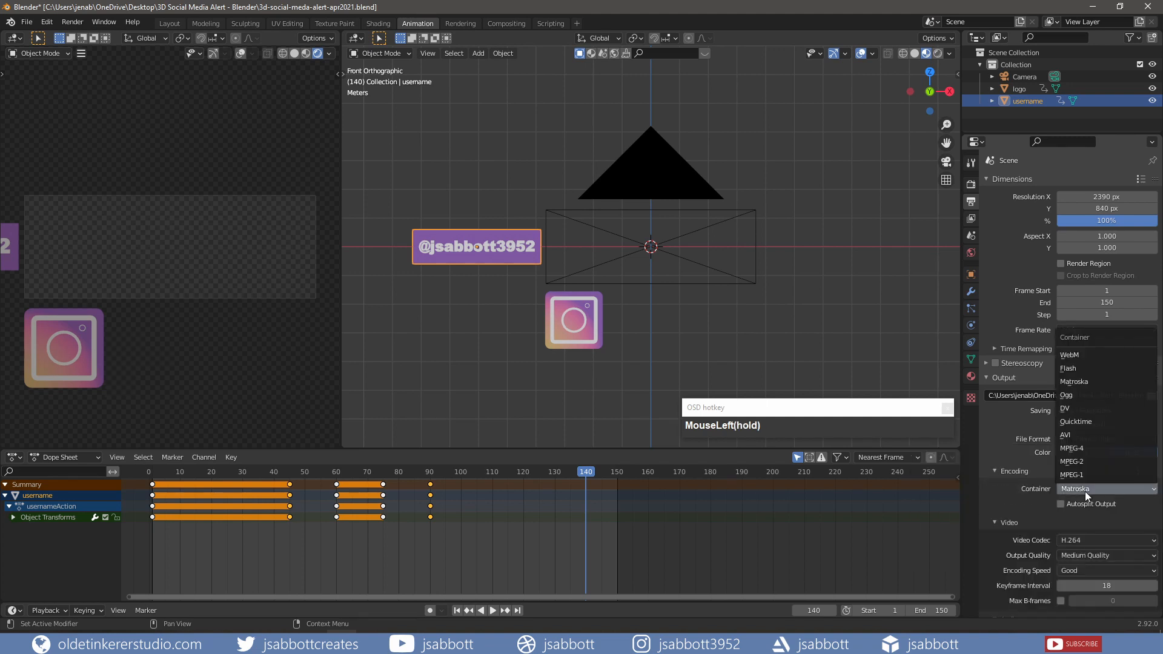
click(1082, 420)
- Save the project file
click(26, 22)
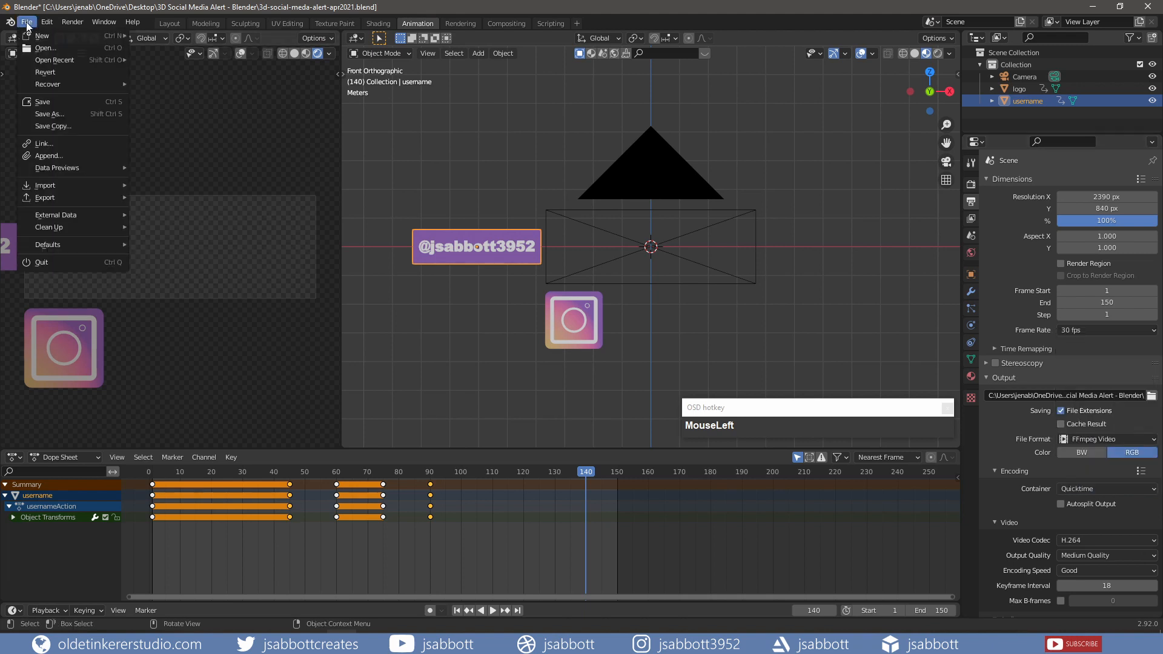
click(49, 103)
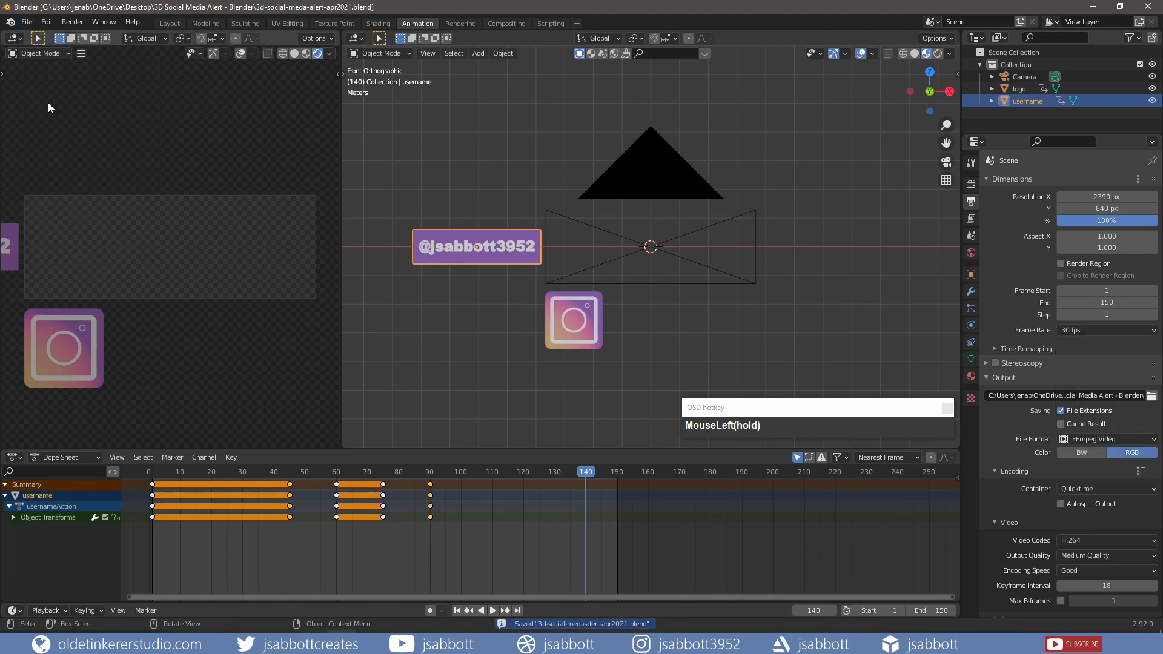
click(74, 23)
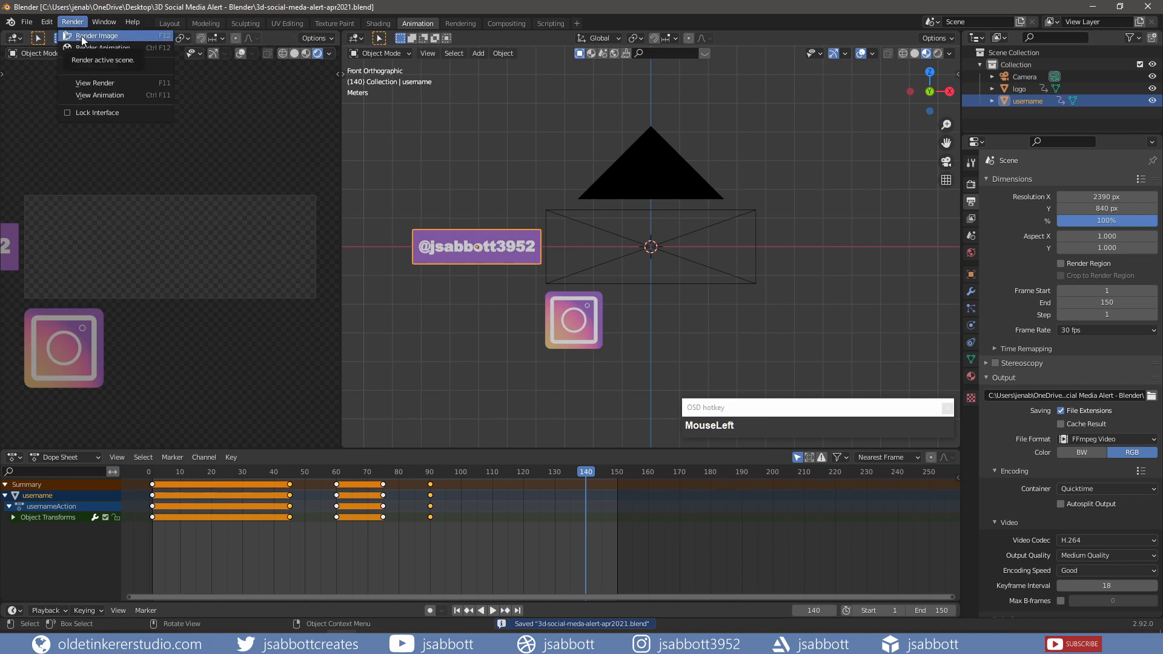